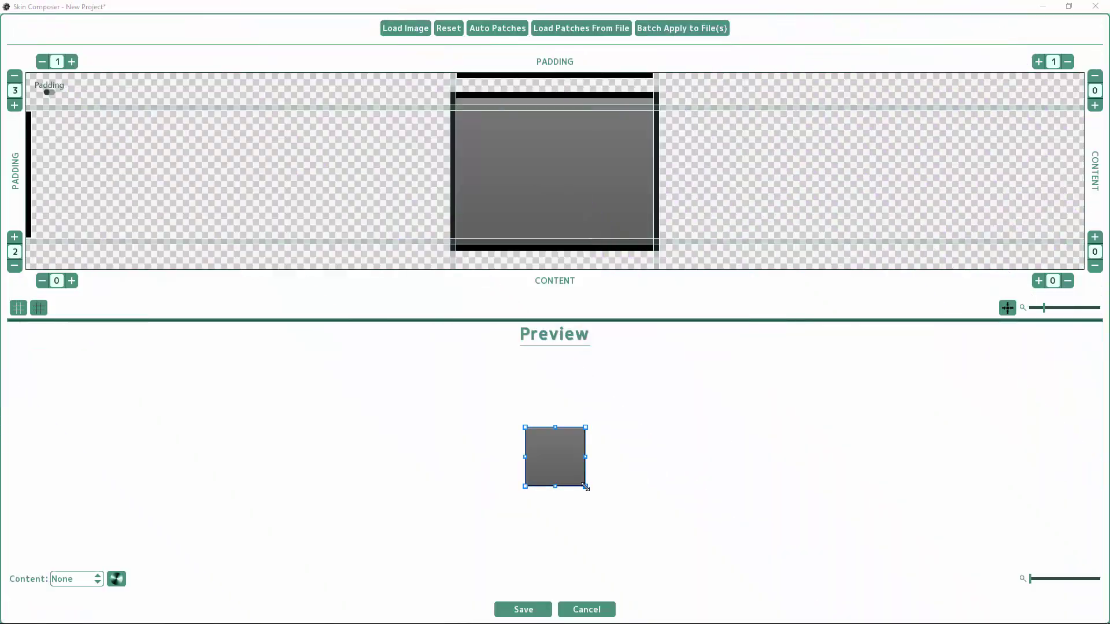
Step: Stretch the nine-patch preview taller, enlarge it into a big rectangle, then shrink it to a thin bar
drag(585, 487, 607, 494)
click(597, 508)
click(562, 459)
click(612, 498)
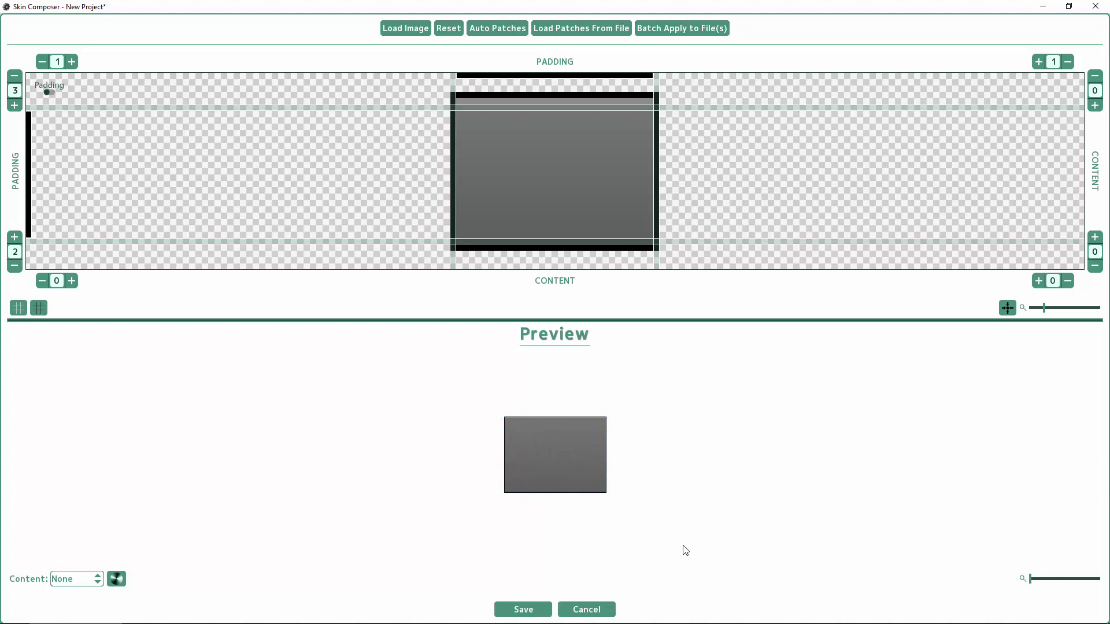
click(605, 418)
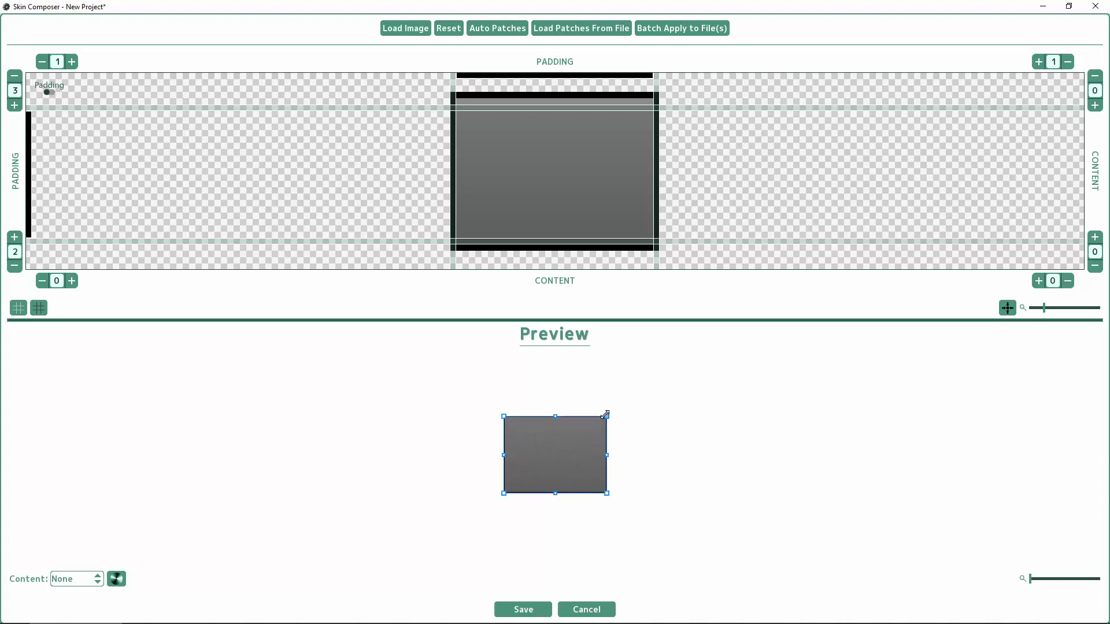
drag(604, 414, 579, 452)
click(631, 540)
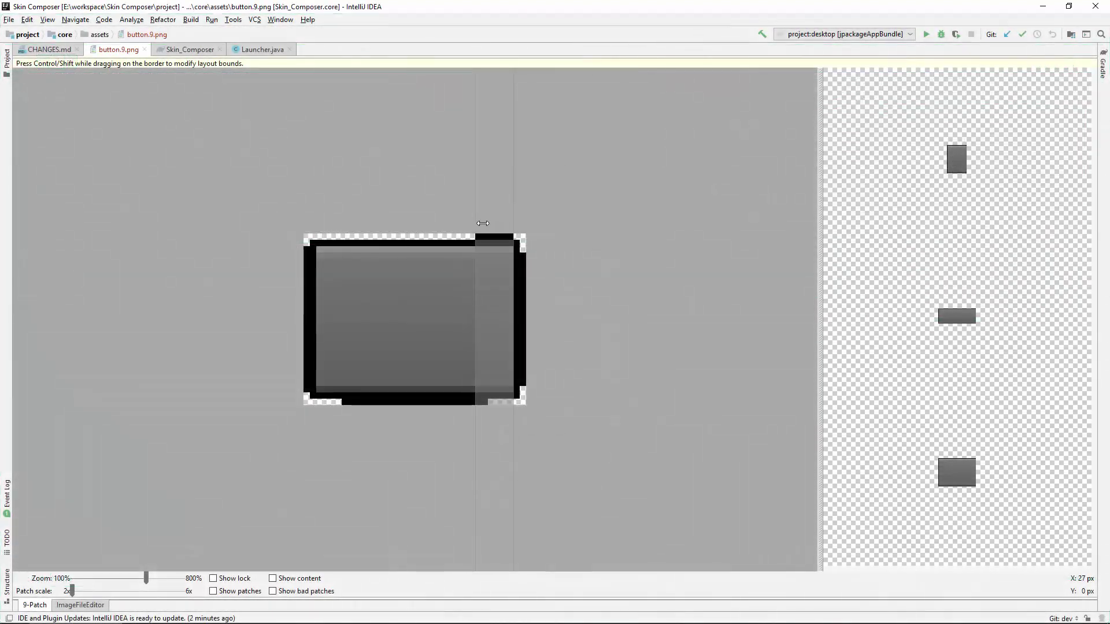
Step: Shorten the top stretch marker, add a second top segment, and extend the left guide downward
drag(476, 223, 492, 223)
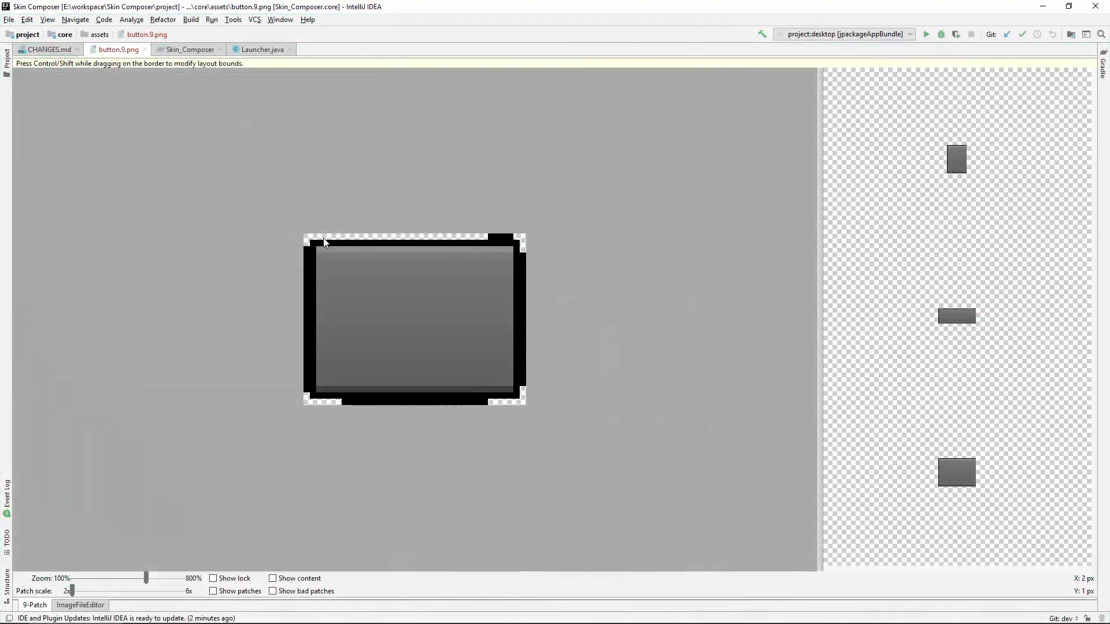
drag(322, 237, 354, 241)
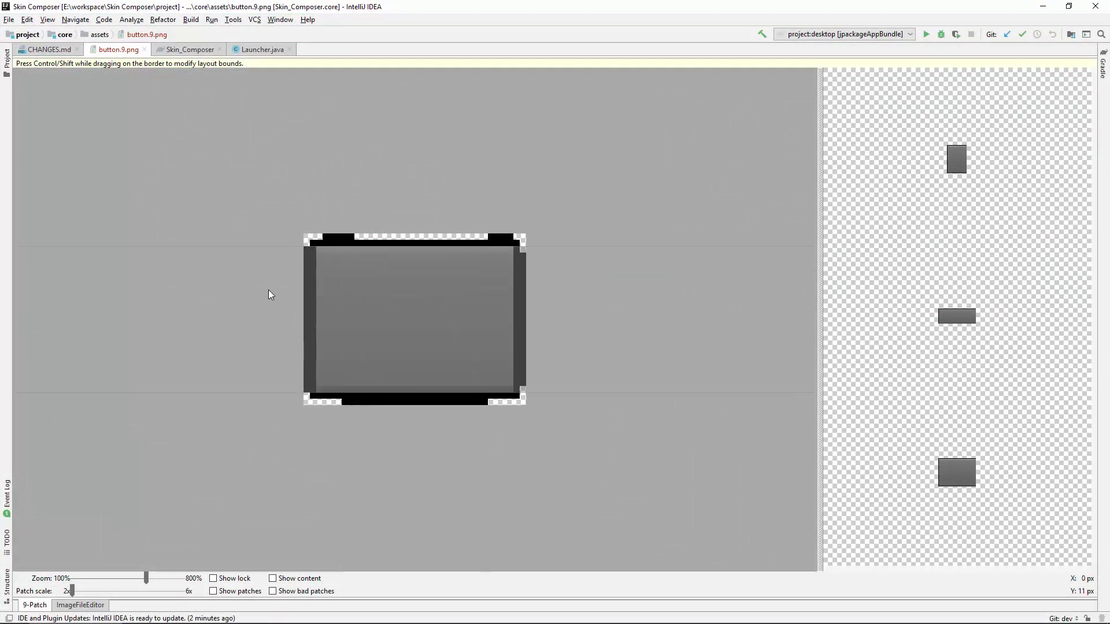
drag(275, 247, 273, 371)
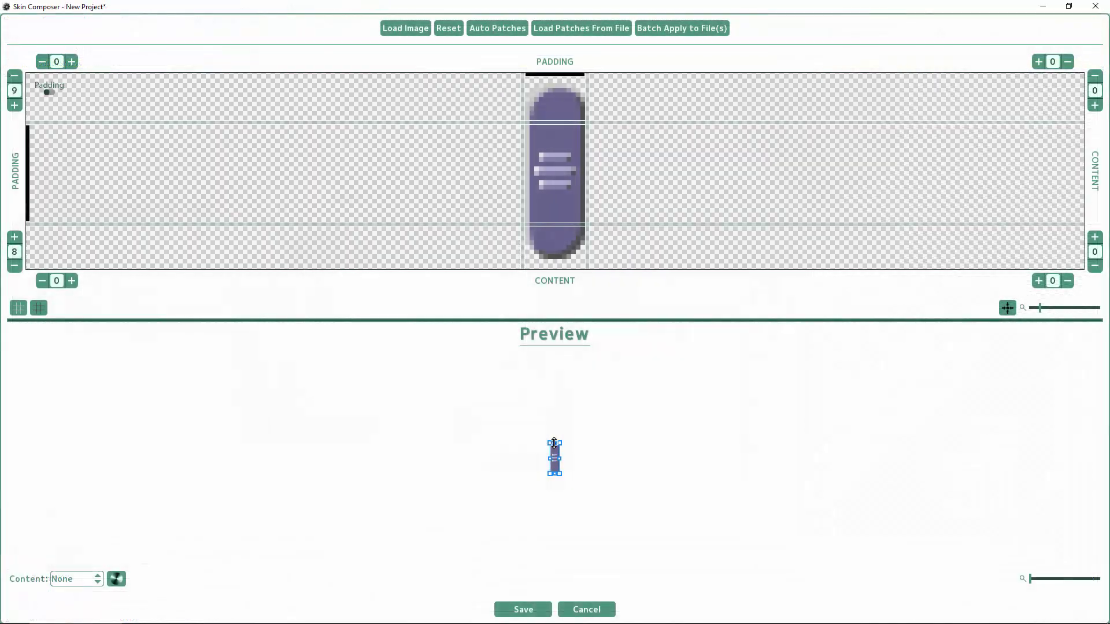
mouse_move(554, 443)
mouse_down()
mouse_move(555, 407)
mouse_move(557, 441)
mouse_up()
click(634, 503)
Step: Shrink the preview, then scroll the 9-slicing page past Sliced and Tiled to Tile Mode
click(556, 428)
click(638, 511)
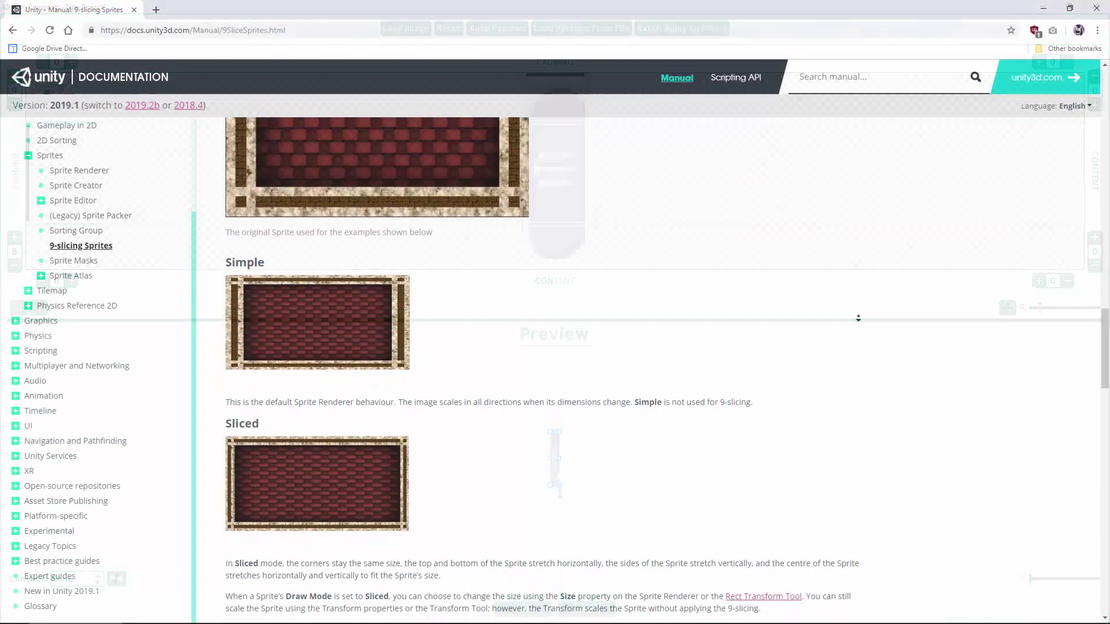
scroll(858, 318, down, 2)
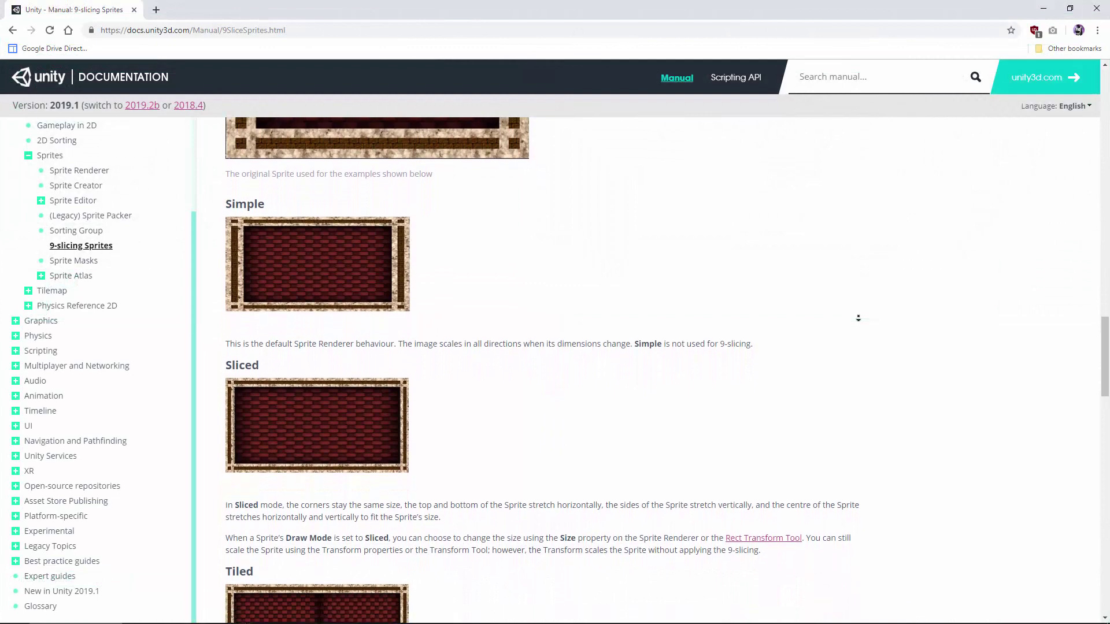
scroll(859, 318, down, 2)
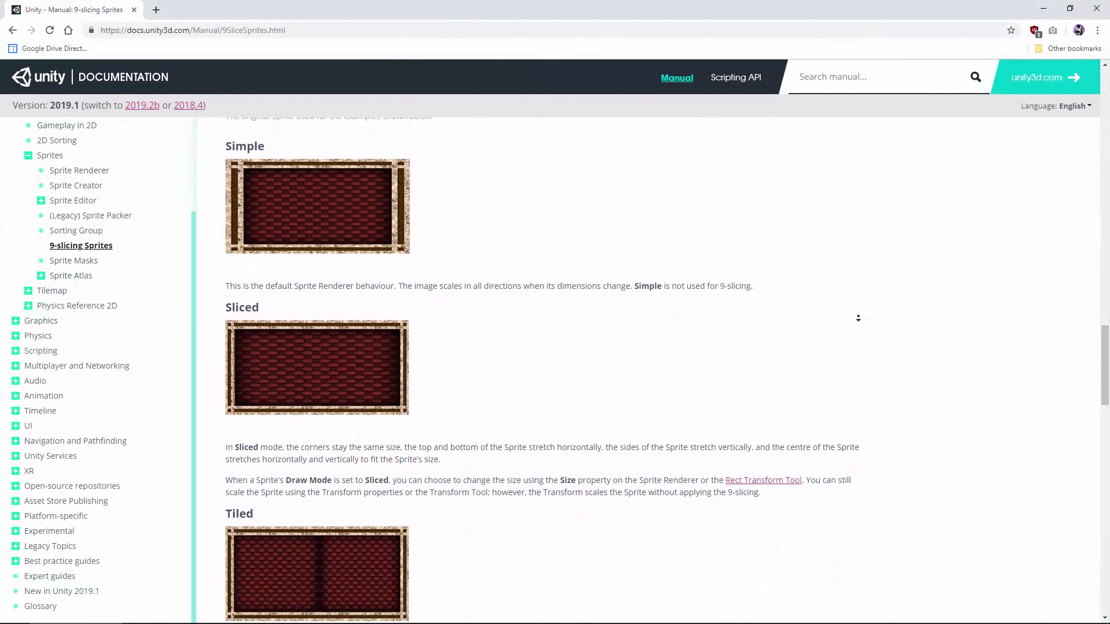
scroll(859, 318, down, 2)
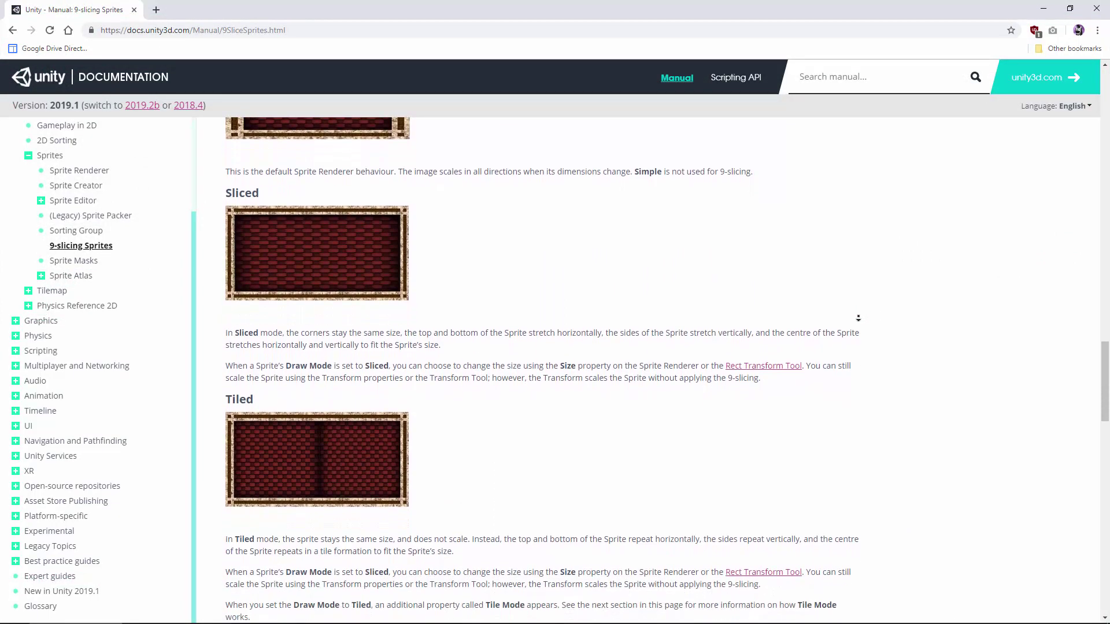
scroll(859, 318, down, 2)
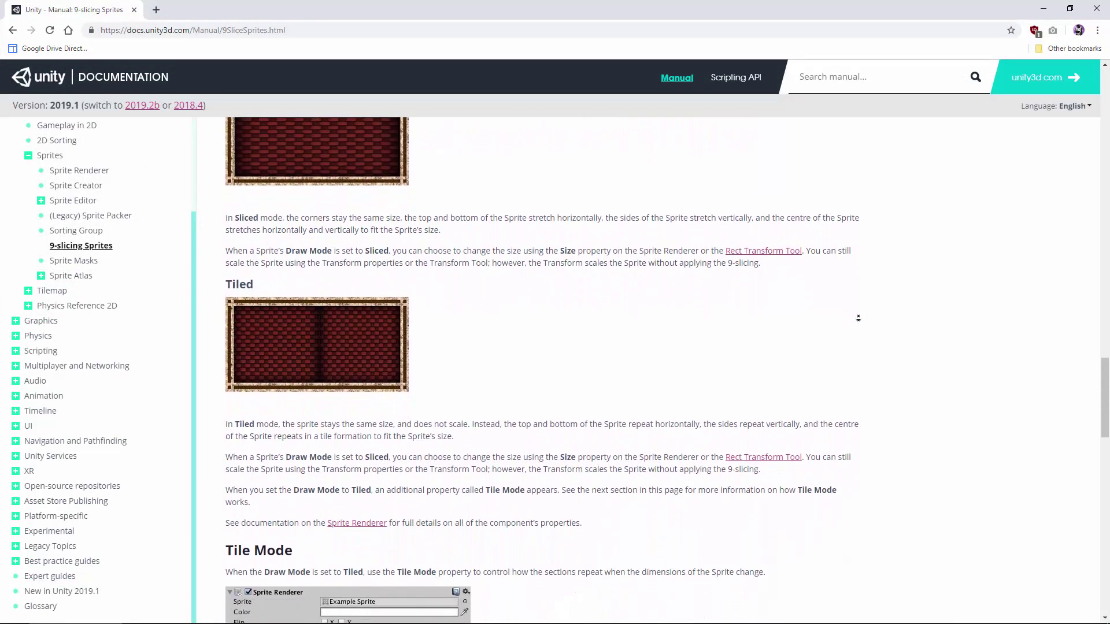
scroll(858, 318, down, 2)
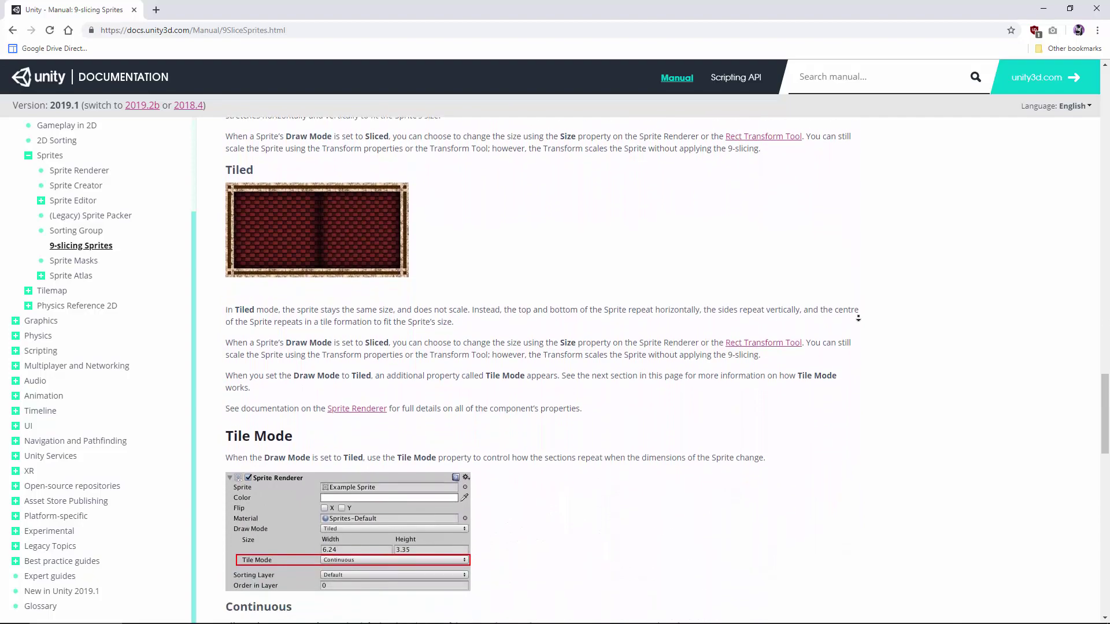
scroll(858, 318, down, 1)
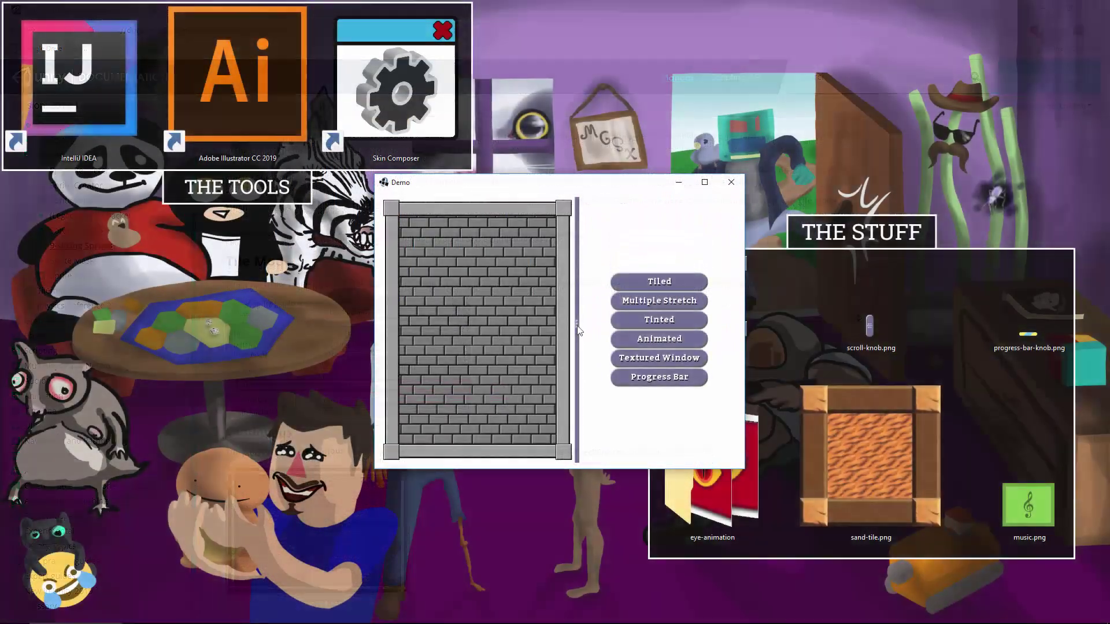
mouse_move(578, 330)
mouse_down()
mouse_move(596, 332)
mouse_move(532, 342)
mouse_move(444, 328)
mouse_move(587, 340)
mouse_up()
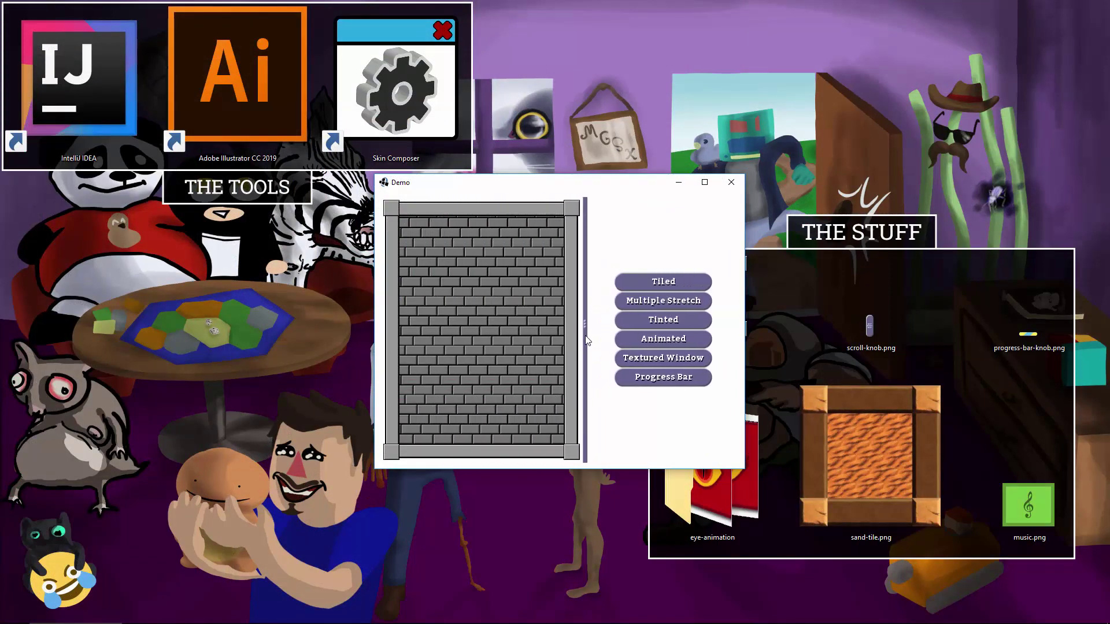
Step: Show the Multiple Stretch, Textured Window and Animated examples, resizing the pane after each
click(664, 301)
mouse_move(584, 329)
mouse_down()
mouse_move(499, 331)
mouse_move(575, 333)
mouse_up()
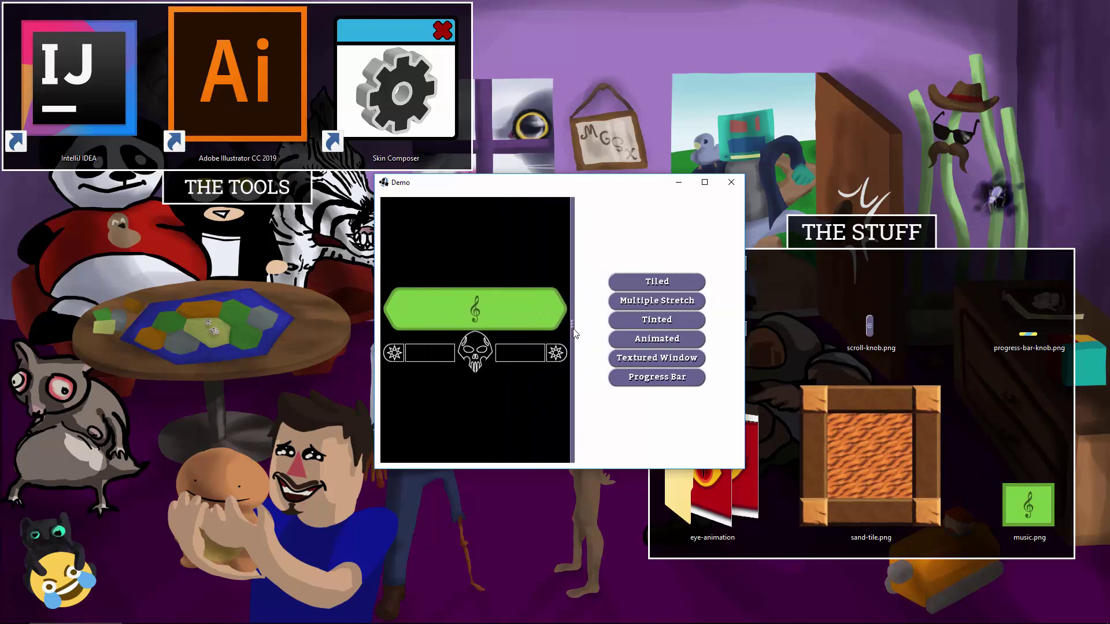
click(665, 357)
drag(573, 323, 622, 330)
click(681, 339)
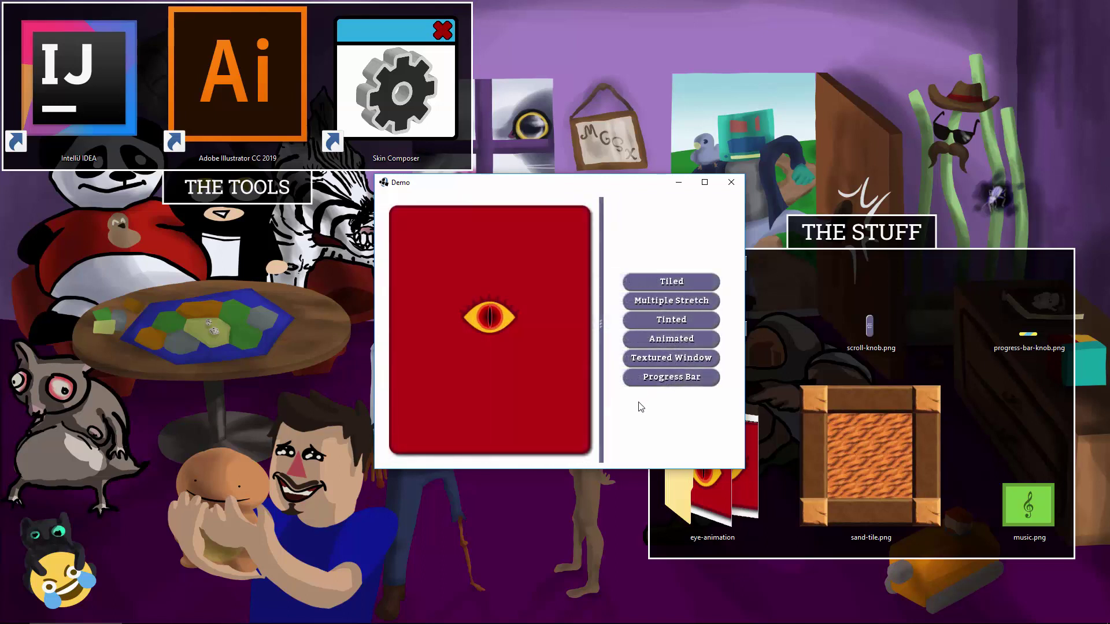
mouse_move(602, 331)
mouse_down()
mouse_move(466, 335)
mouse_move(593, 343)
mouse_up()
Step: Close the TenPatch demo and launch Skin Composer, moving its window to the left
key(alt+F4)
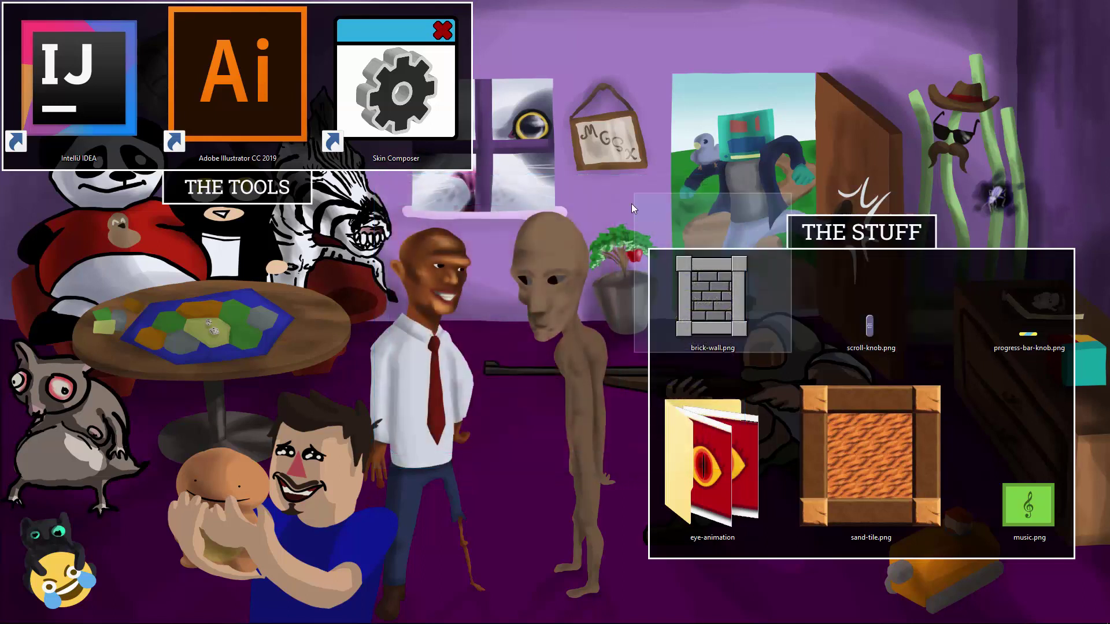
double_click(408, 110)
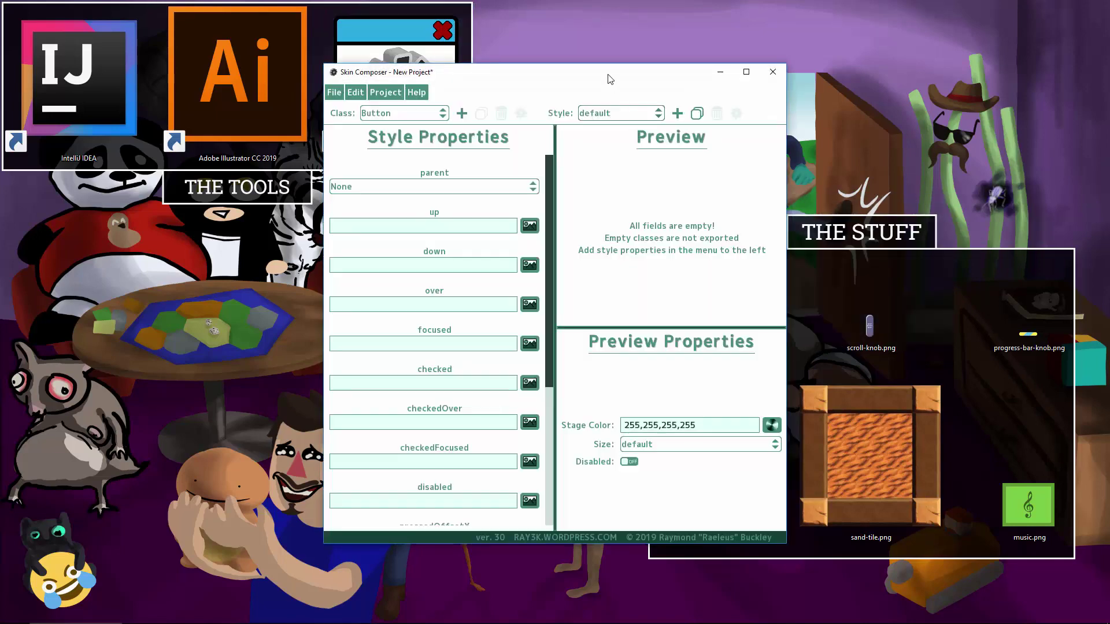
drag(610, 79, 329, 141)
Step: Open the project's Drawables list and drag brick-wall.png onto it
click(104, 154)
click(113, 218)
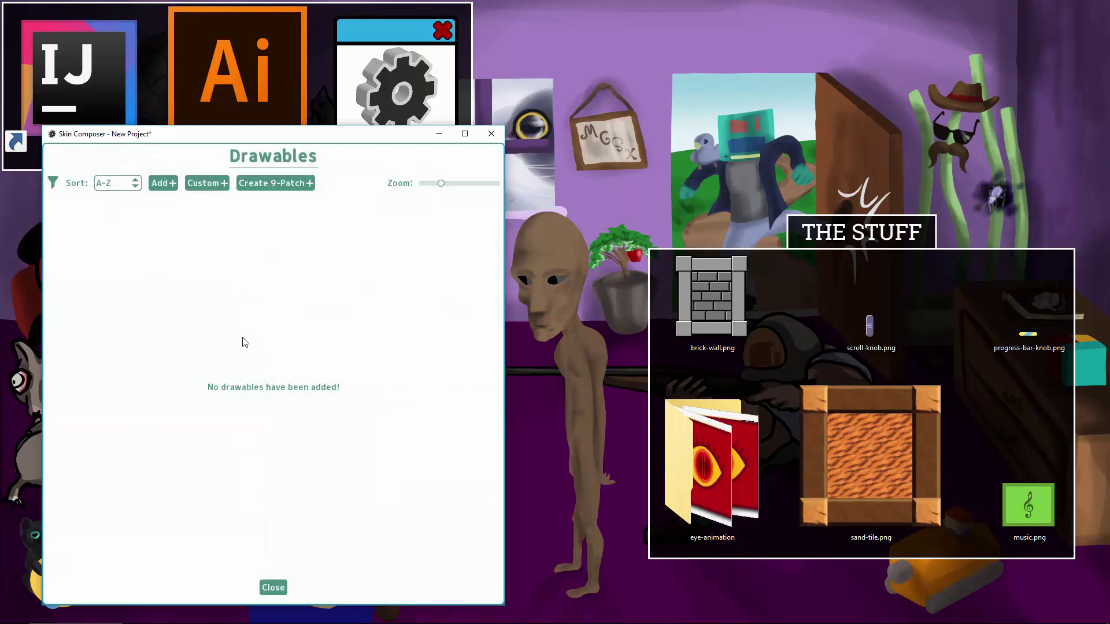
drag(709, 296, 310, 349)
drag(310, 349, 310, 338)
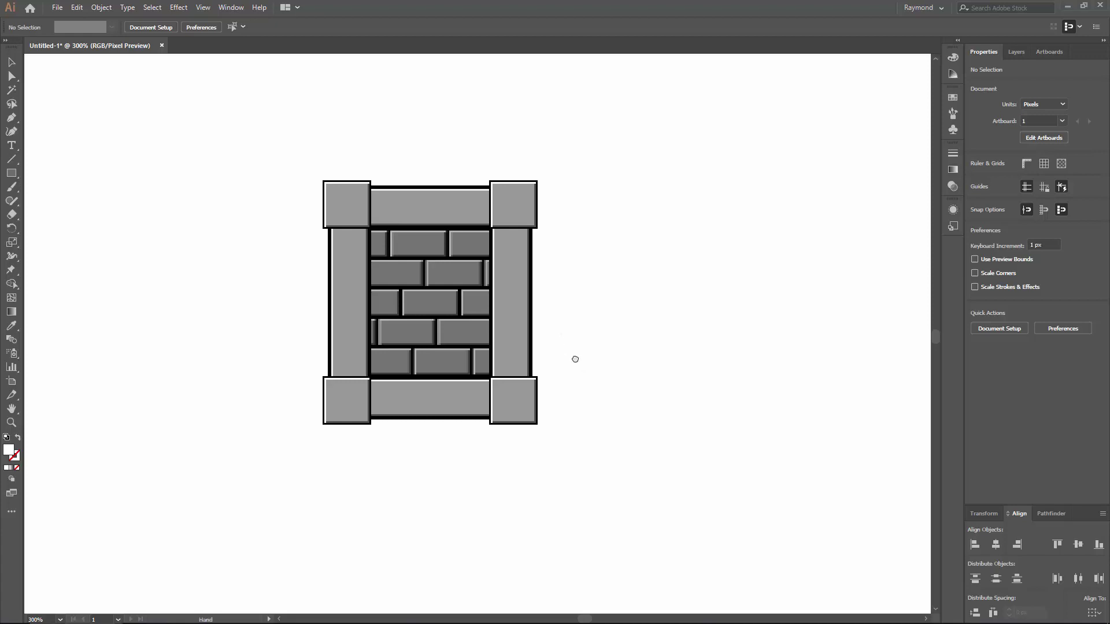
Step: Pan across the brick wall, treble-clef and sand-tile artboards, then minimize Illustrator
drag(575, 359, 625, 353)
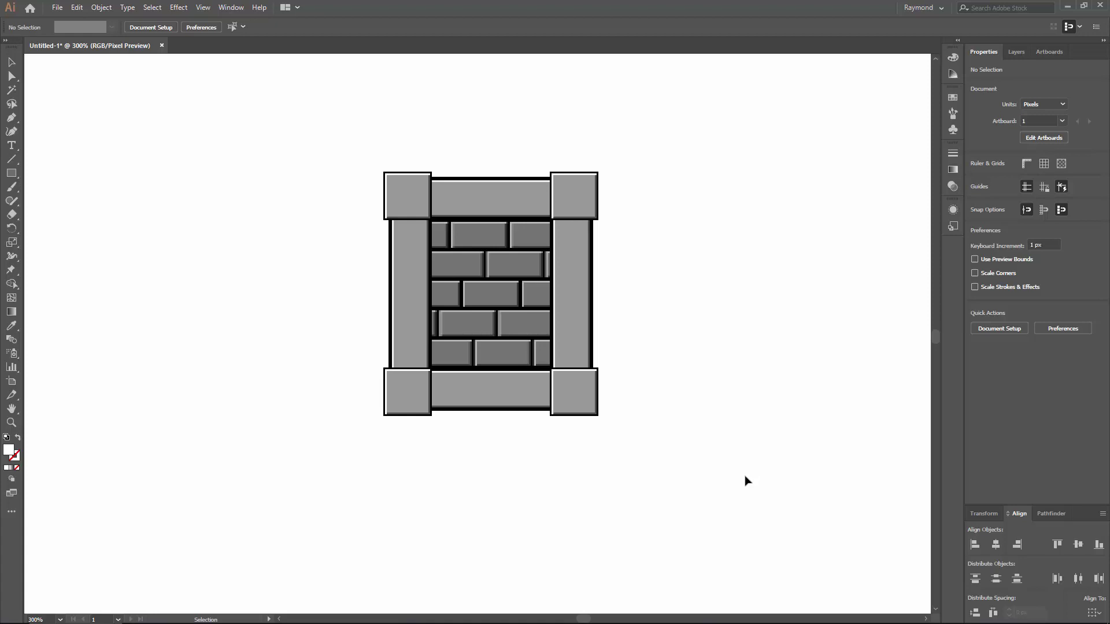
drag(751, 471, 266, 468)
drag(712, 471, 427, 471)
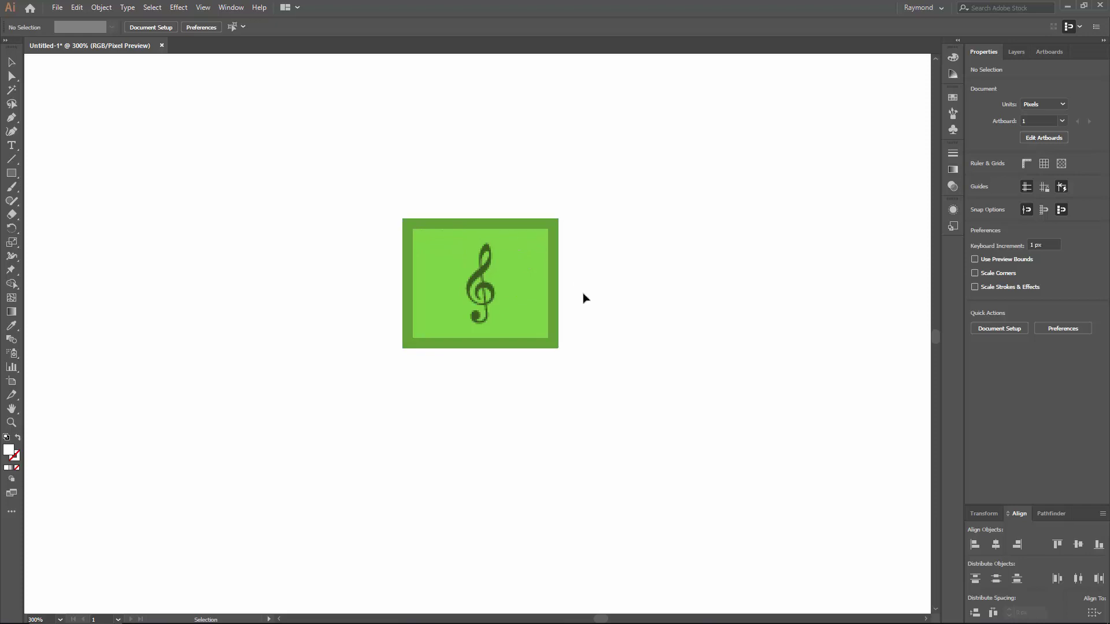
drag(736, 315, 170, 324)
drag(592, 364, 234, 373)
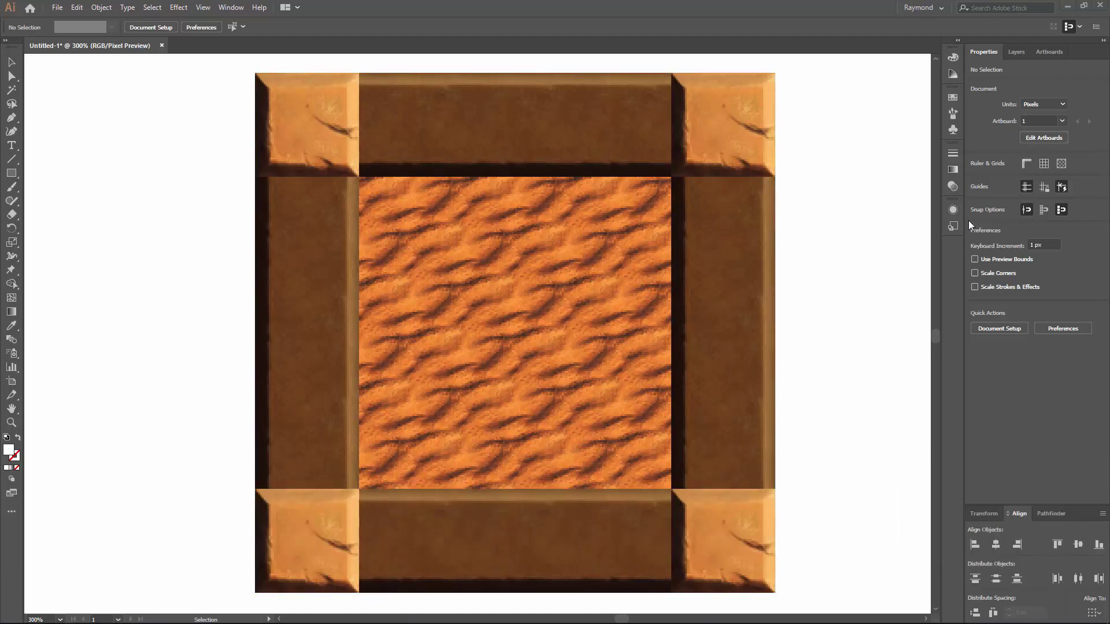
click(1068, 8)
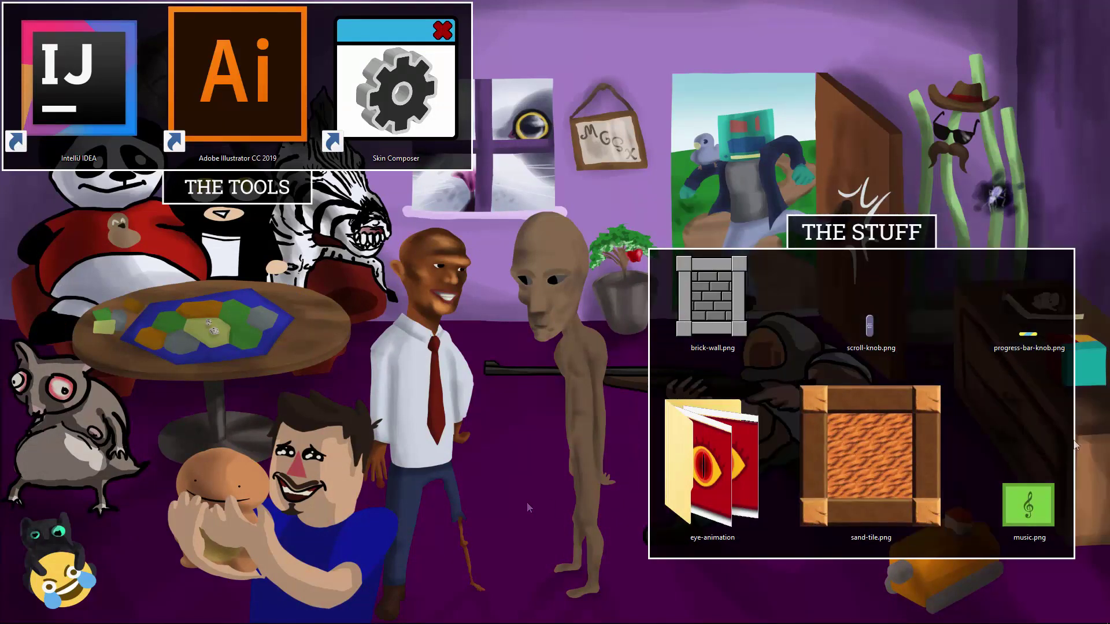
Step: Launch Skin Composer and open the Project > Drawables list
double_click(409, 113)
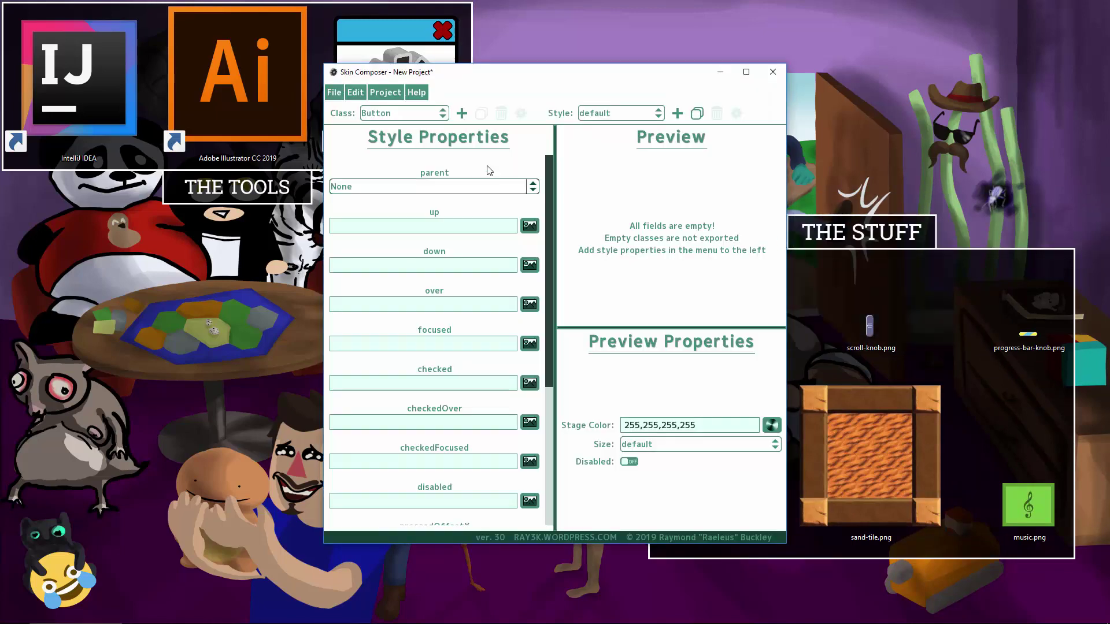
click(386, 94)
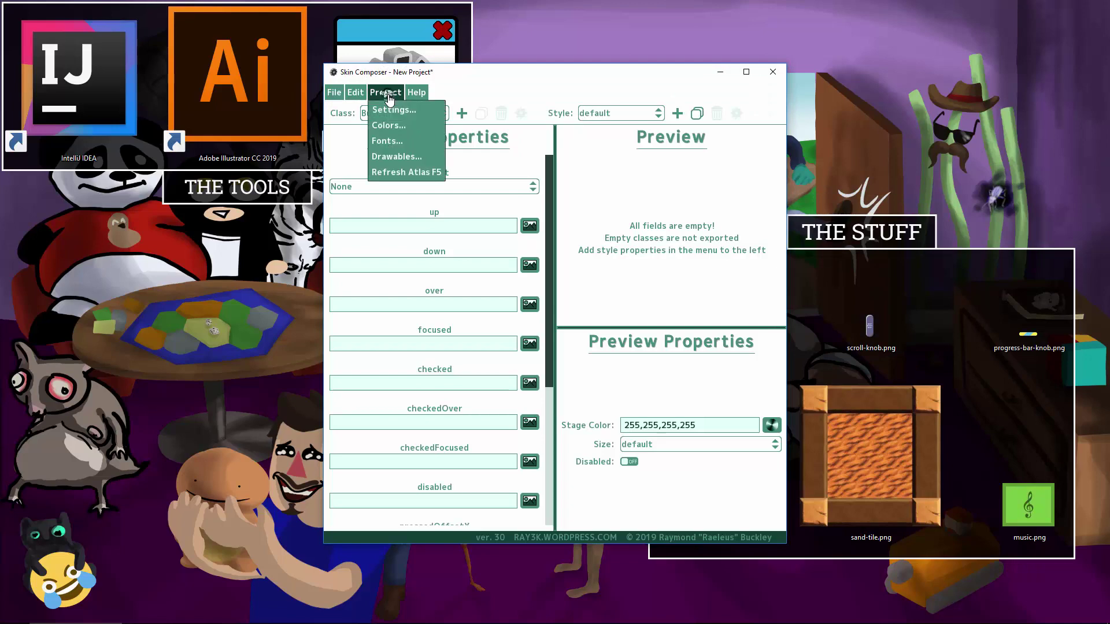
click(396, 157)
Step: Add brick-wall.png from the Desktop as a drawable
click(444, 122)
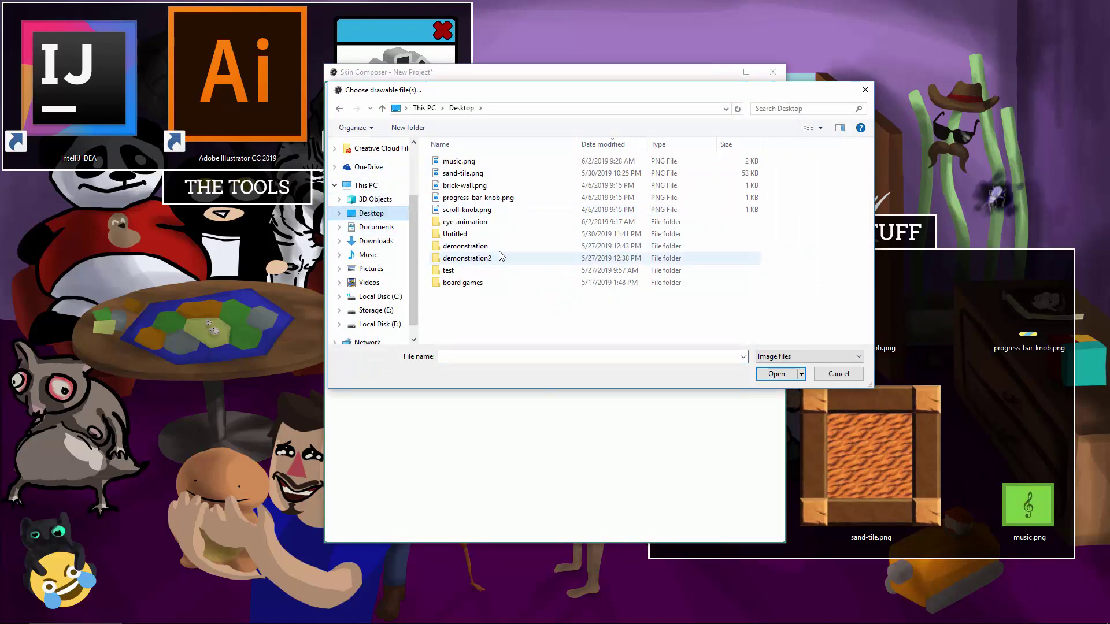
click(473, 186)
click(771, 376)
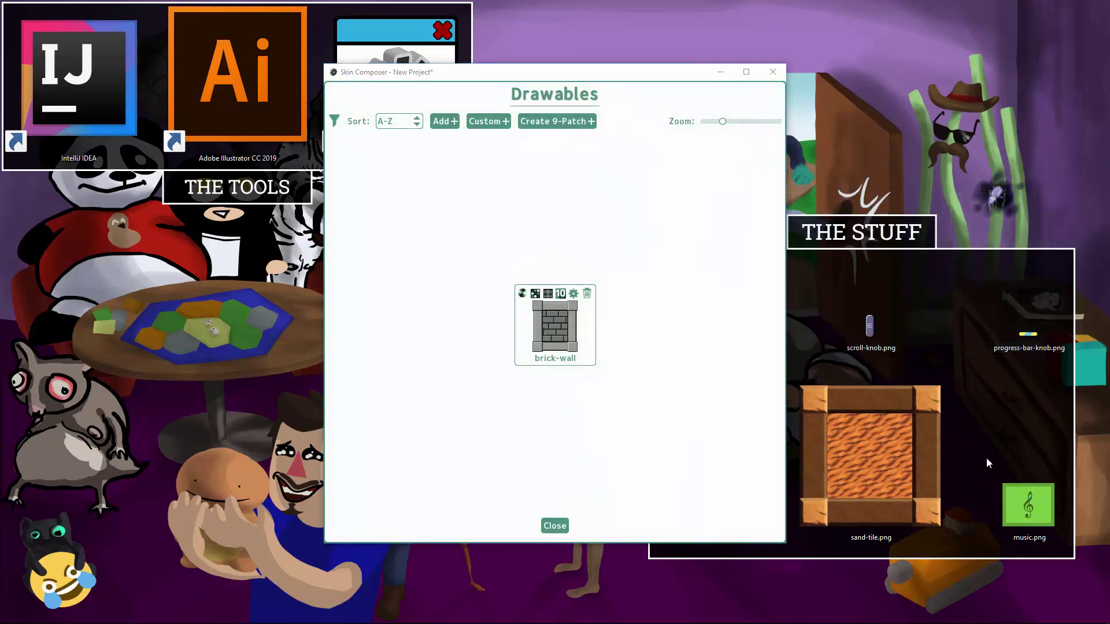
click(561, 294)
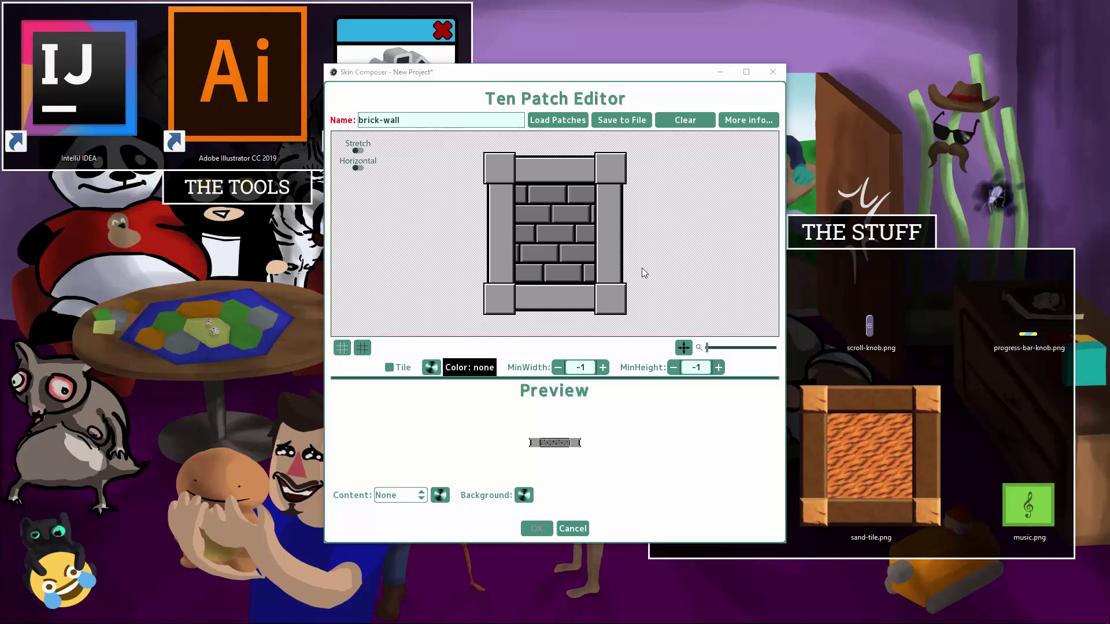
drag(646, 261, 602, 255)
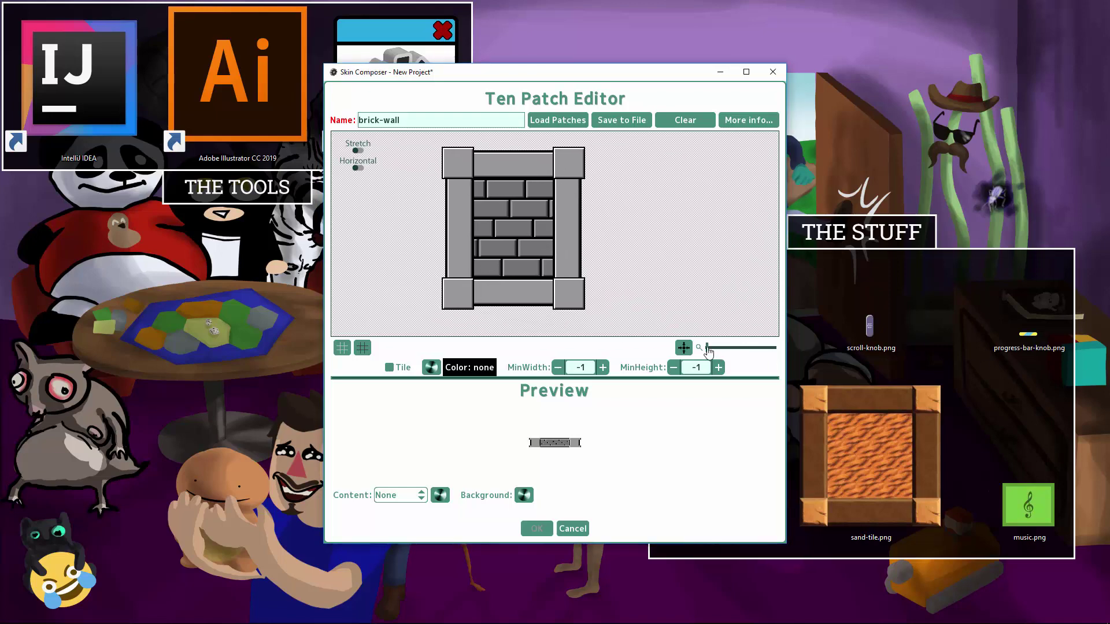
mouse_move(708, 350)
mouse_down()
mouse_move(733, 352)
mouse_move(710, 352)
mouse_up()
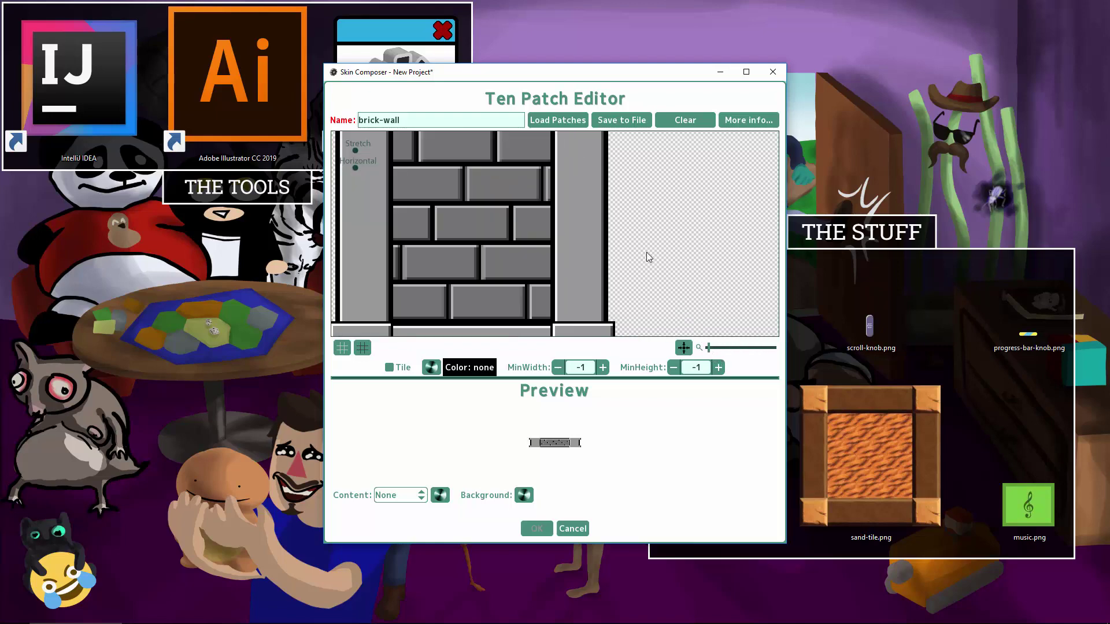
scroll(646, 252, down, 3)
scroll(647, 252, up, 3)
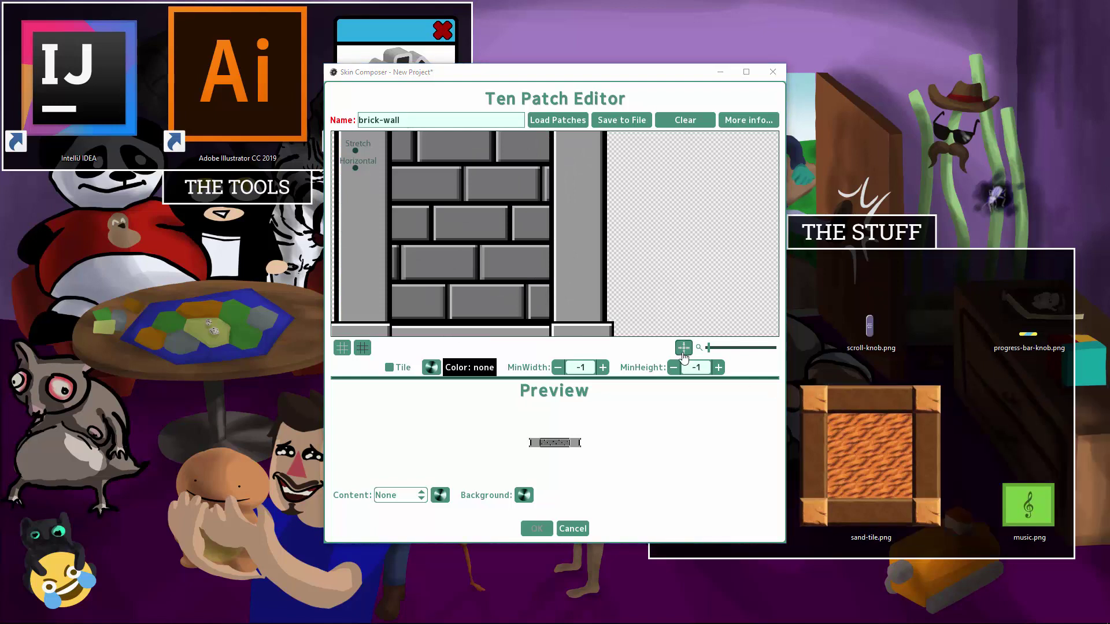
click(683, 354)
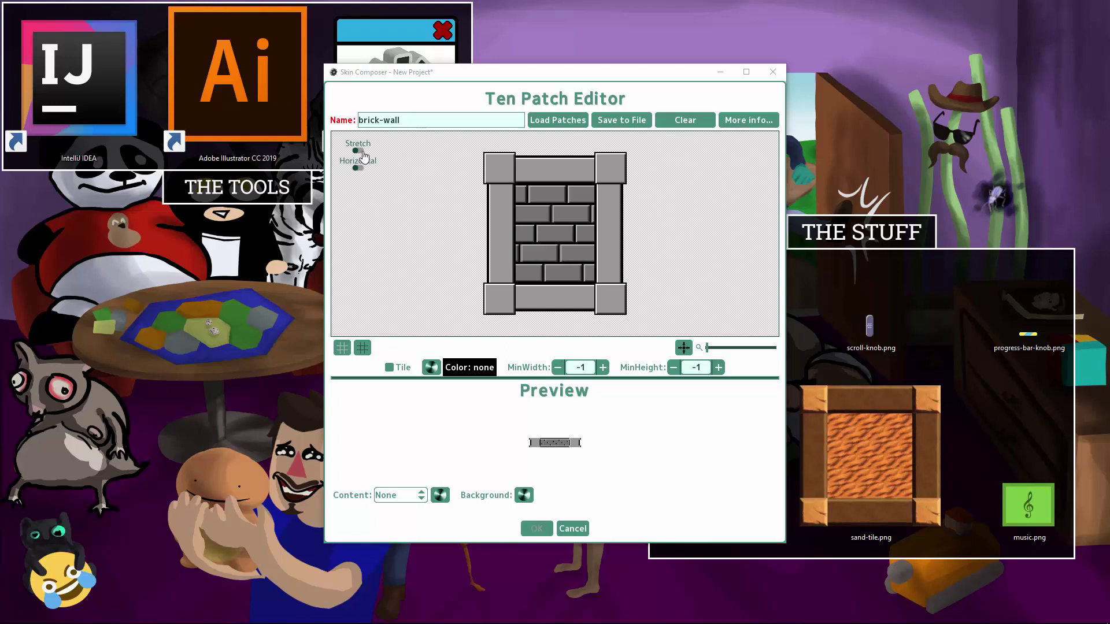
Step: Toggle between Stretch/Content and Horizontal/Vertical modes to compare them, then maximize the editor window
click(360, 151)
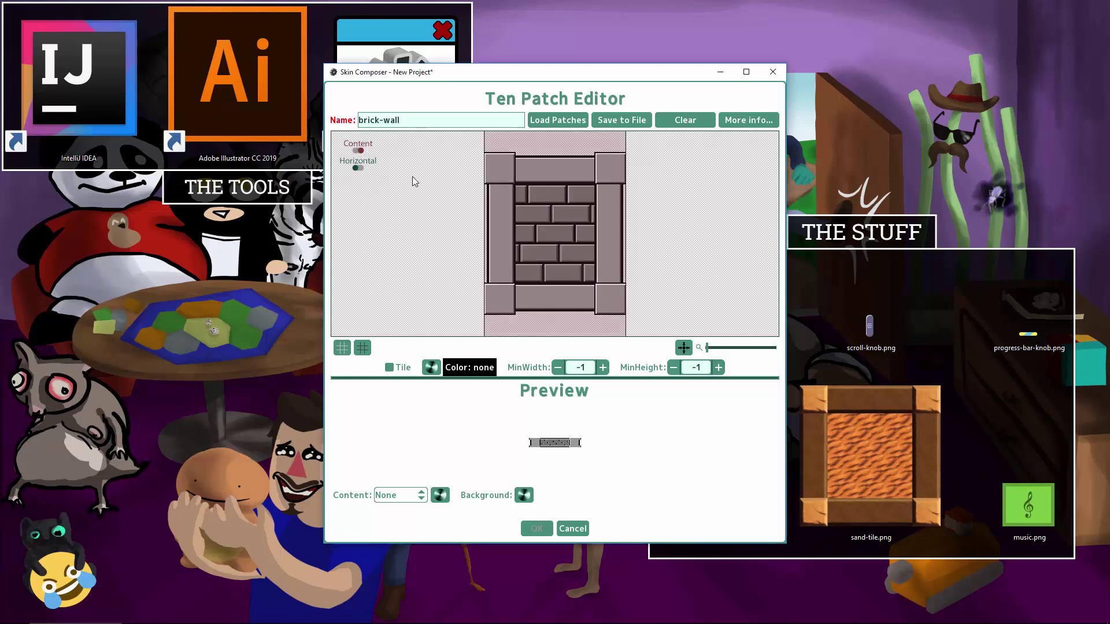
click(360, 151)
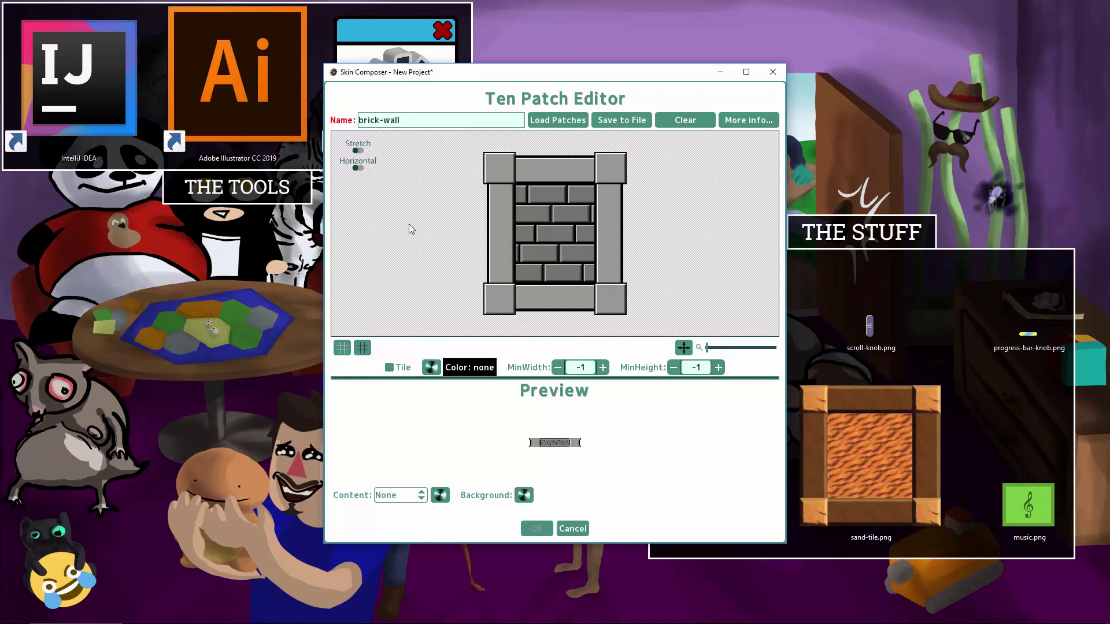
click(359, 168)
click(359, 168)
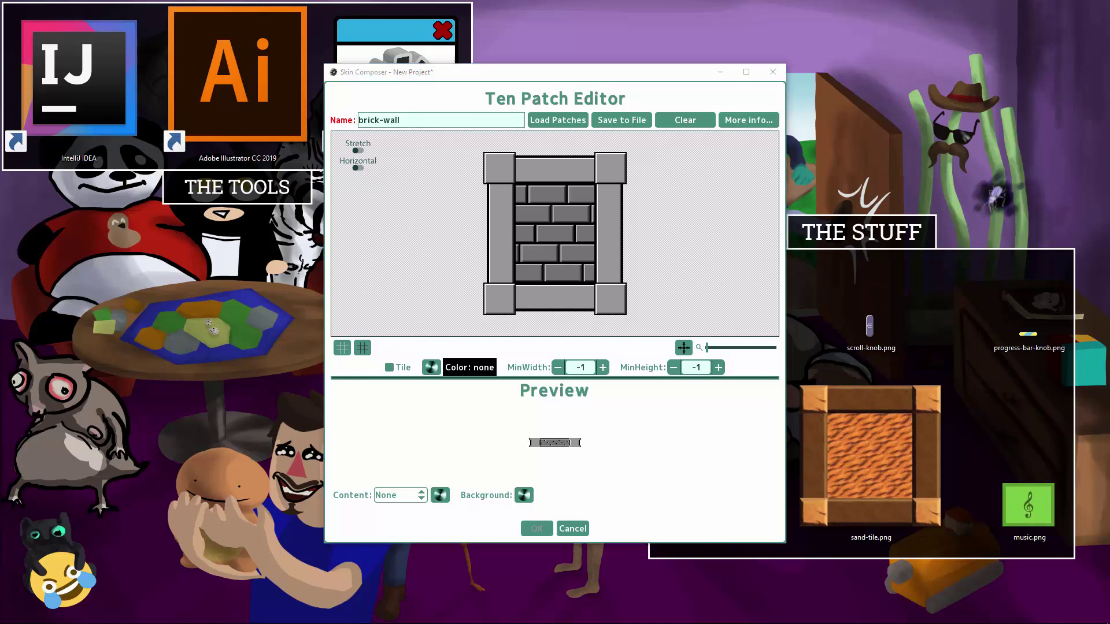
click(414, 197)
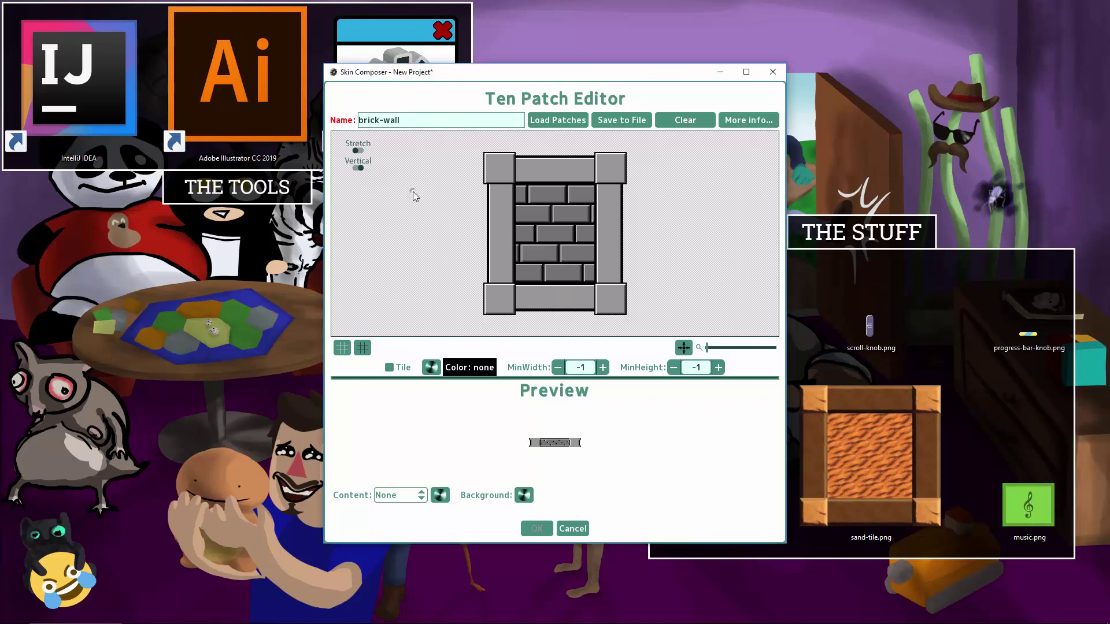
click(414, 197)
click(413, 192)
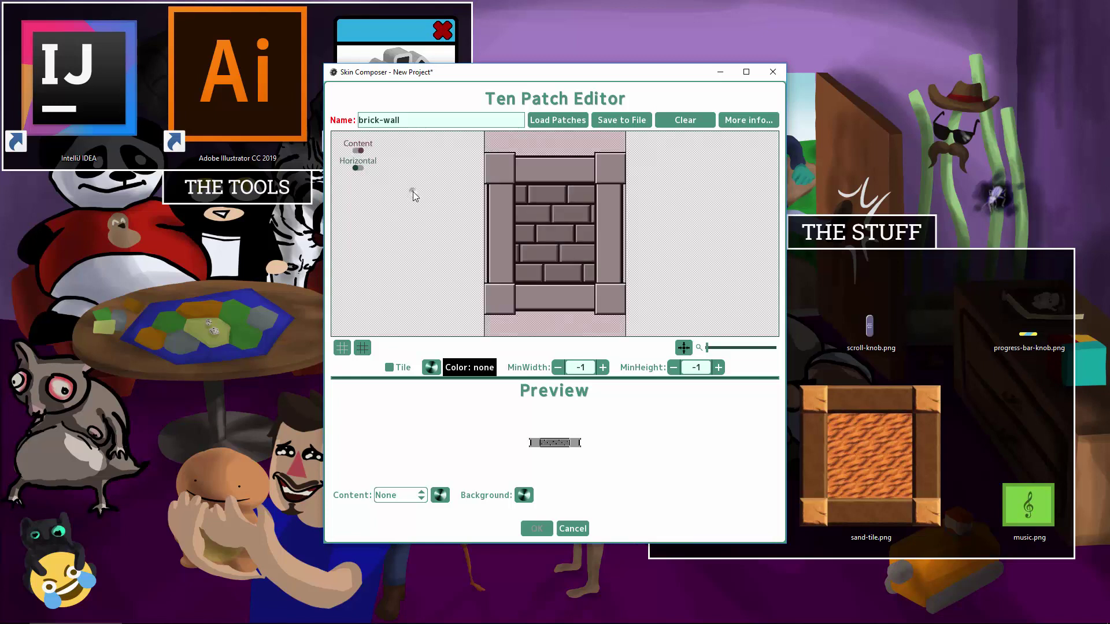
click(413, 196)
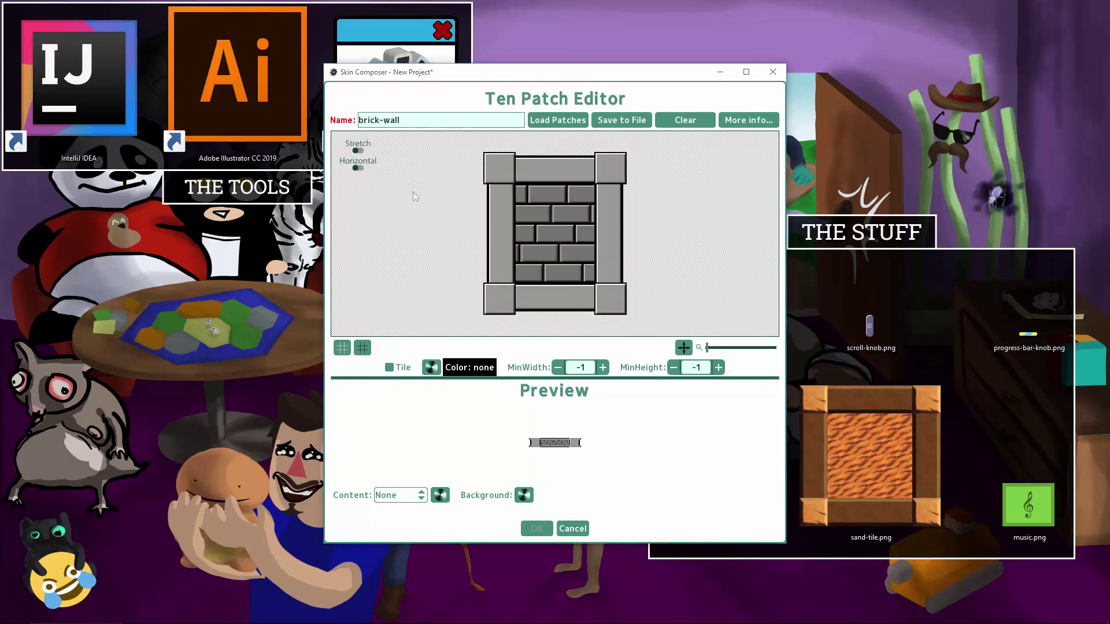
click(747, 72)
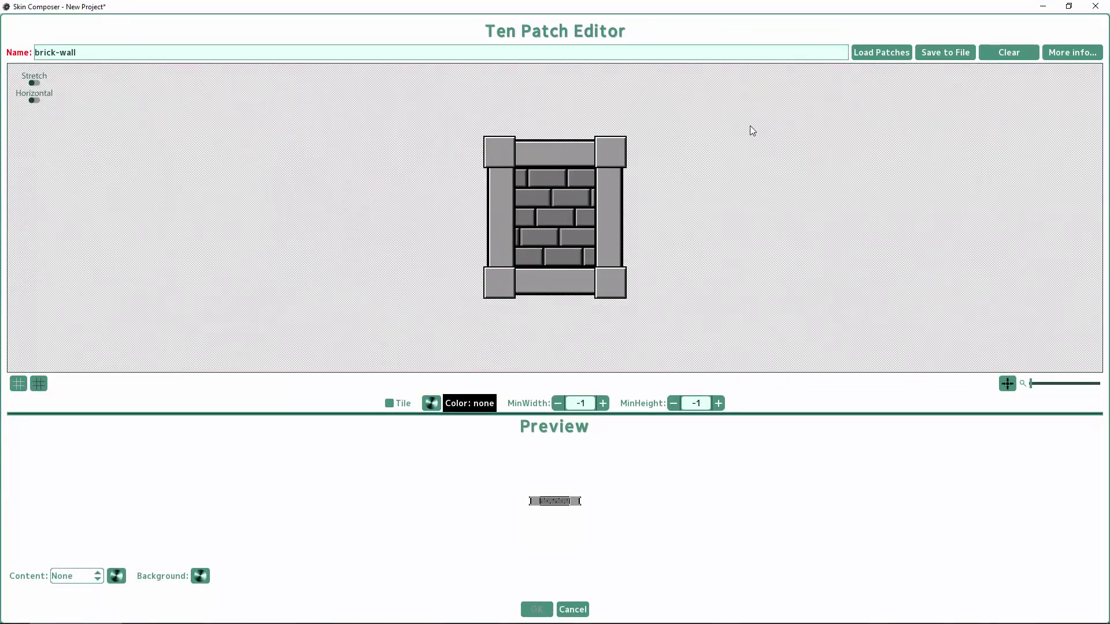
Step: Fit the brick-wall image to the canvas and mark a first horizontal stretch region across the bricks
click(1007, 384)
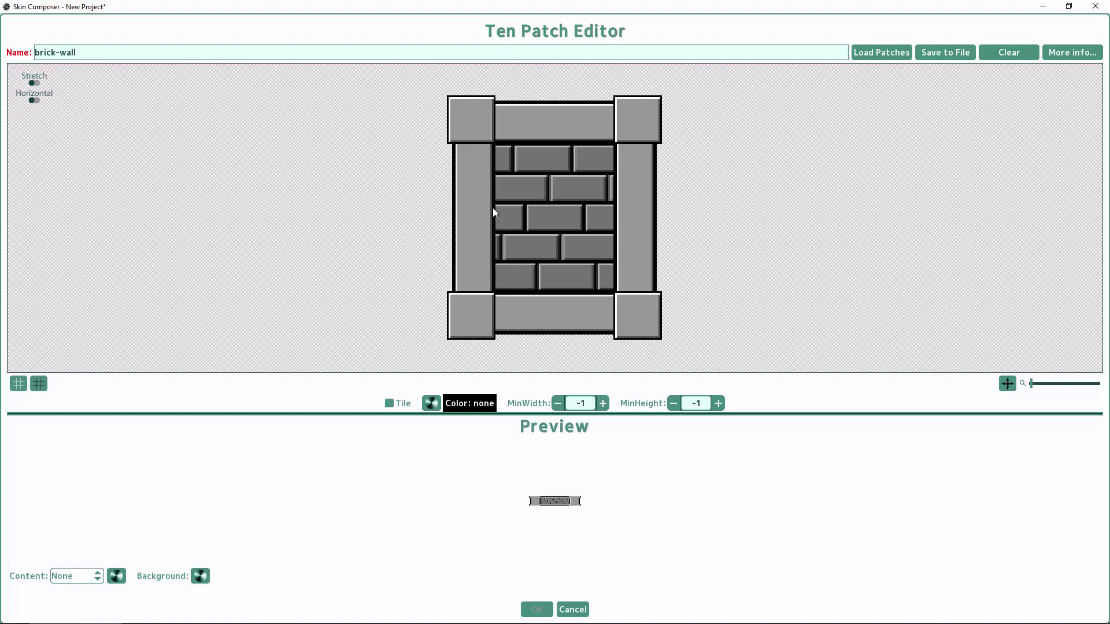
drag(494, 208, 614, 225)
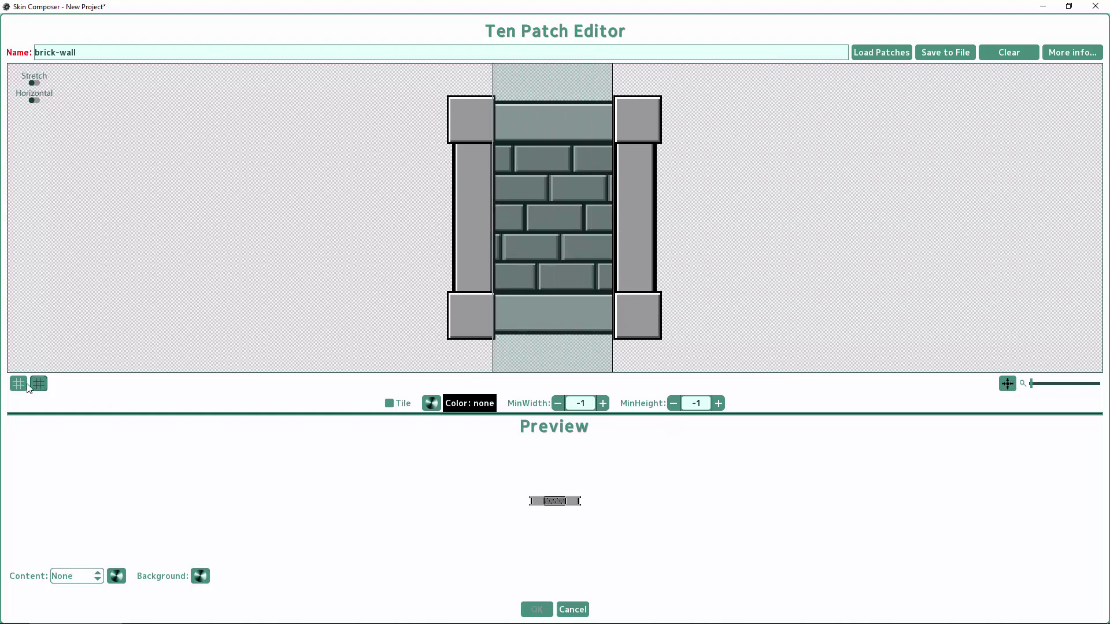
click(19, 385)
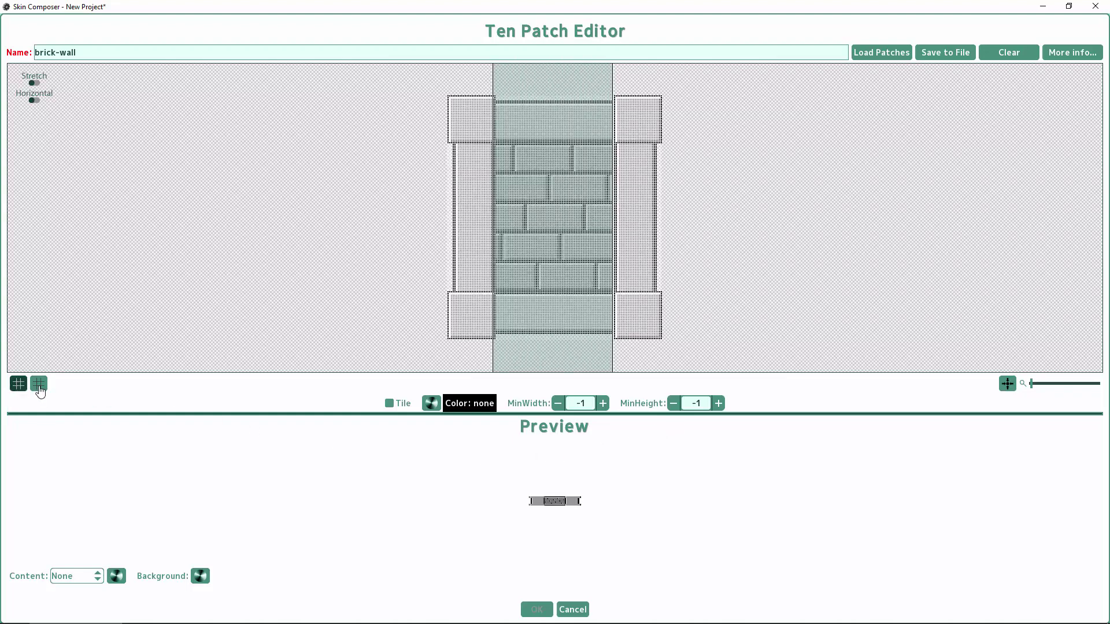
click(39, 385)
click(38, 385)
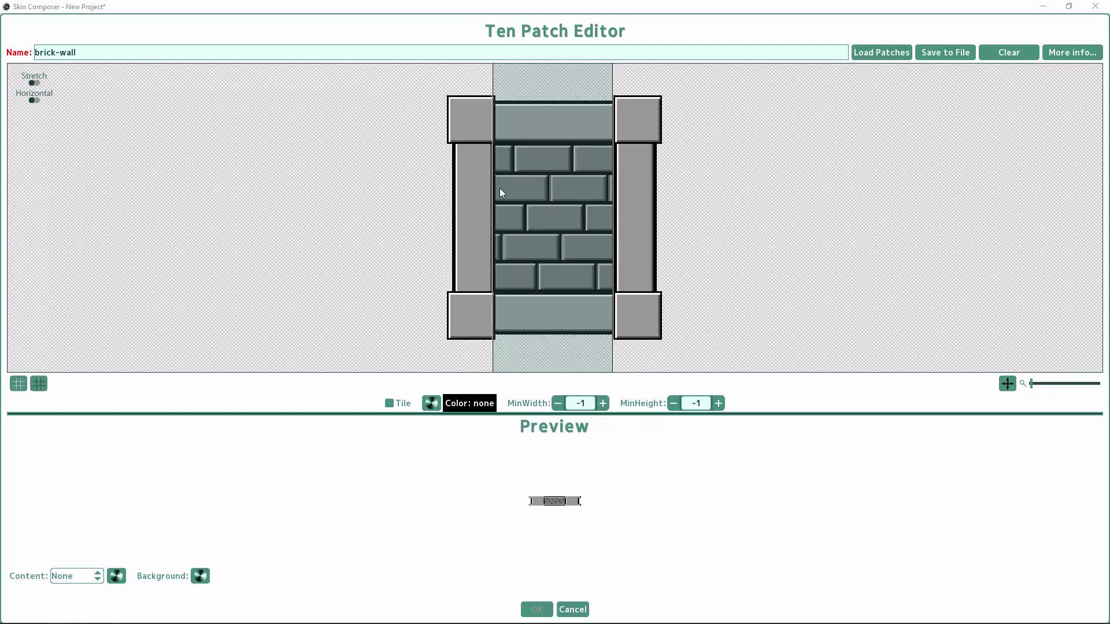
Step: Refine the stretch regions along the bricks' left and right edges, then accept the ten-patch
scroll(491, 201, up, 2)
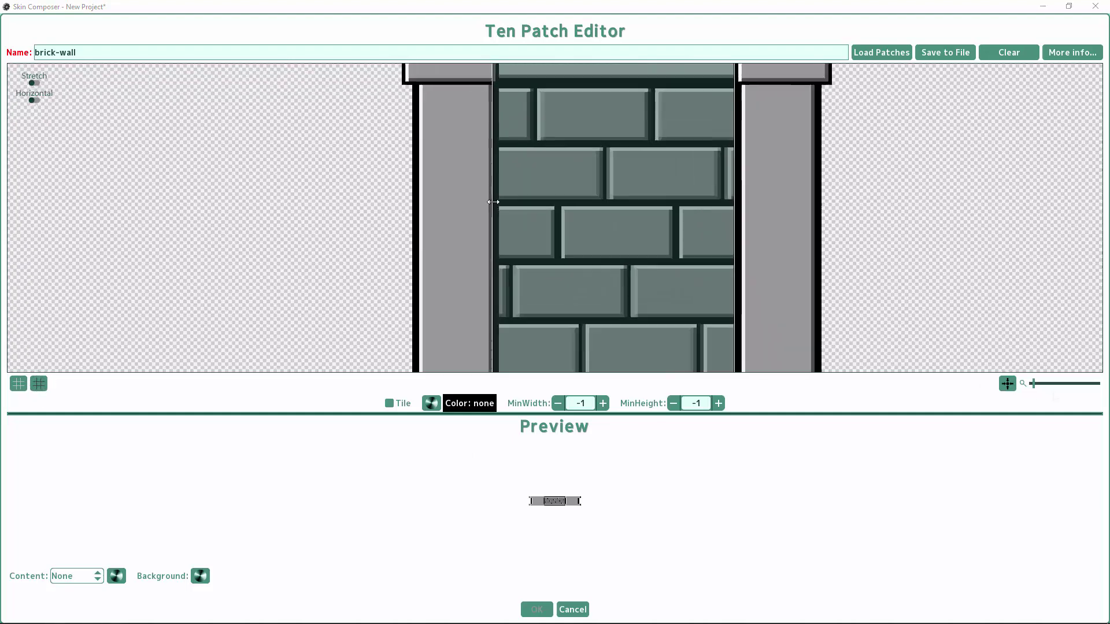
mouse_move(493, 201)
mouse_down()
mouse_move(535, 206)
mouse_move(503, 208)
mouse_up()
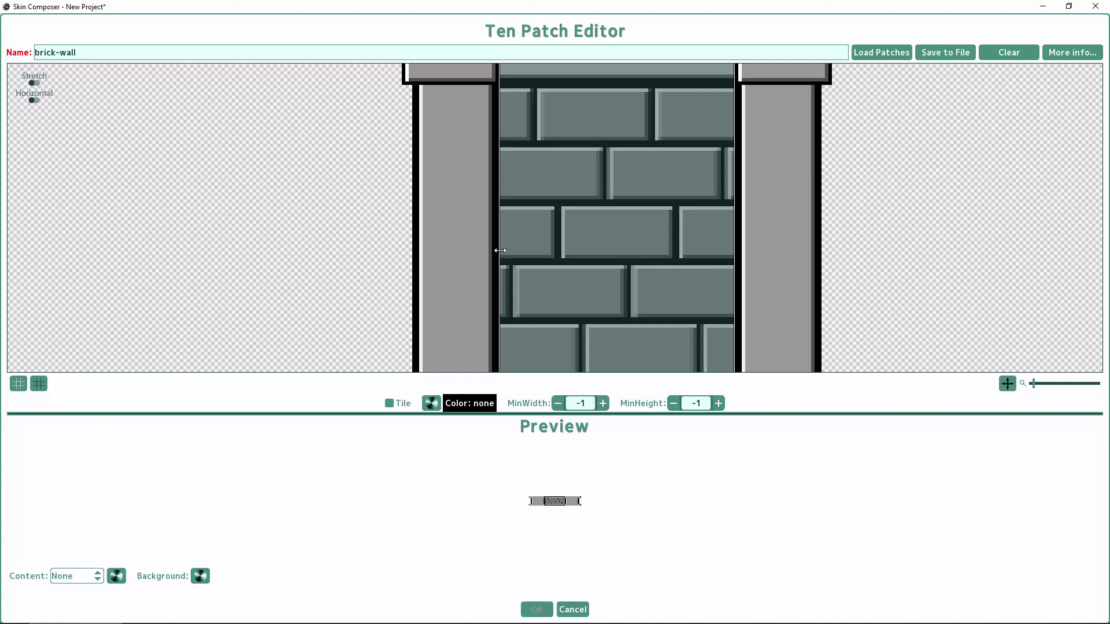
drag(500, 250, 680, 245)
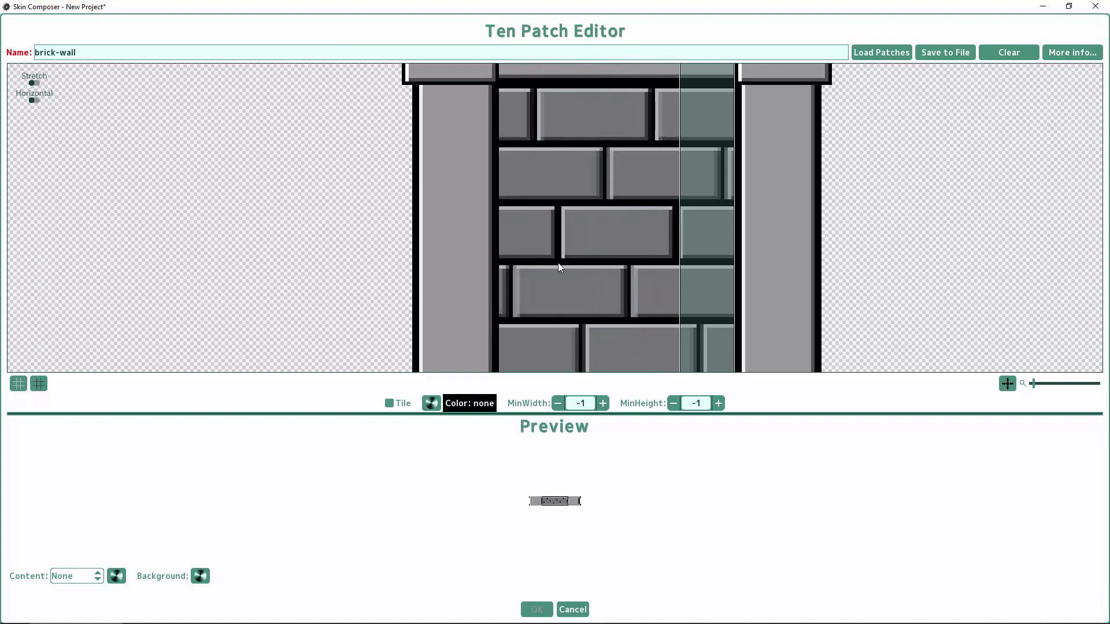
drag(505, 248, 561, 253)
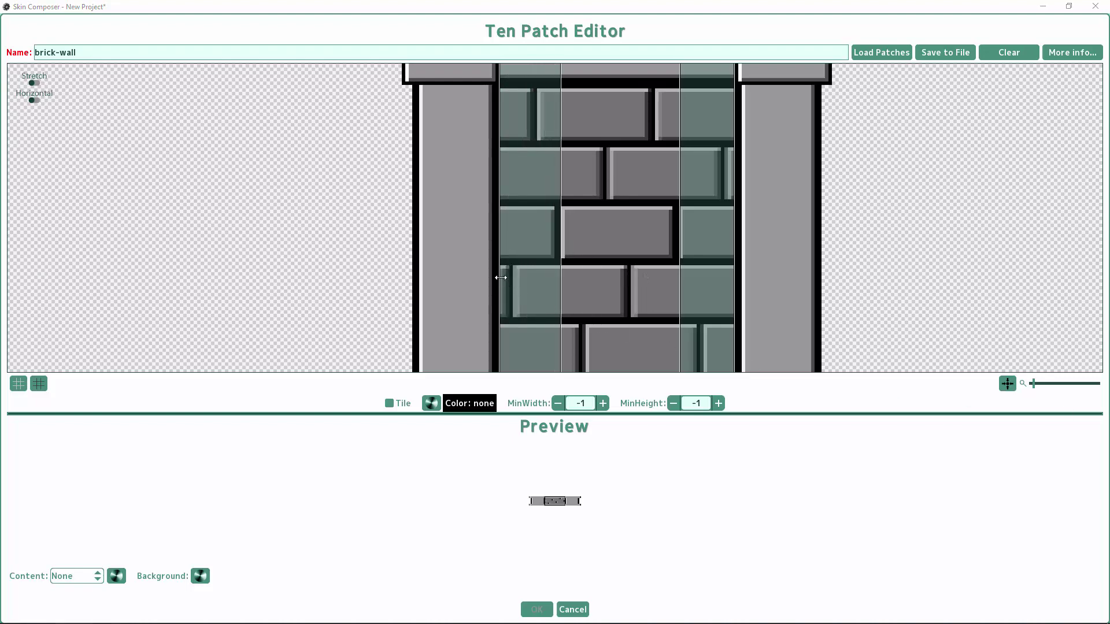
drag(500, 278, 563, 284)
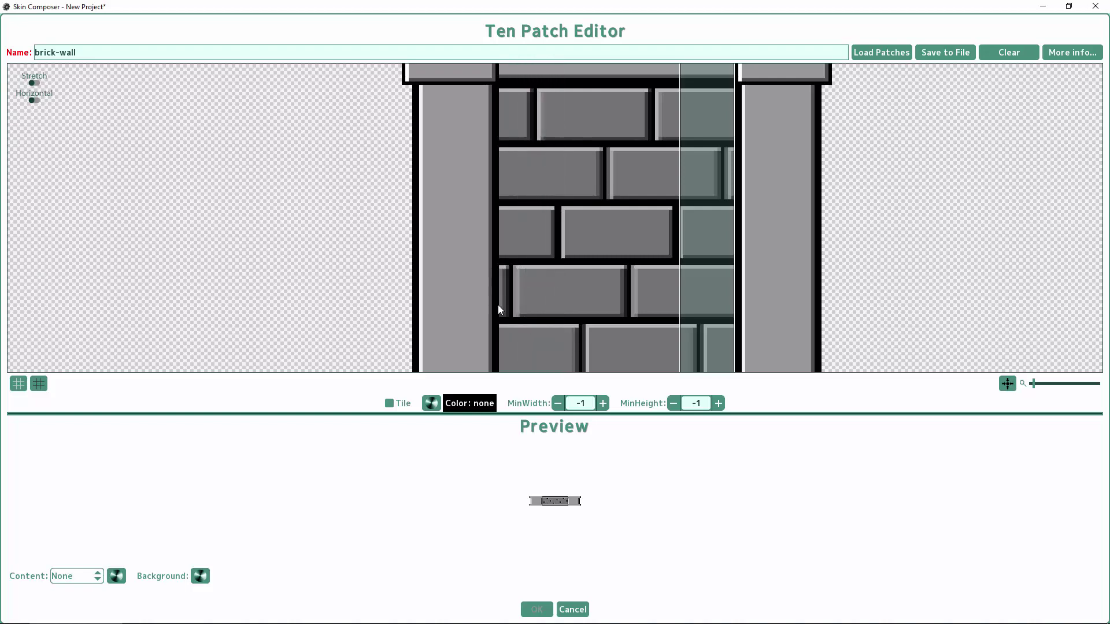
drag(500, 309, 574, 312)
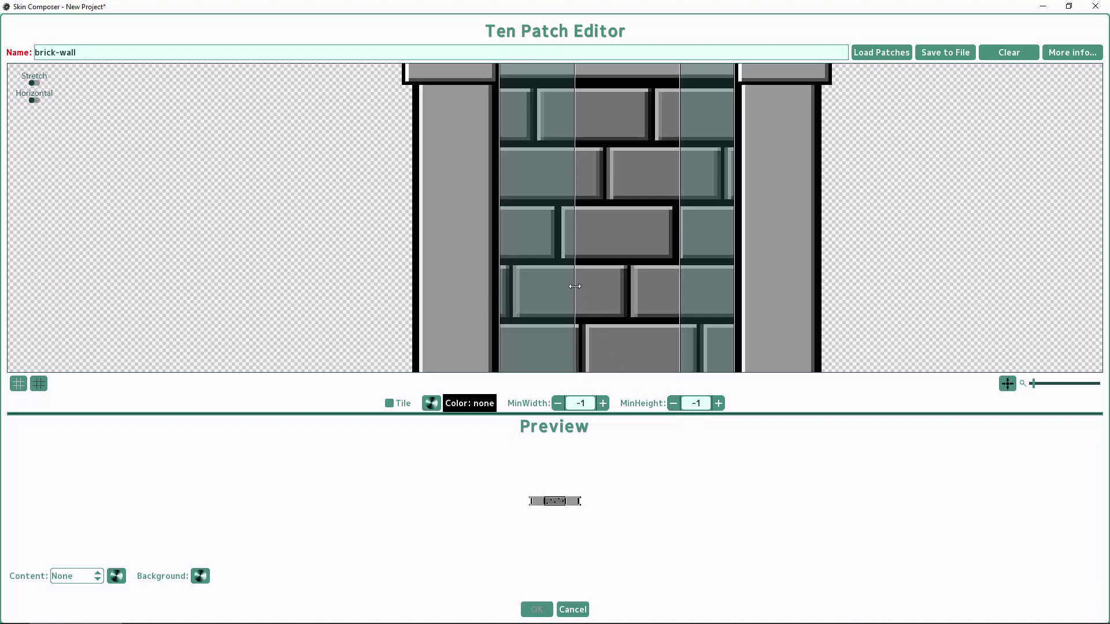
drag(575, 286, 677, 304)
key(Escape)
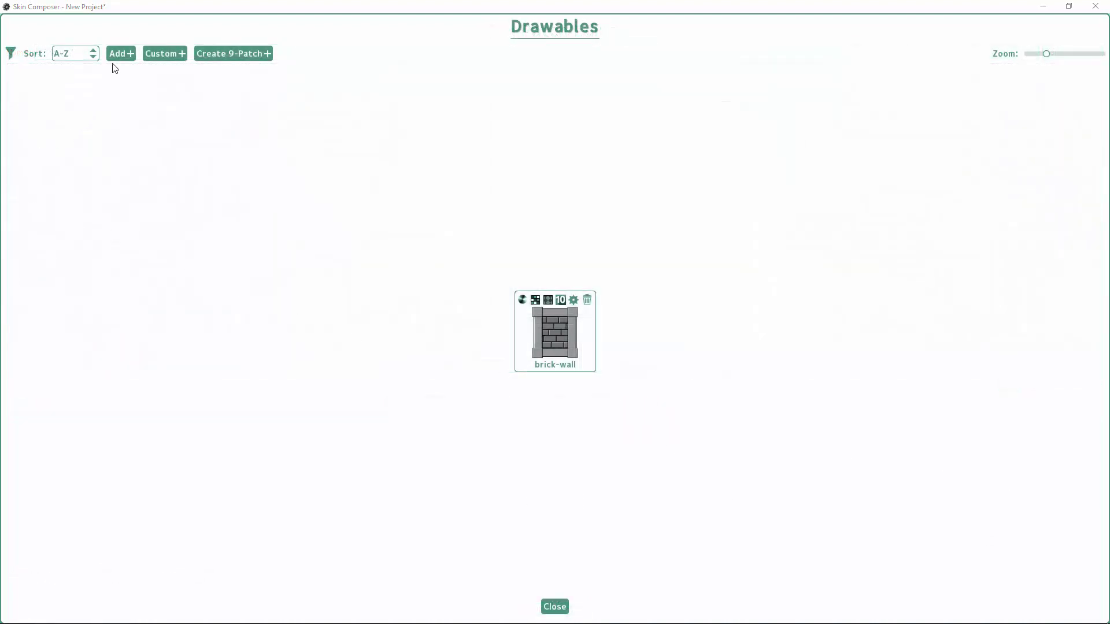
Step: Import music.png from the Desktop as a new drawable
click(115, 58)
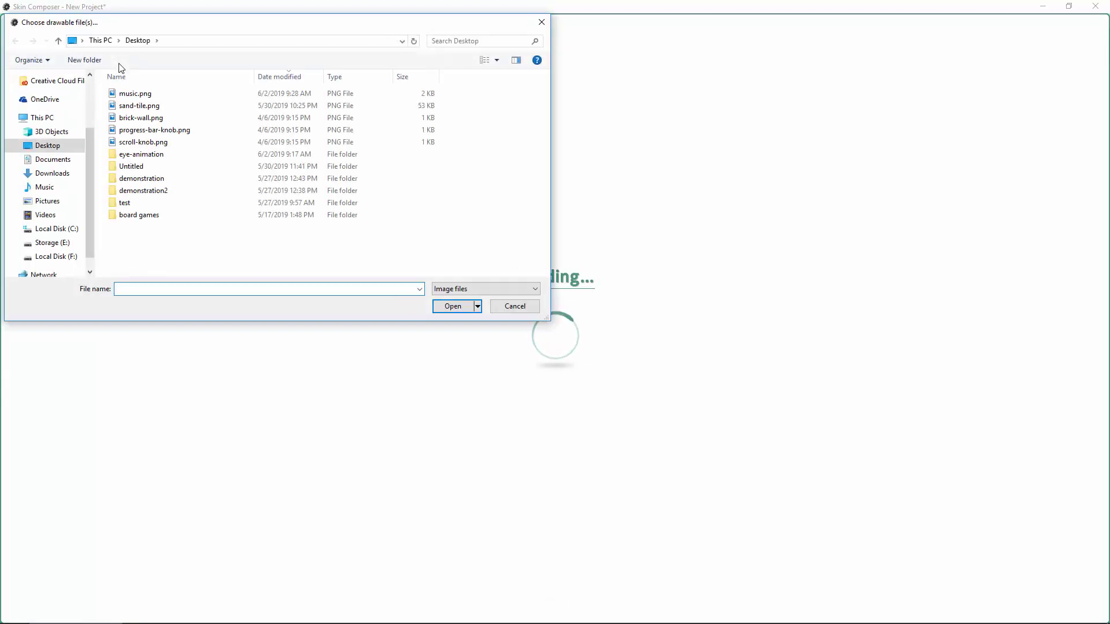
click(145, 94)
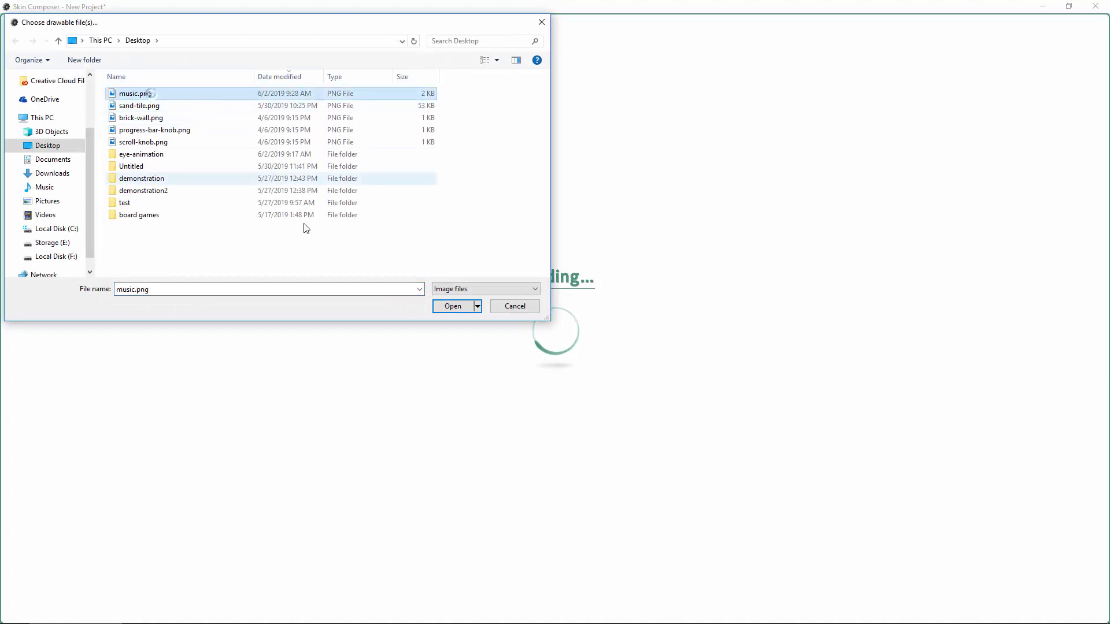
click(452, 309)
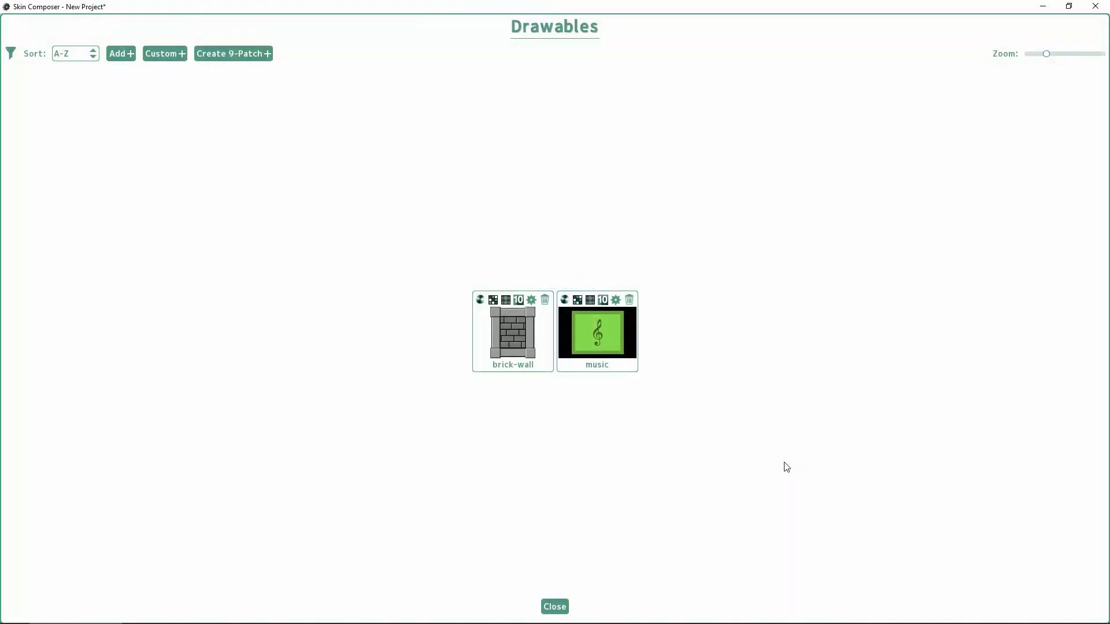
Step: Open the music drawable and mark horizontal stretch regions on its left and right sides
click(603, 300)
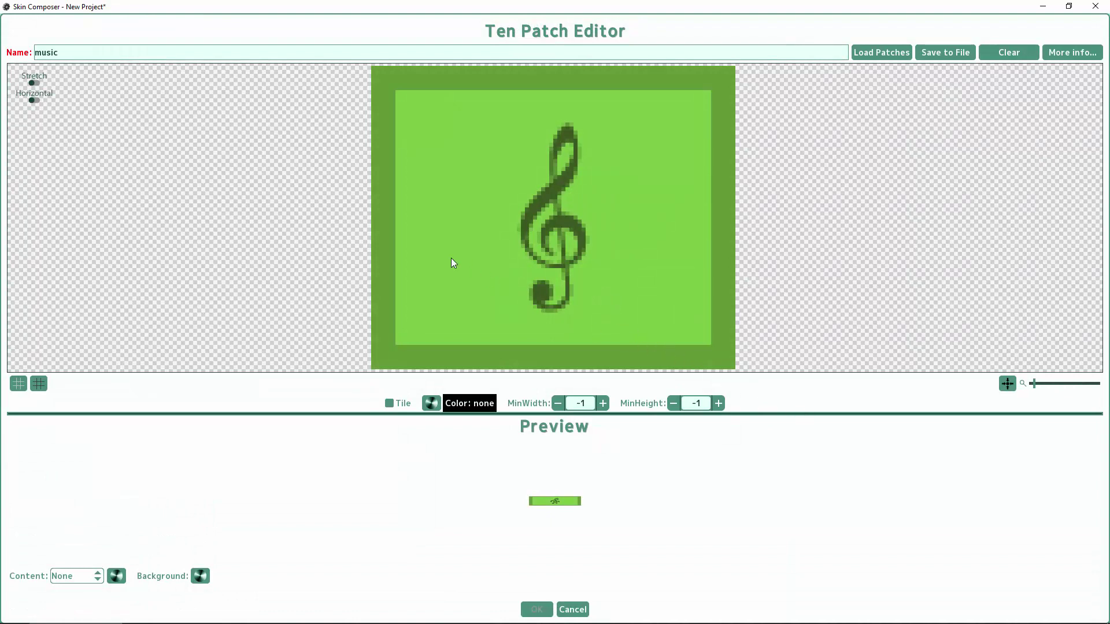
drag(400, 223, 514, 242)
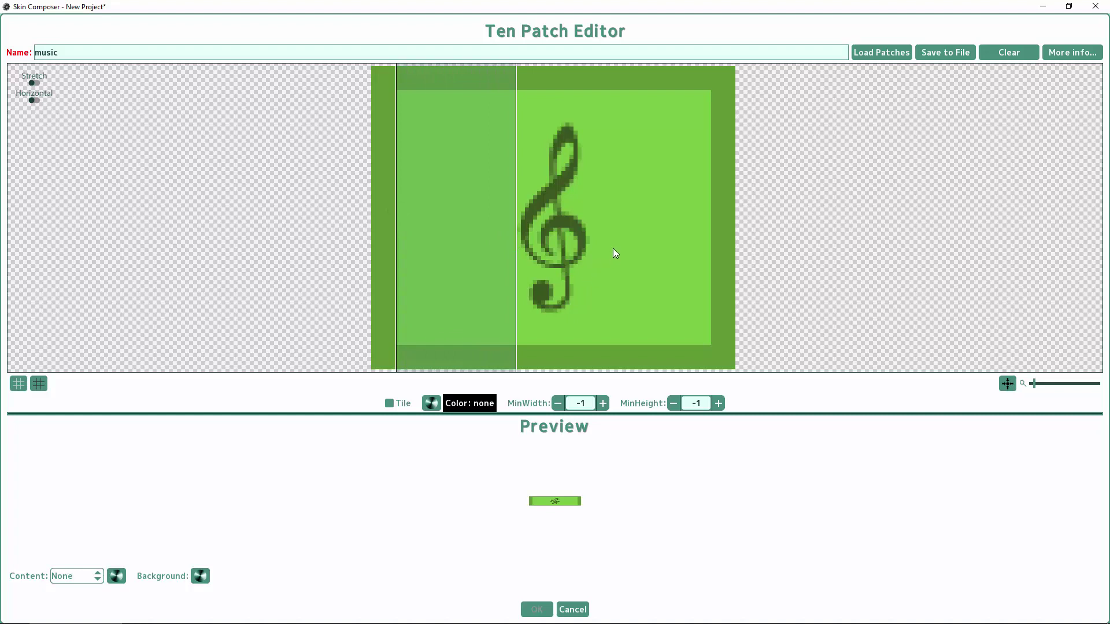
drag(616, 250, 710, 259)
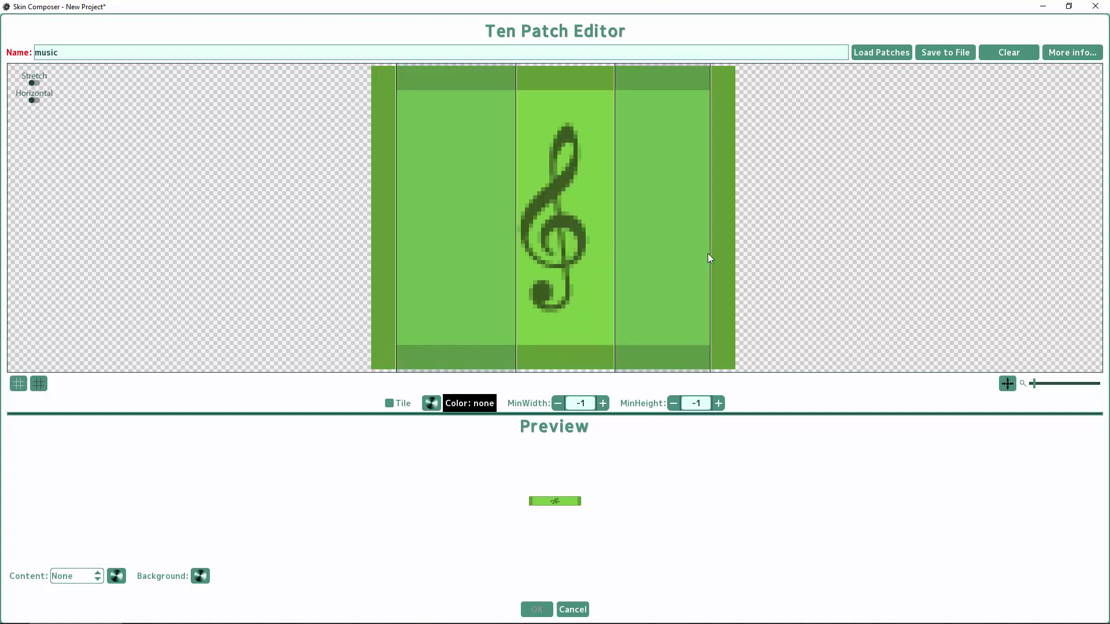
Step: Add vertical stretch bands near the image's top and bottom, then return to Horizontal mode
right_click(766, 324)
drag(408, 95, 461, 91)
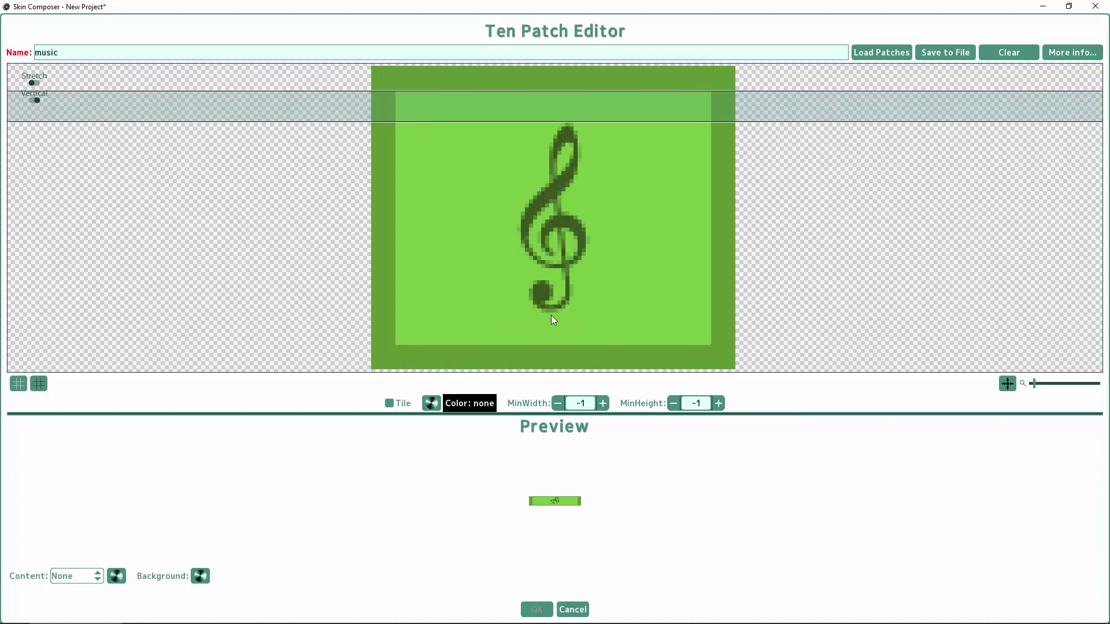
mouse_move(552, 316)
mouse_down()
mouse_move(554, 344)
mouse_move(564, 314)
mouse_up()
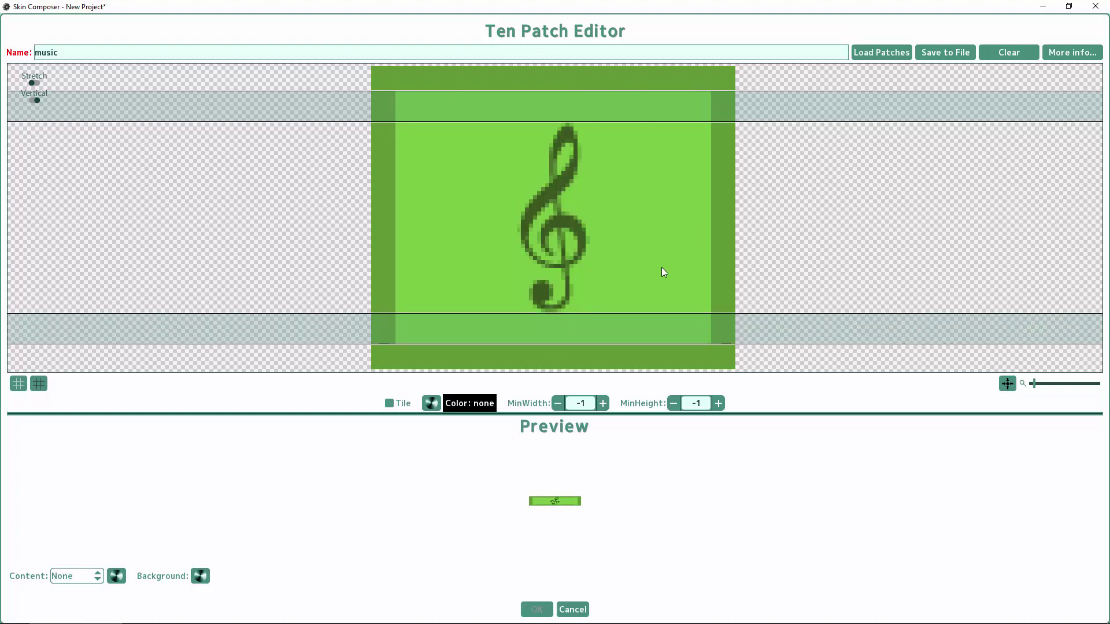
key(space)
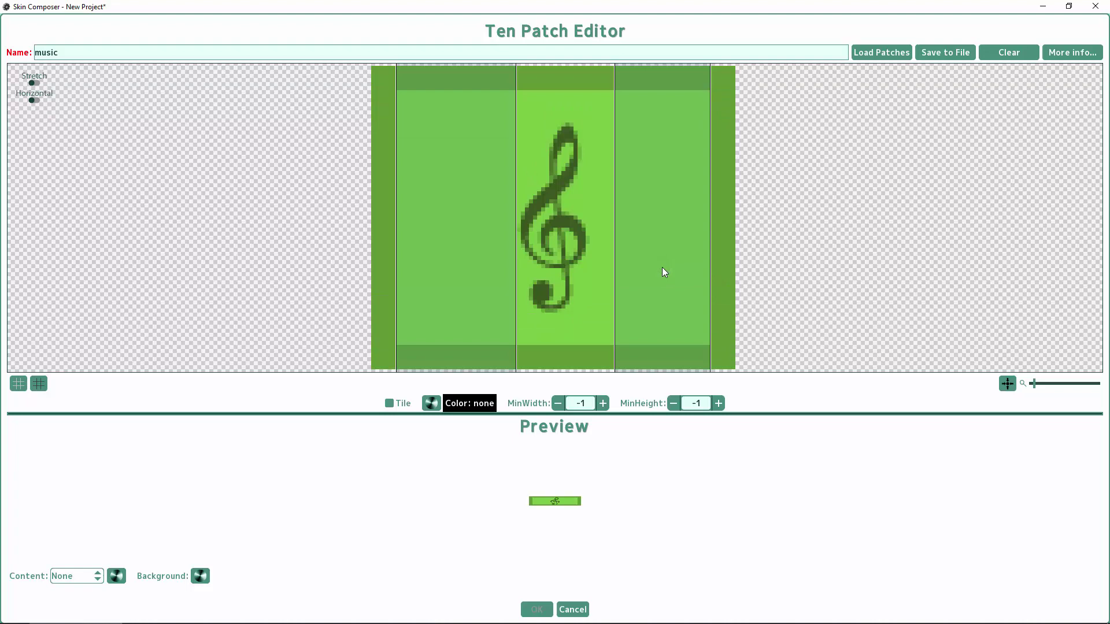
Step: Enlarge the preview, pull the stretch column's right edge left, and test preview widths
mouse_move(582, 507)
drag(582, 507, 812, 569)
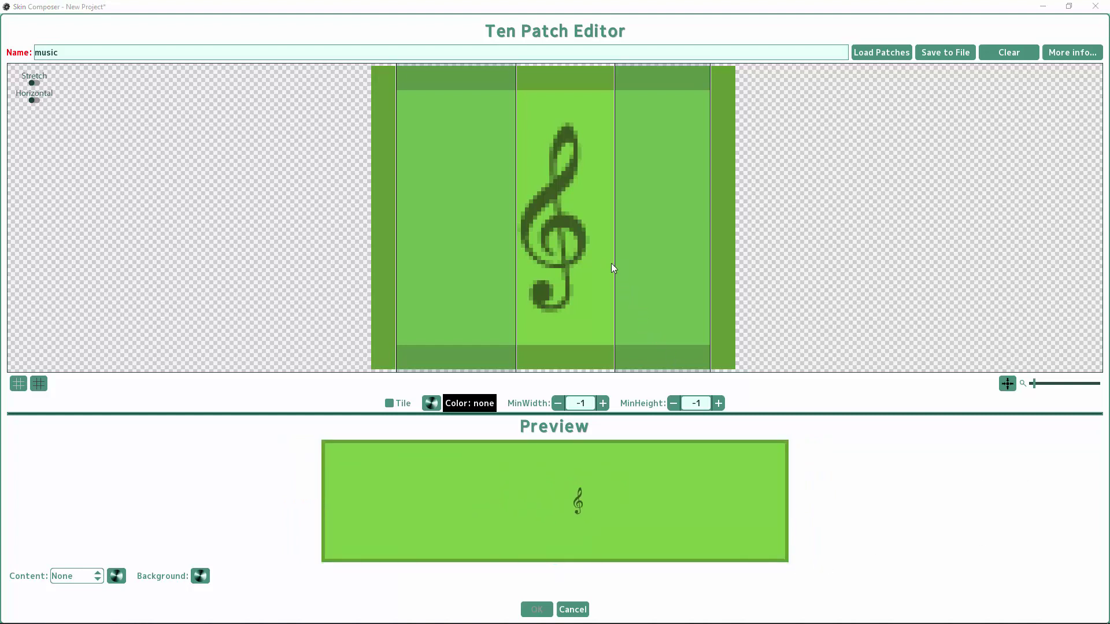
drag(614, 259, 591, 259)
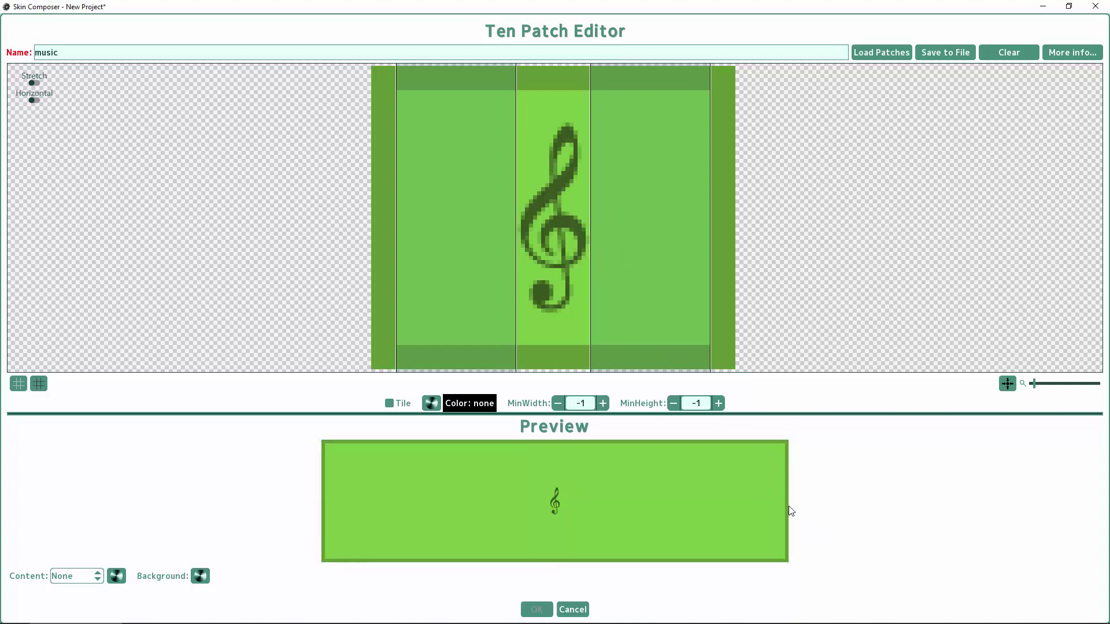
mouse_move(789, 504)
drag(789, 500, 708, 510)
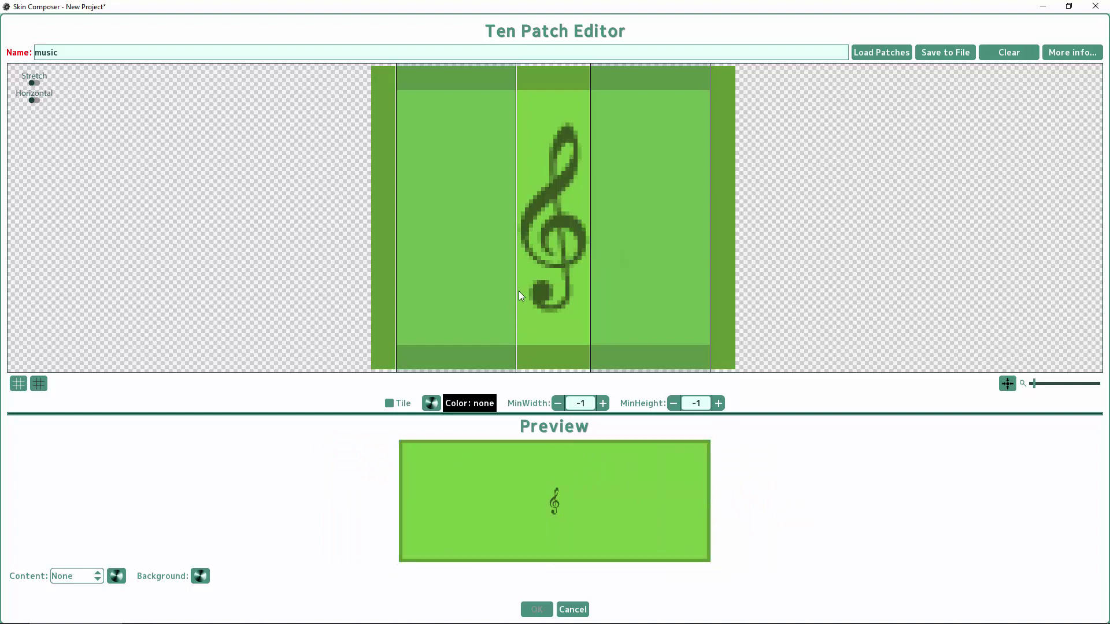
Step: Adjust the column's left and right edges to frame the clef, then switch to Content mode
mouse_move(516, 293)
mouse_down()
mouse_move(455, 300)
mouse_move(515, 295)
mouse_up()
mouse_move(589, 269)
mouse_down()
mouse_move(657, 268)
mouse_move(592, 283)
mouse_up()
key(Tab)
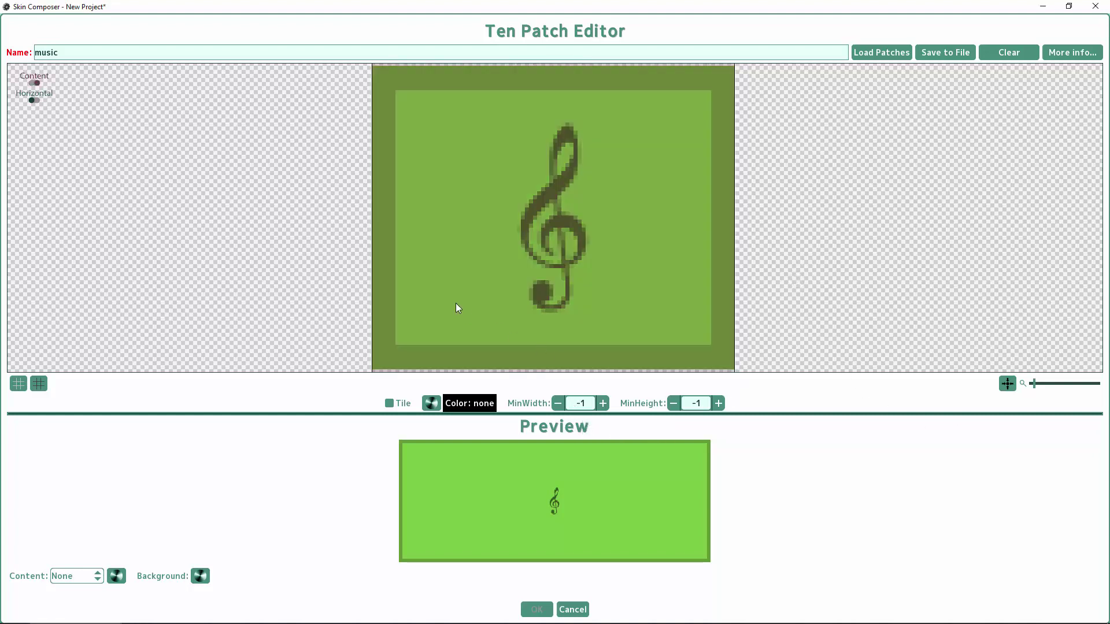
Step: Pull the content area's left, right, top and bottom edges inward to the inner light-green square
drag(372, 238, 400, 249)
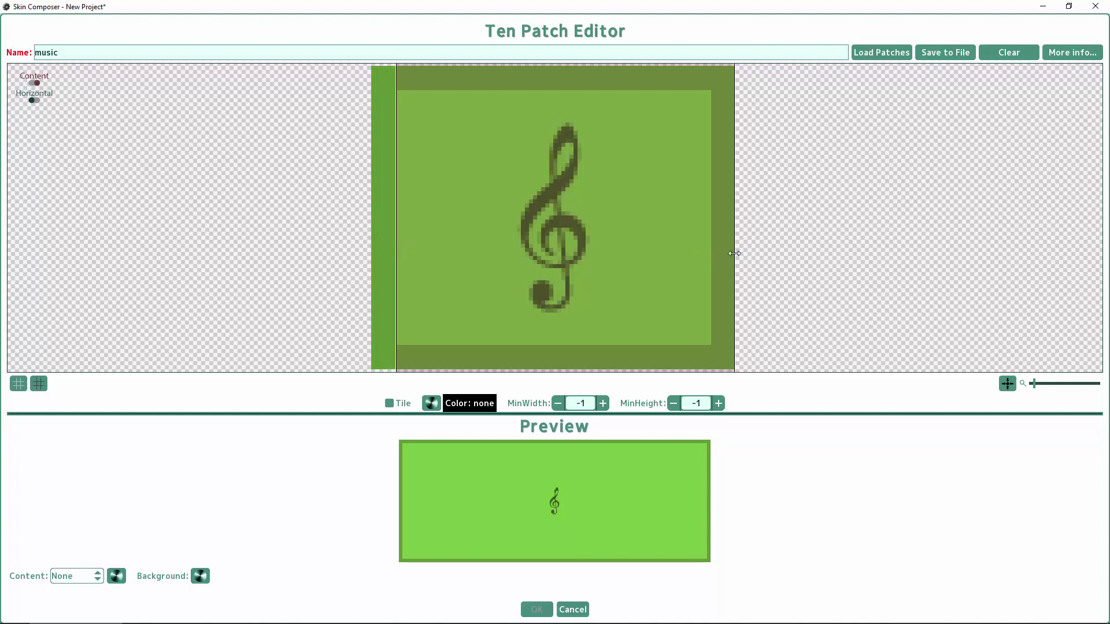
drag(735, 253, 710, 255)
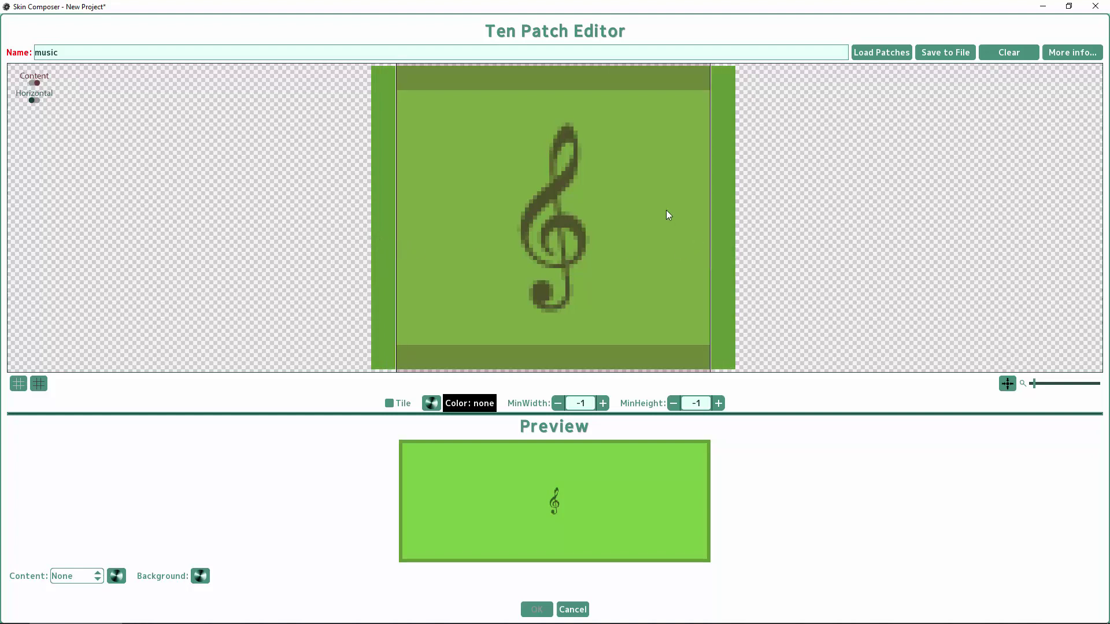
right_click(573, 88)
drag(573, 68, 574, 89)
drag(601, 370, 608, 344)
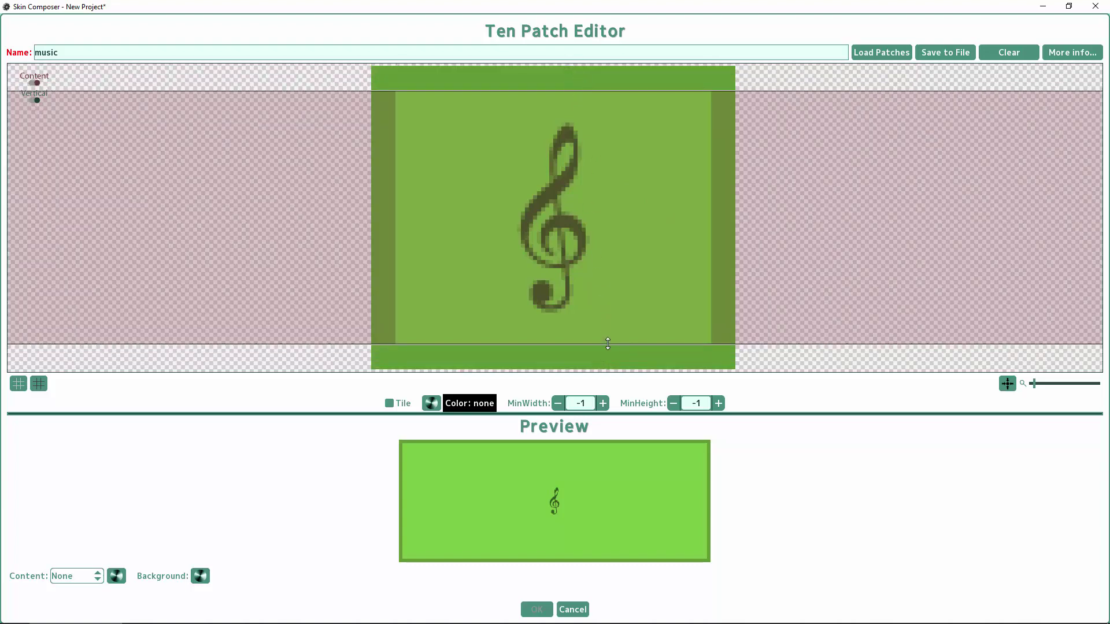
Step: Set the preview content to Color using a new pure red colour named 'red' (255, 0, 0, 255)
click(72, 577)
click(83, 550)
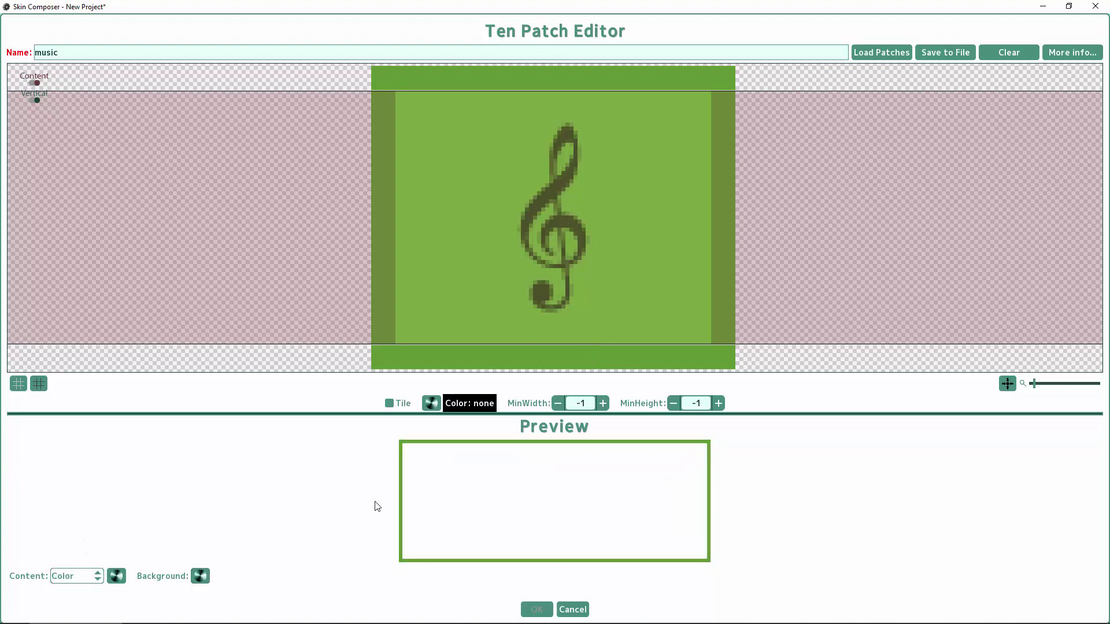
click(117, 575)
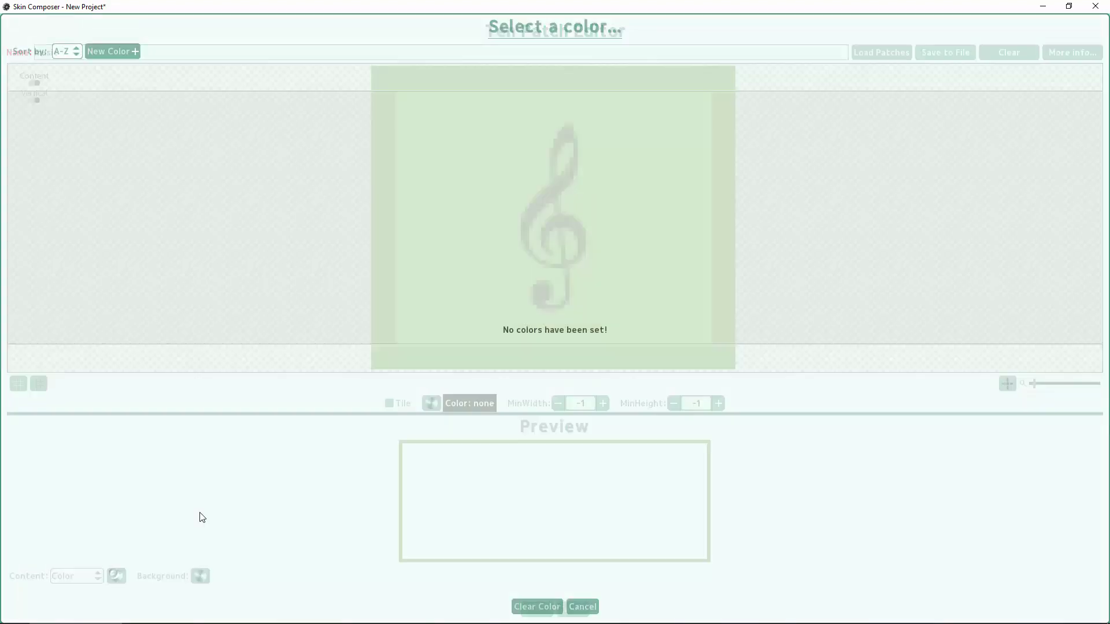
click(116, 54)
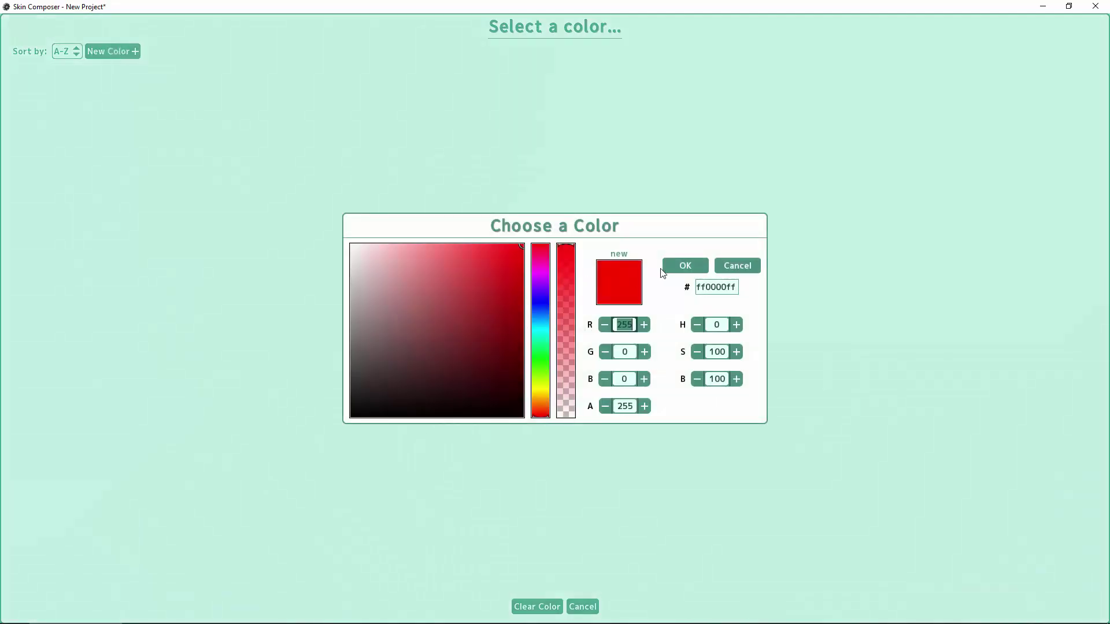
click(677, 264)
text(red)
click(537, 370)
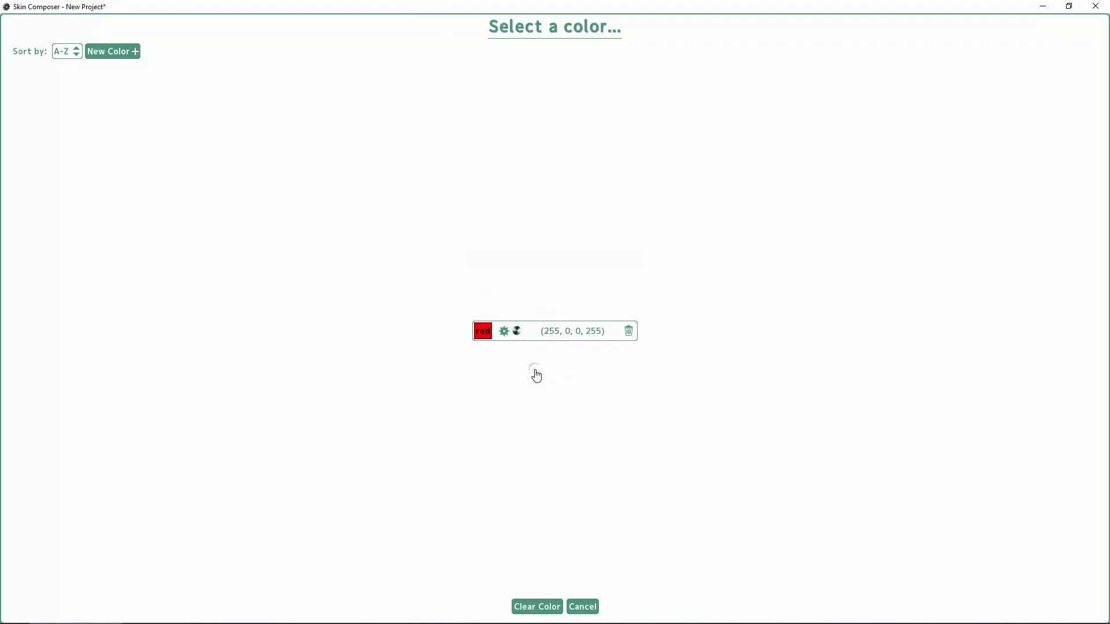
click(577, 341)
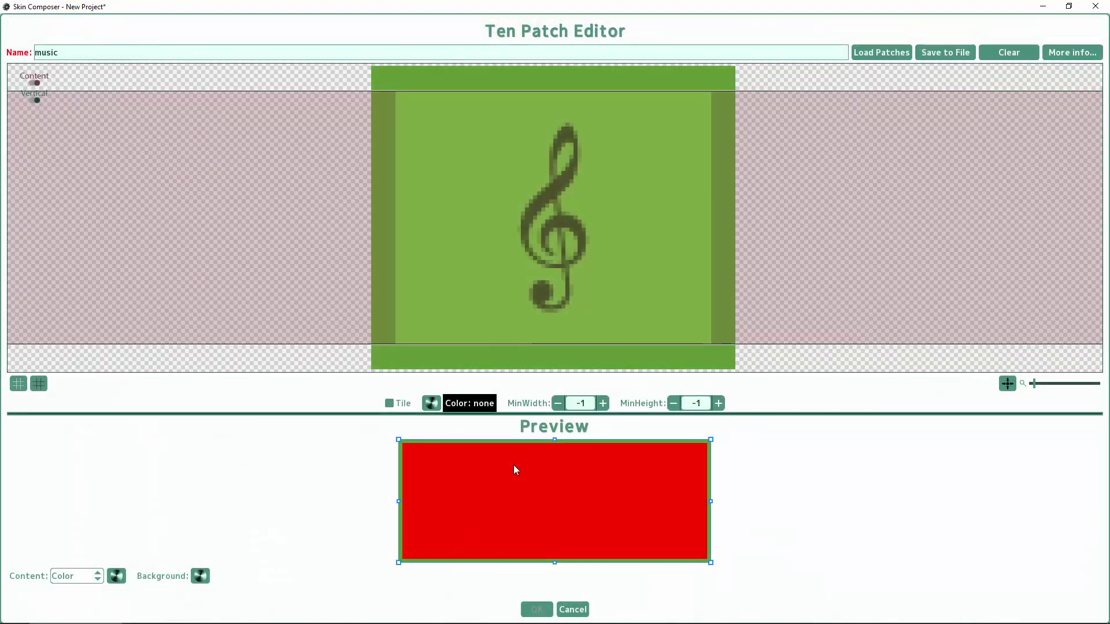
Step: Nudge the content area's top, bottom, left and right edges slightly inward and resize the preview
drag(576, 92, 575, 99)
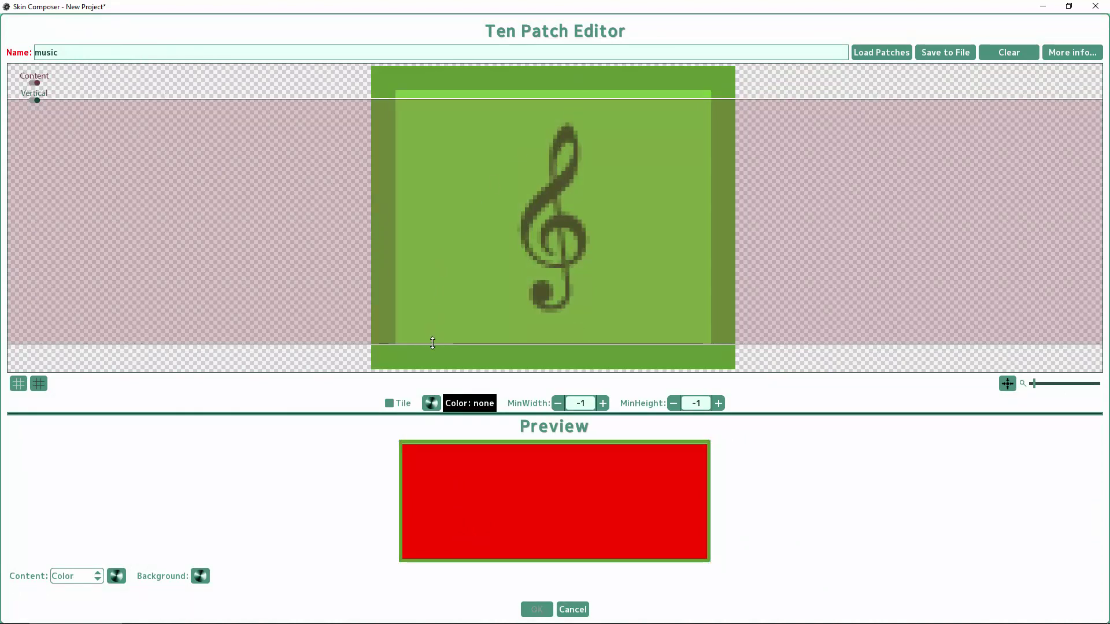
drag(435, 345, 434, 337)
right_click(460, 301)
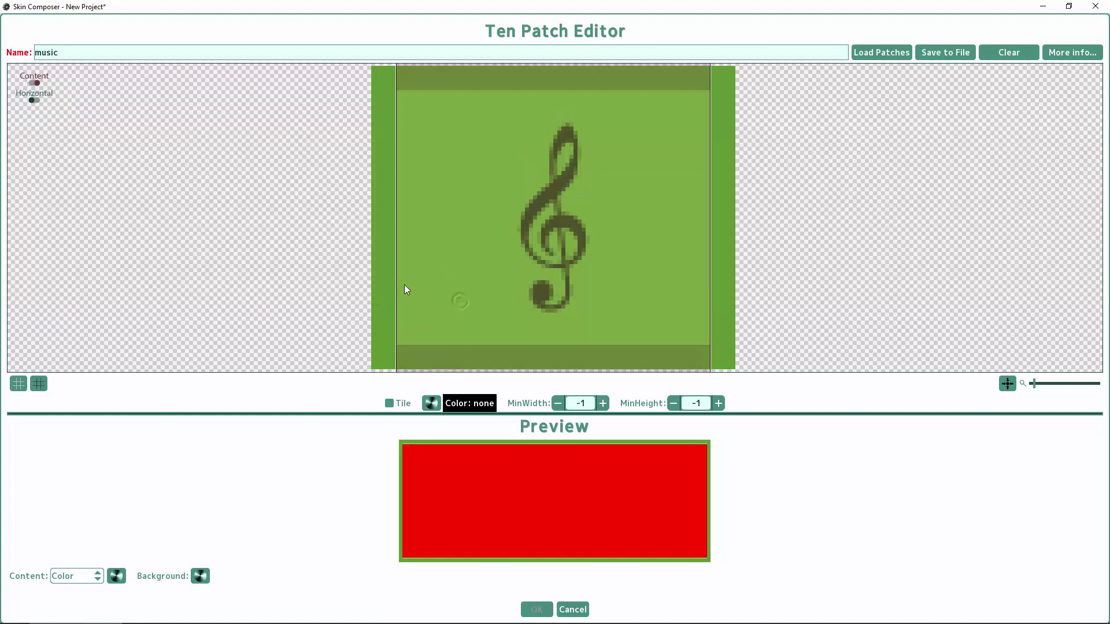
drag(399, 268, 407, 268)
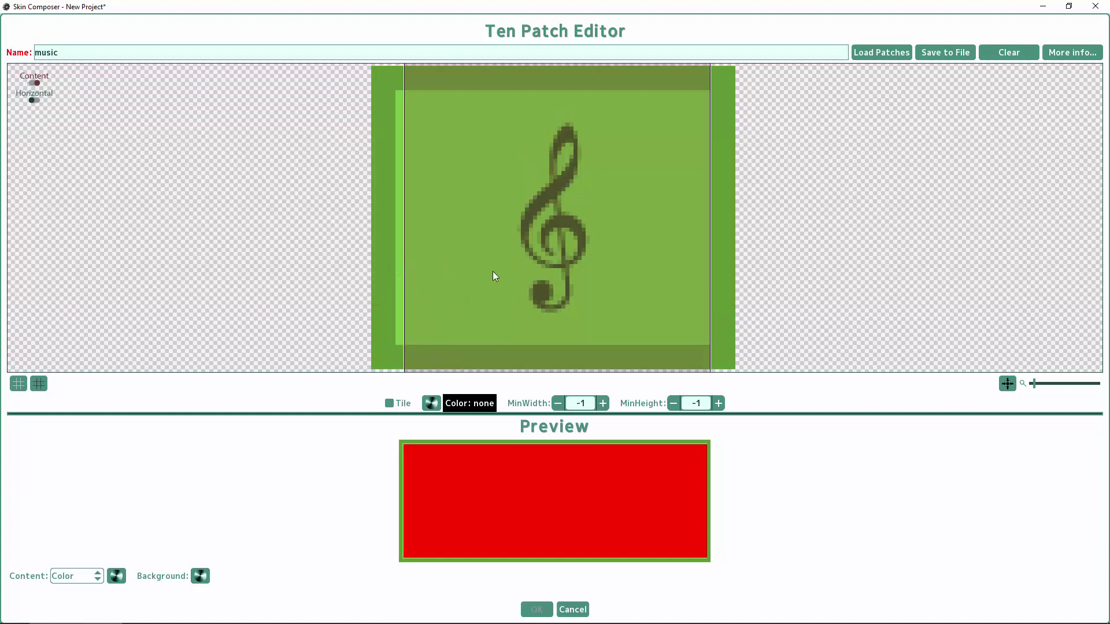
drag(710, 253, 706, 252)
mouse_move(714, 517)
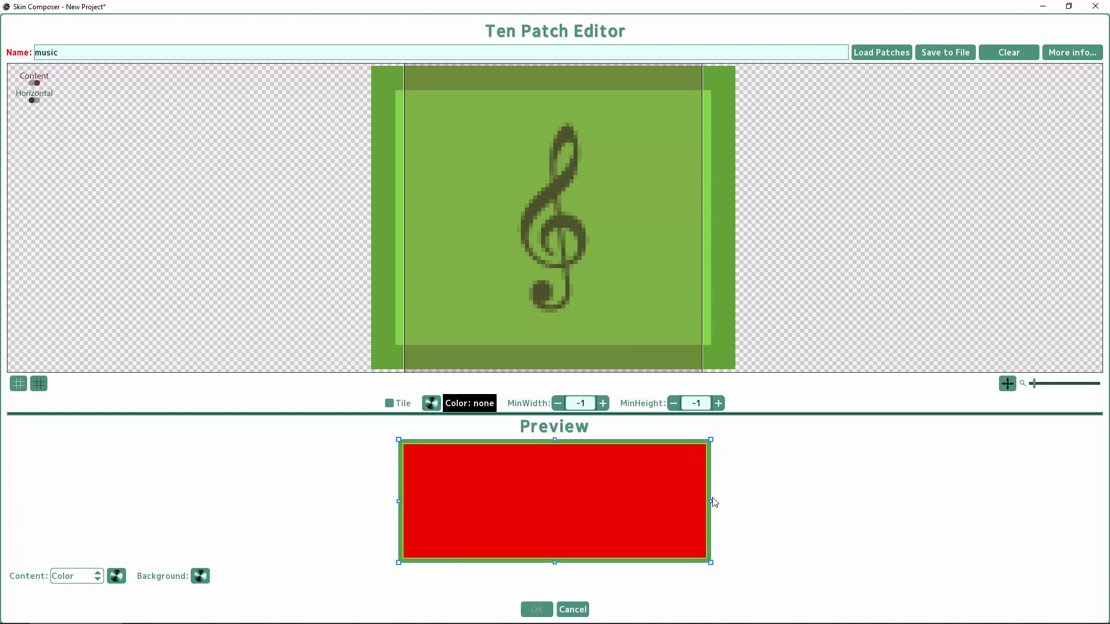
drag(713, 501, 707, 501)
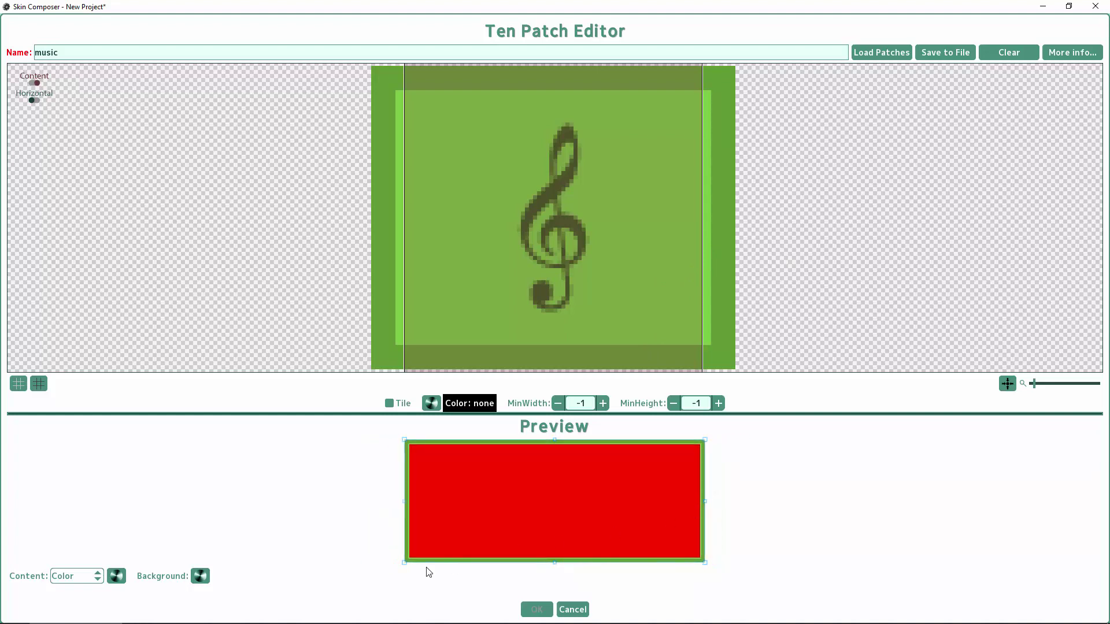
Step: Show the text 'This is a test!' as preview content in a shrunken preview box
click(94, 578)
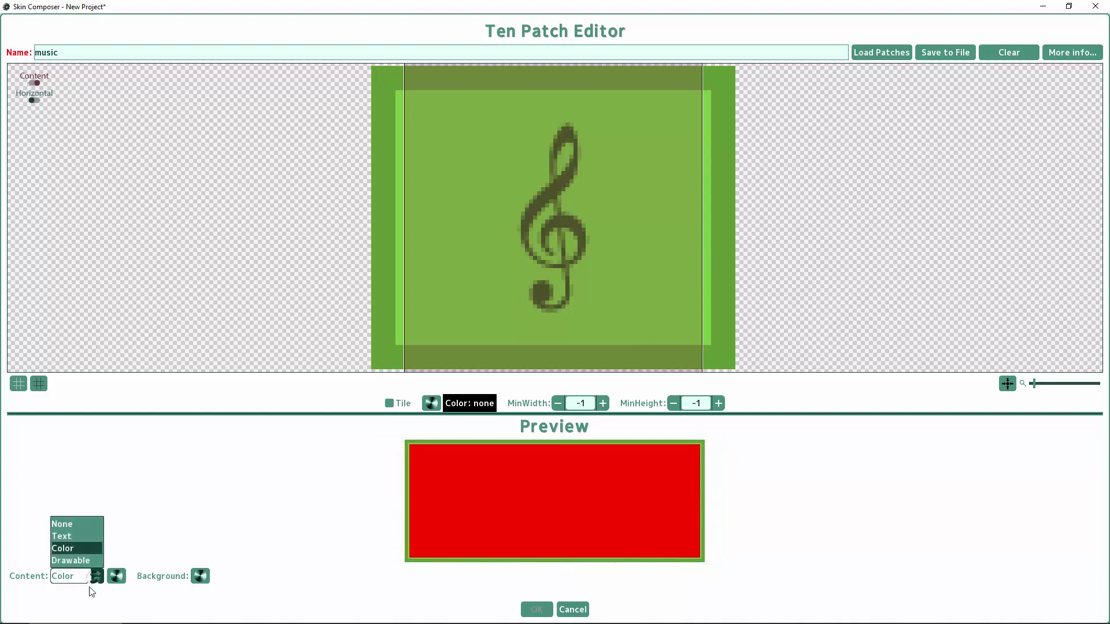
click(74, 543)
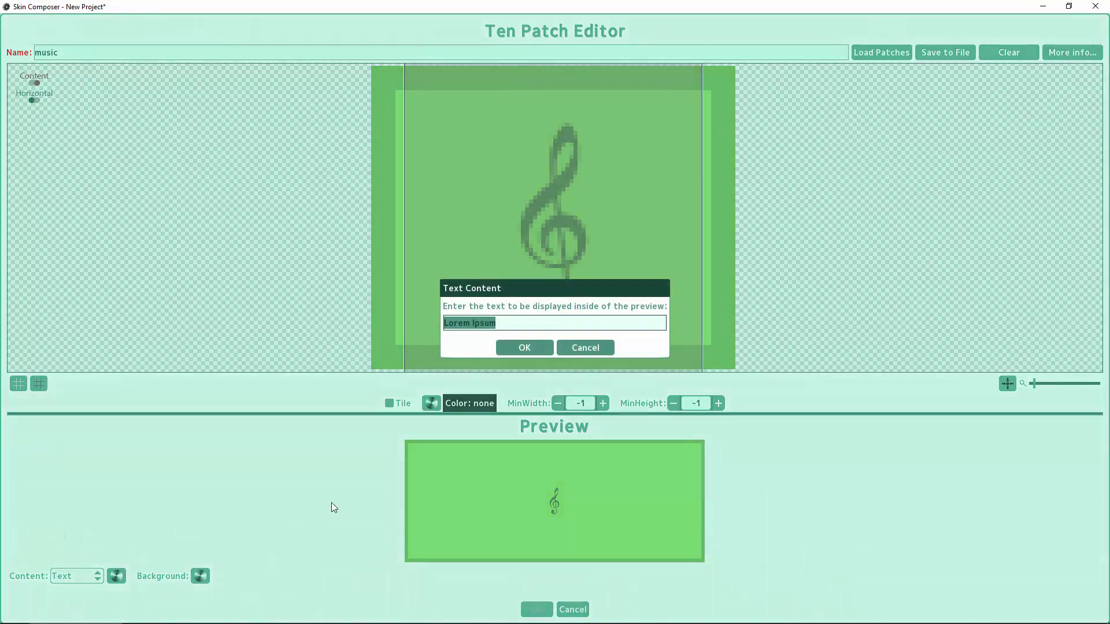
text(This is a test!)
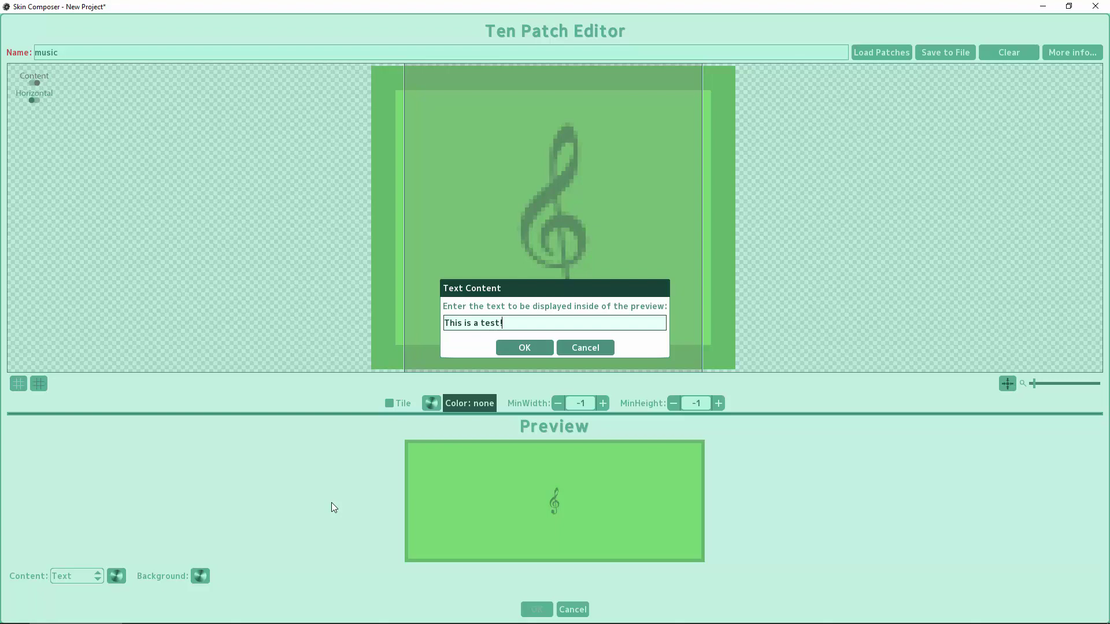
key(Return)
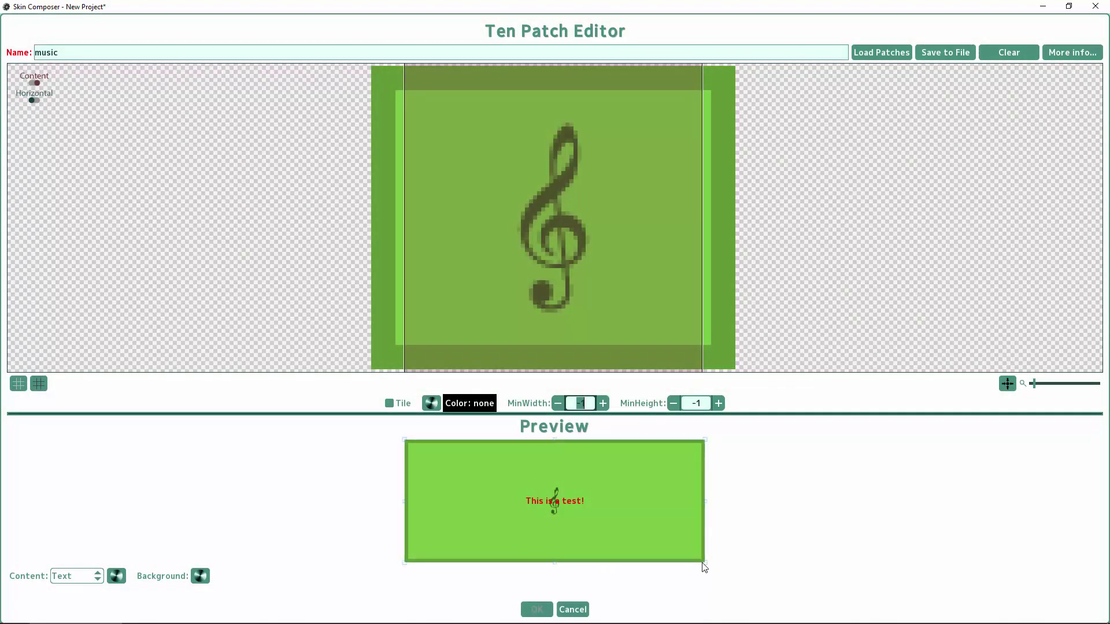
drag(703, 562, 573, 519)
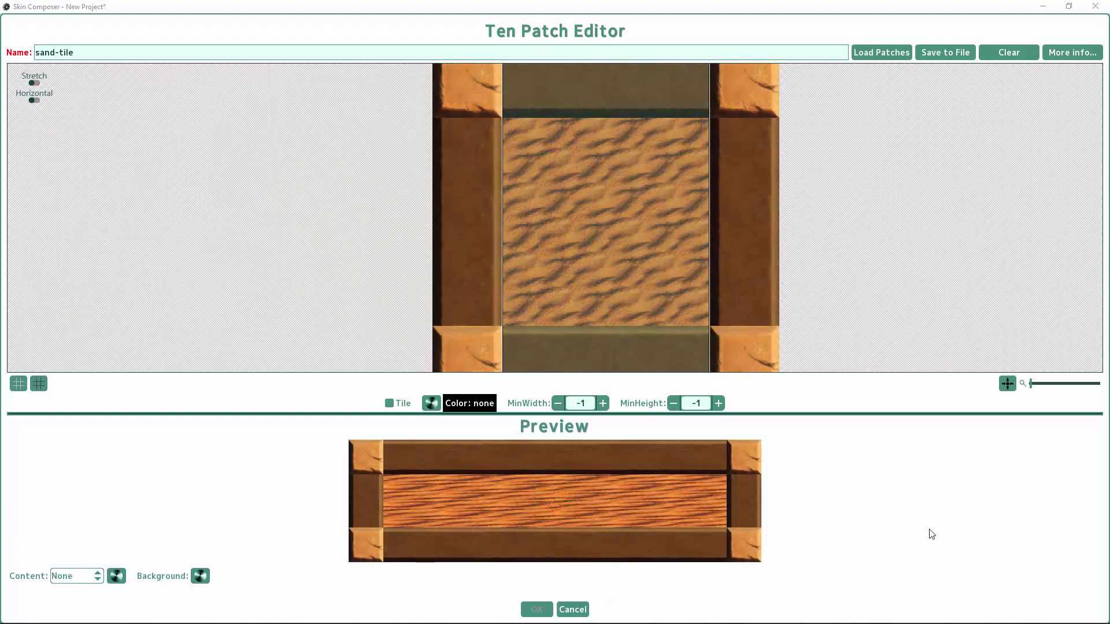
Step: Widen the sand-tile preview and switch the centre texture to tiling instead of stretching
click(760, 503)
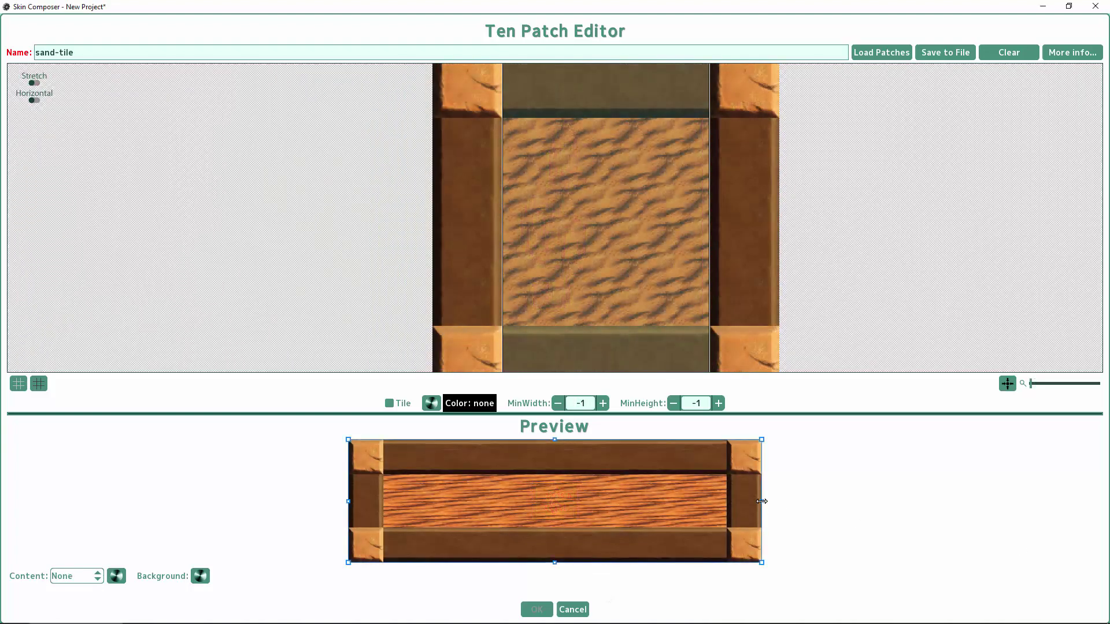
drag(763, 502, 662, 502)
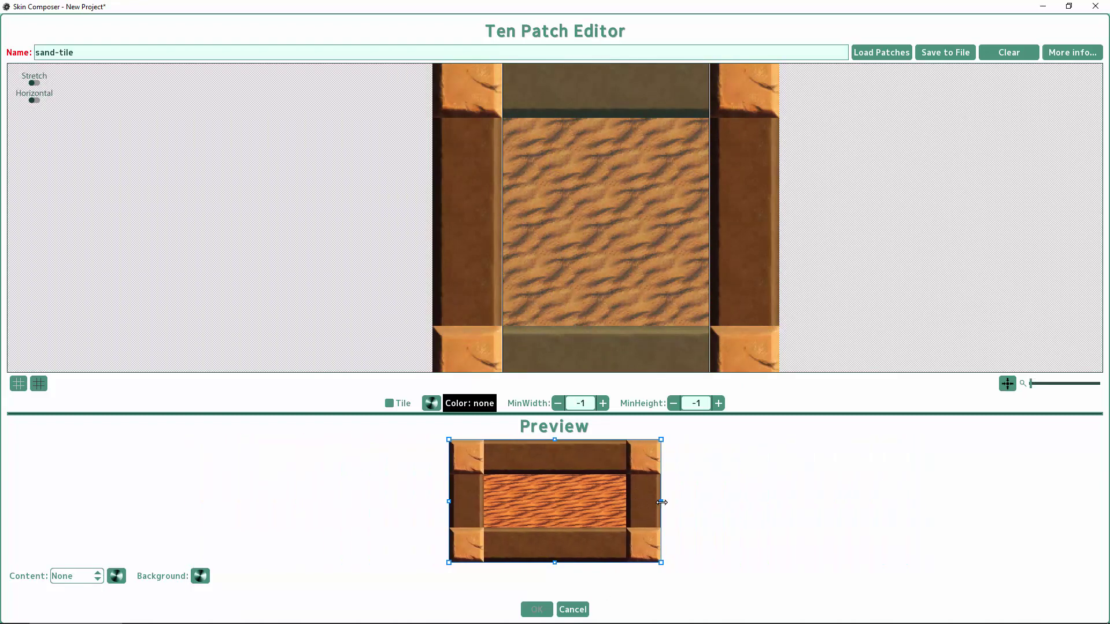
click(392, 406)
click(663, 502)
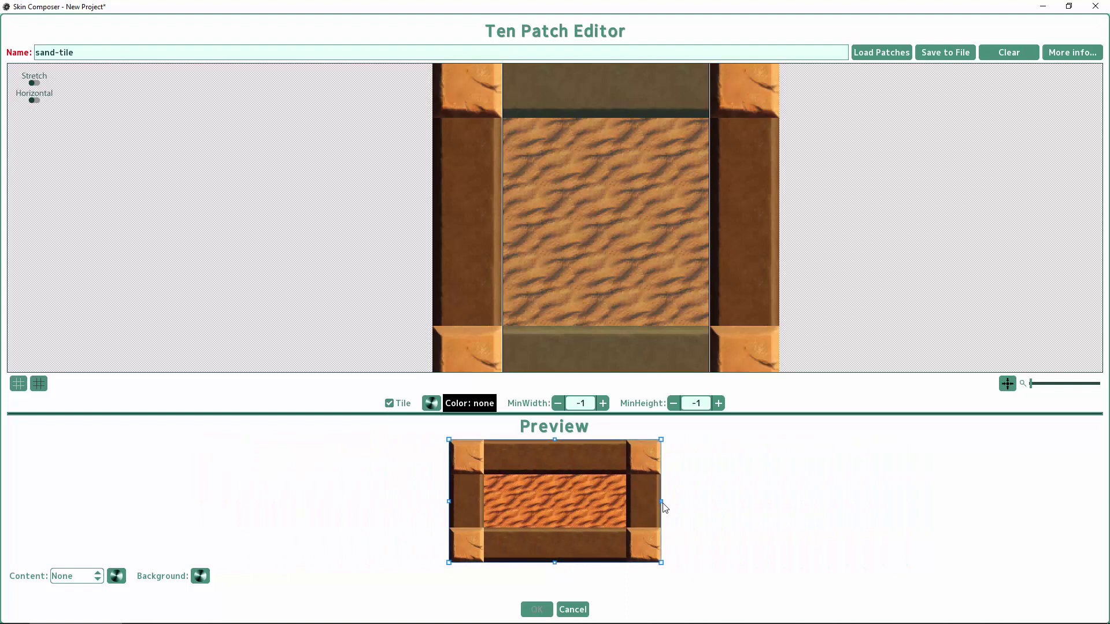
mouse_move(664, 501)
mouse_down()
mouse_move(887, 498)
mouse_move(651, 513)
mouse_up()
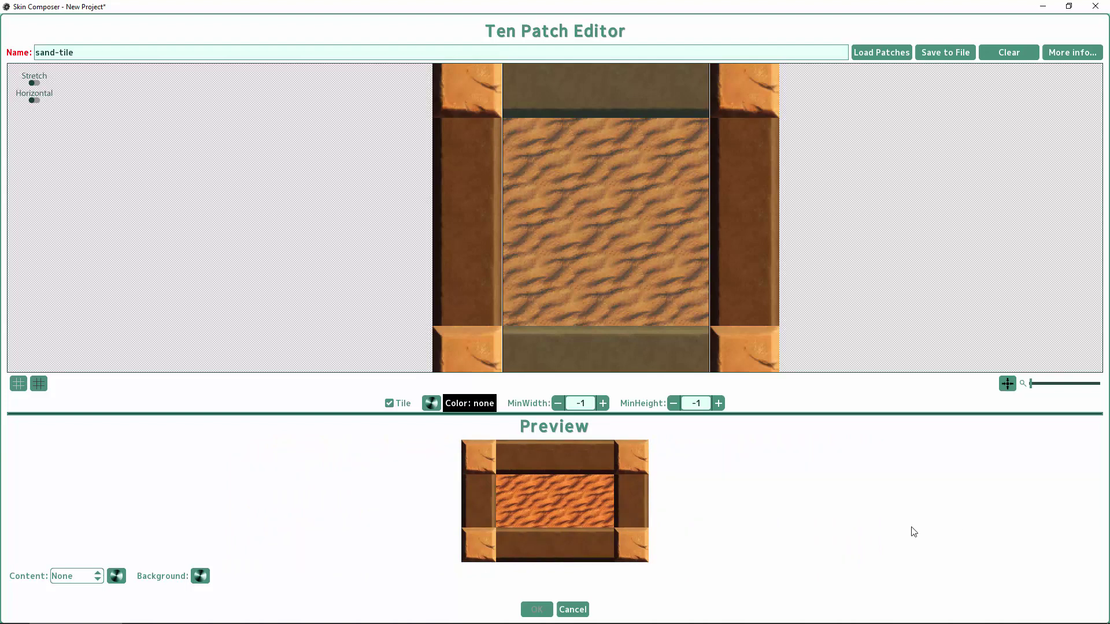
Step: Tint the sand-tile patch red, stretch the preview wider, then clear the tint colour
click(432, 403)
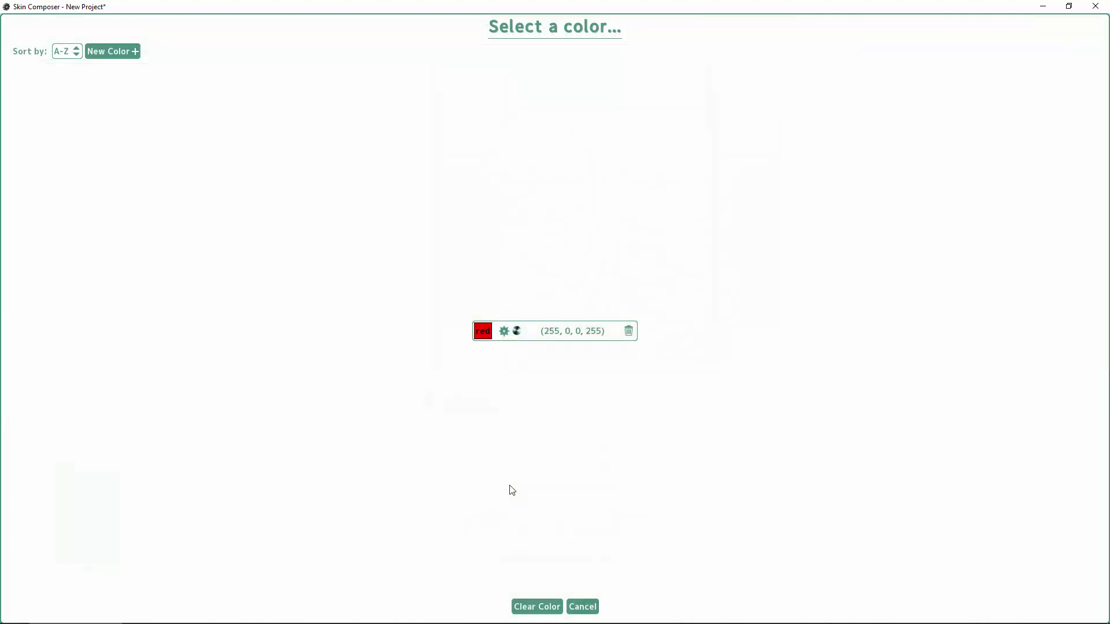
click(584, 339)
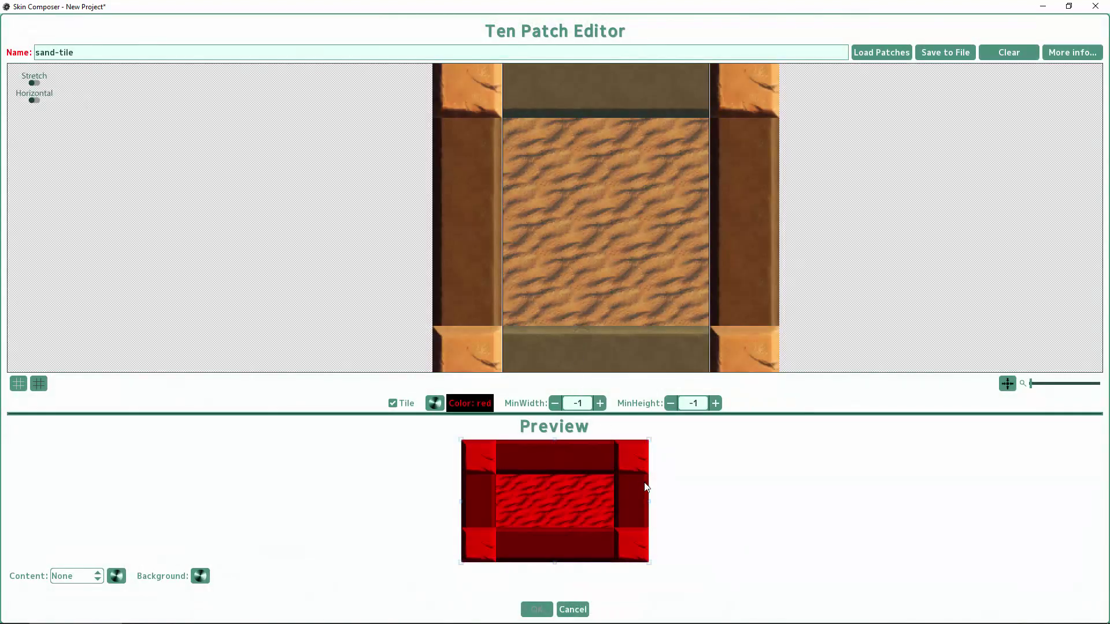
drag(656, 499, 688, 516)
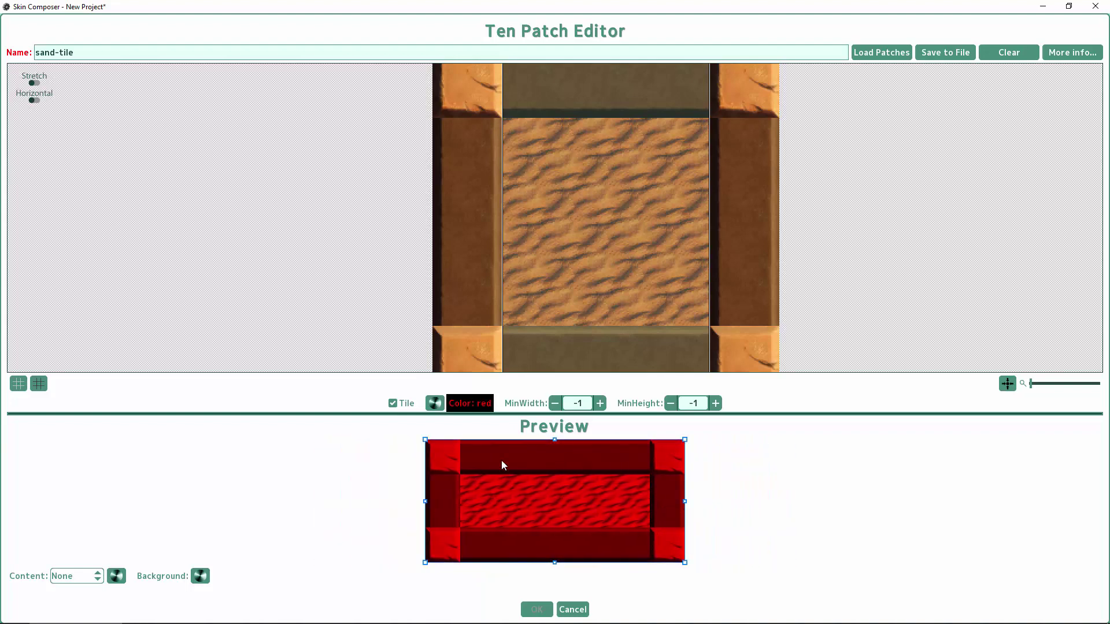
click(433, 404)
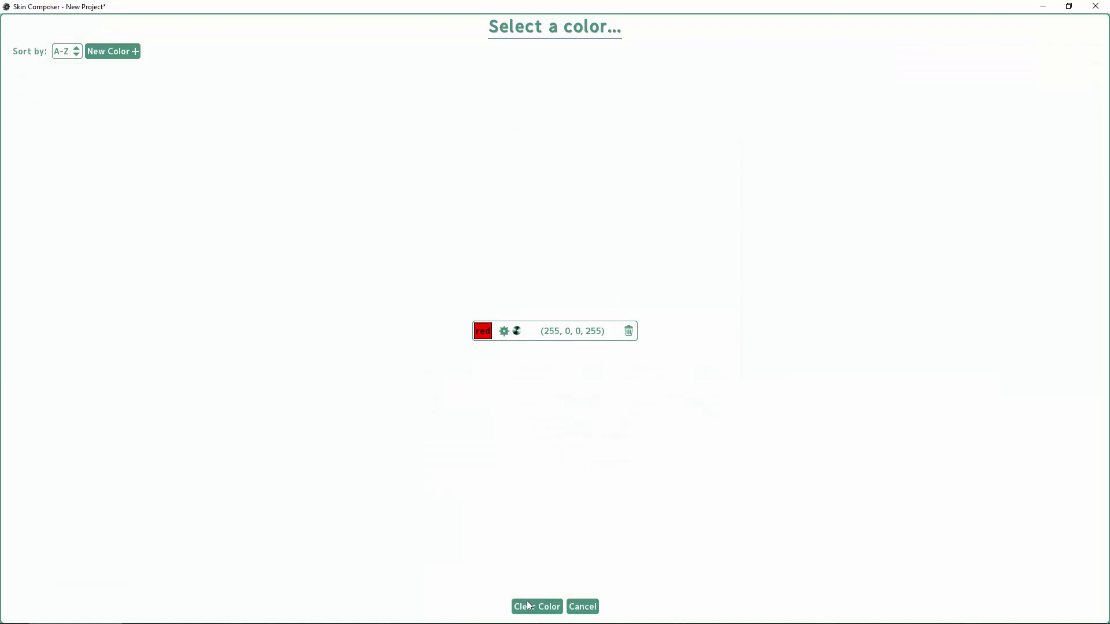
click(529, 607)
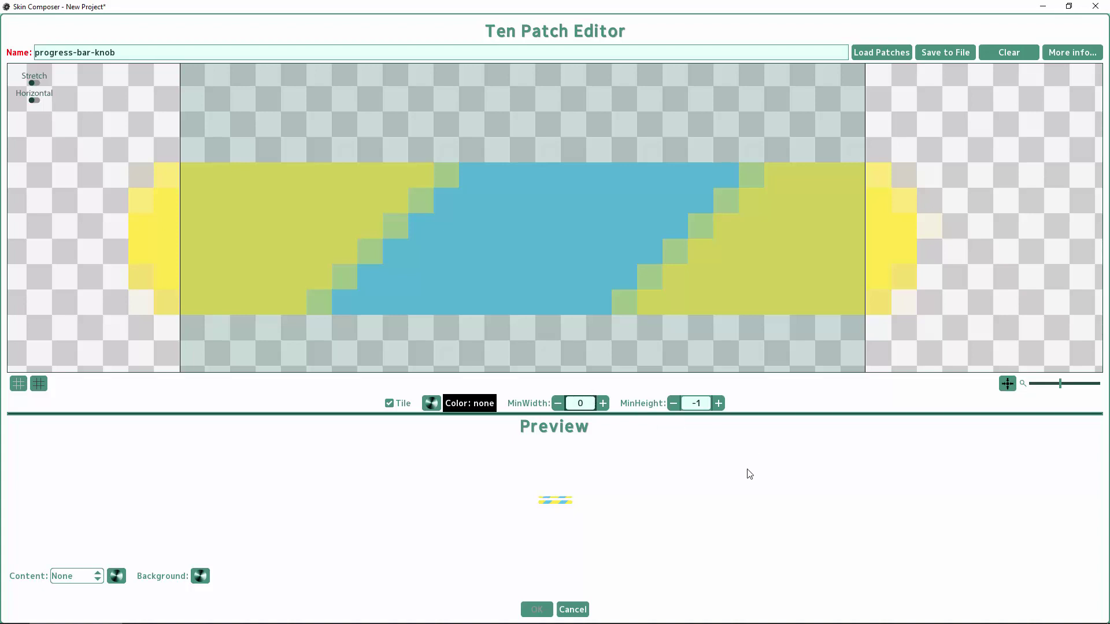
Step: Check the progress-bar-knob ten patch's MinHeight field
click(698, 403)
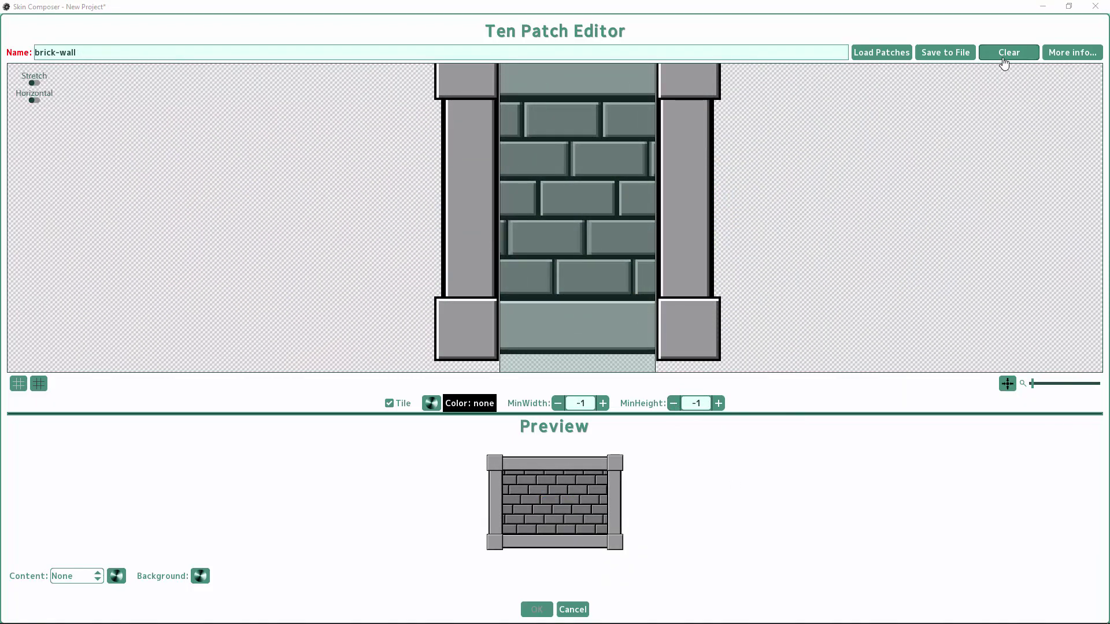
Step: Clear brick-wall's patch regions, save it to the Desktop as 'test export', then start Load Patches
click(1004, 55)
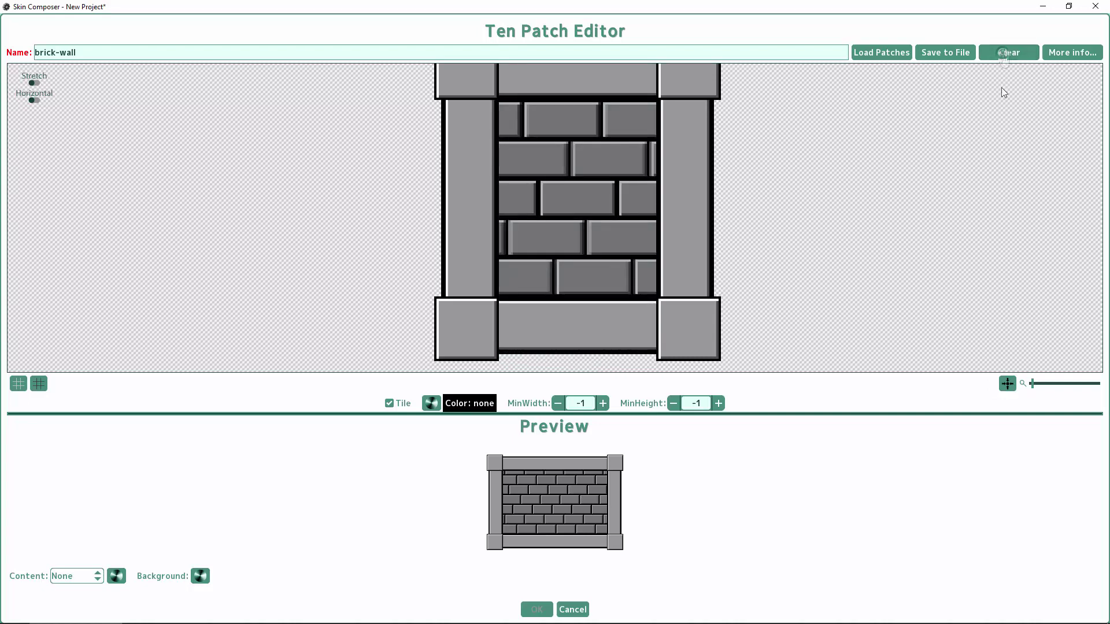
click(942, 52)
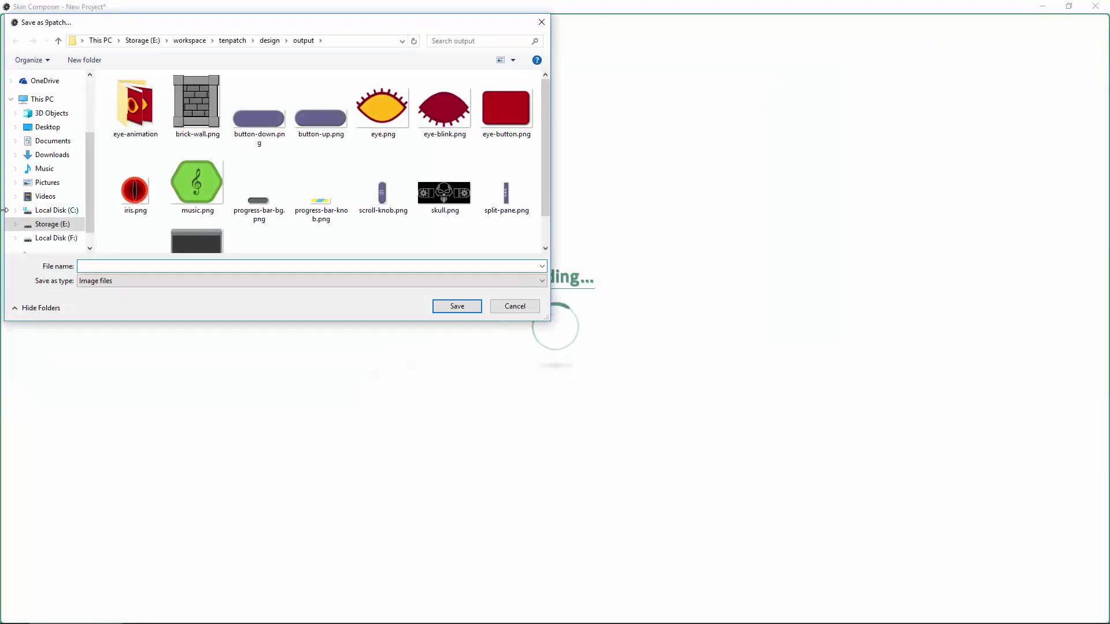
click(48, 126)
click(189, 266)
text(test export)
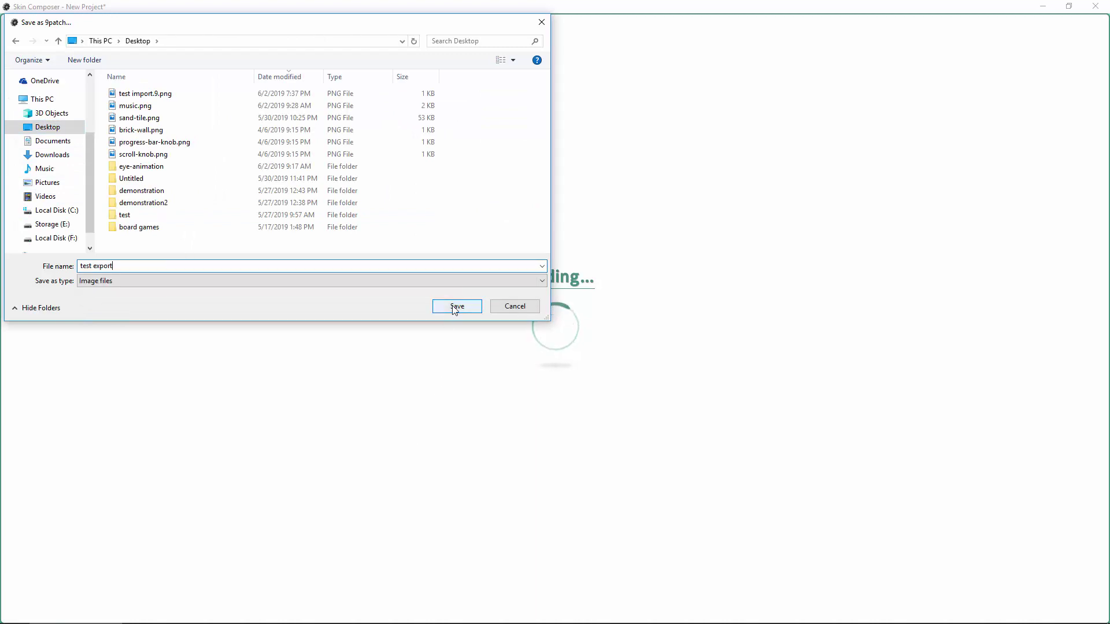
click(457, 308)
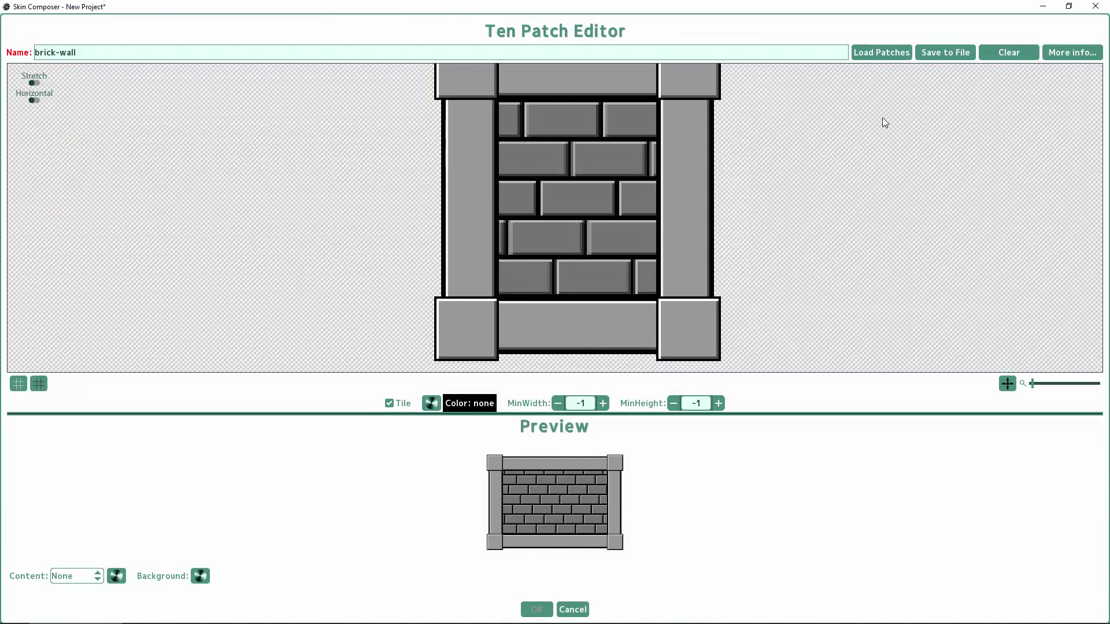
click(878, 58)
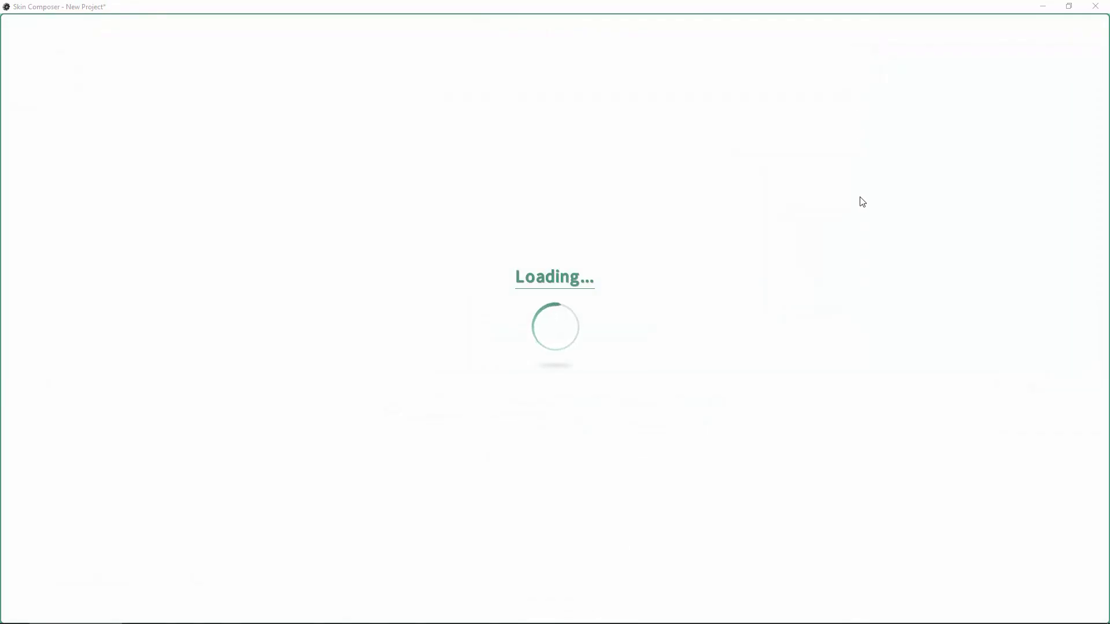
Step: Load patches from Desktop 'test import.9.png' and save the drawable as 'brick-wall-ten'
click(38, 145)
click(157, 107)
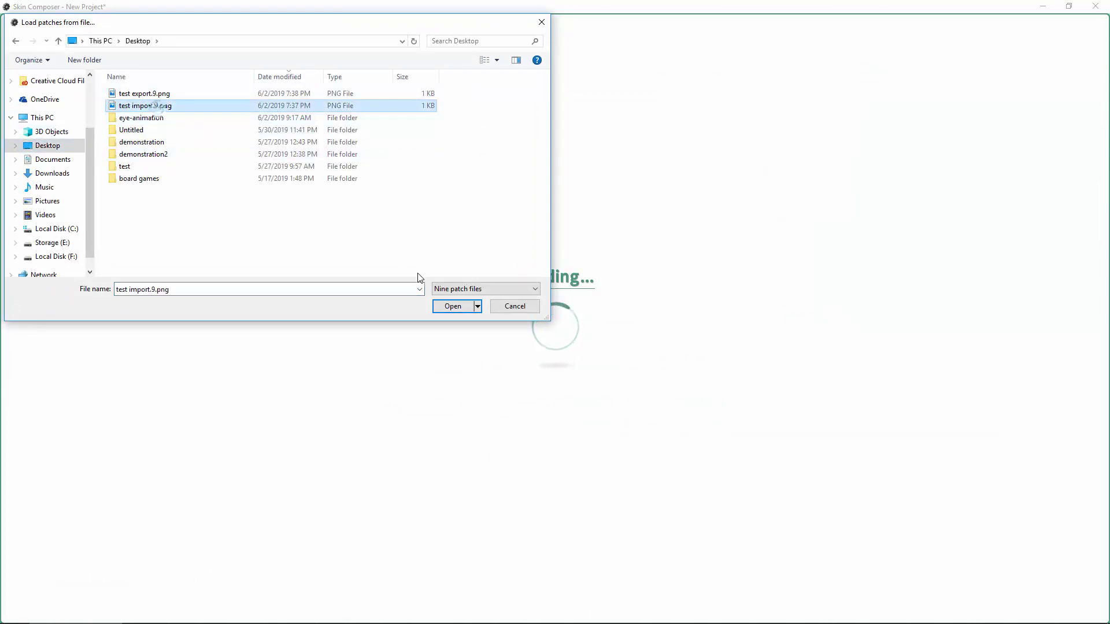
click(451, 307)
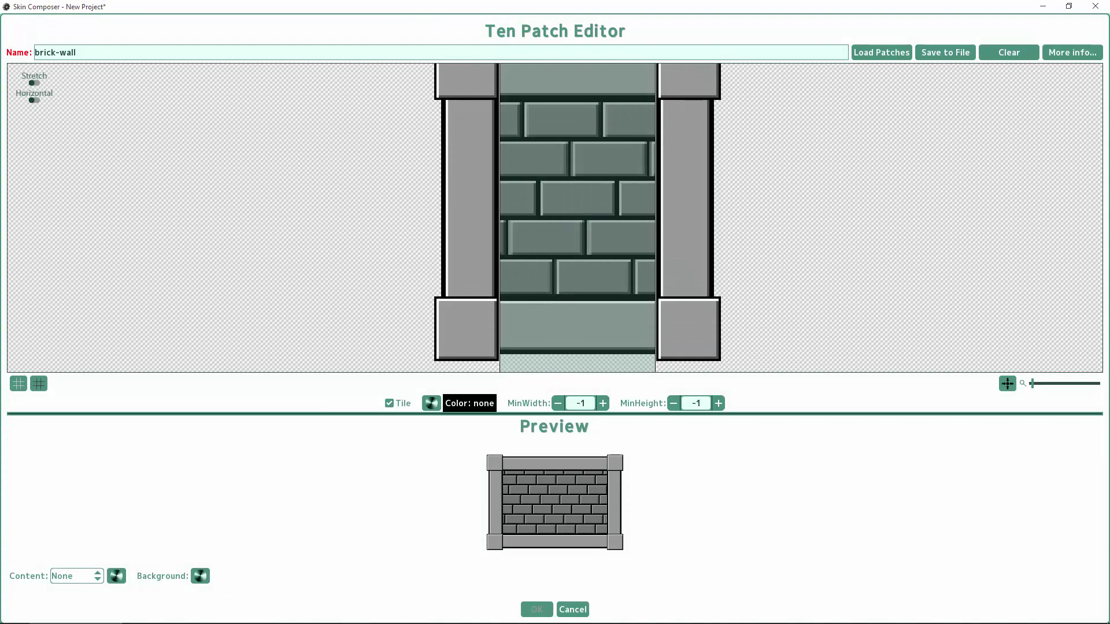
click(119, 53)
text(-ten)
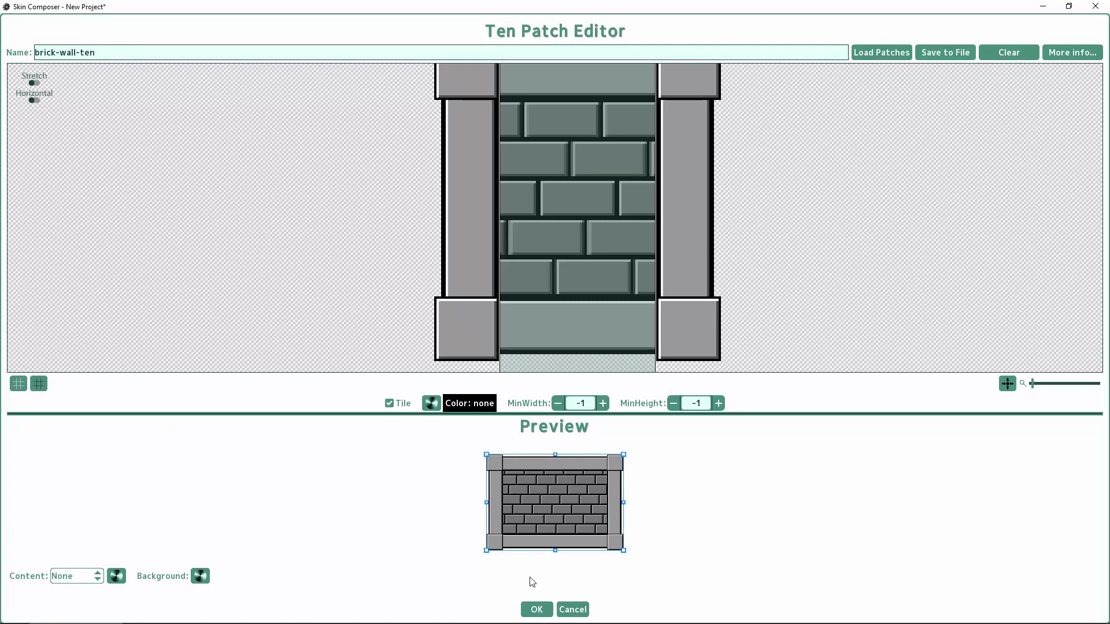
click(533, 609)
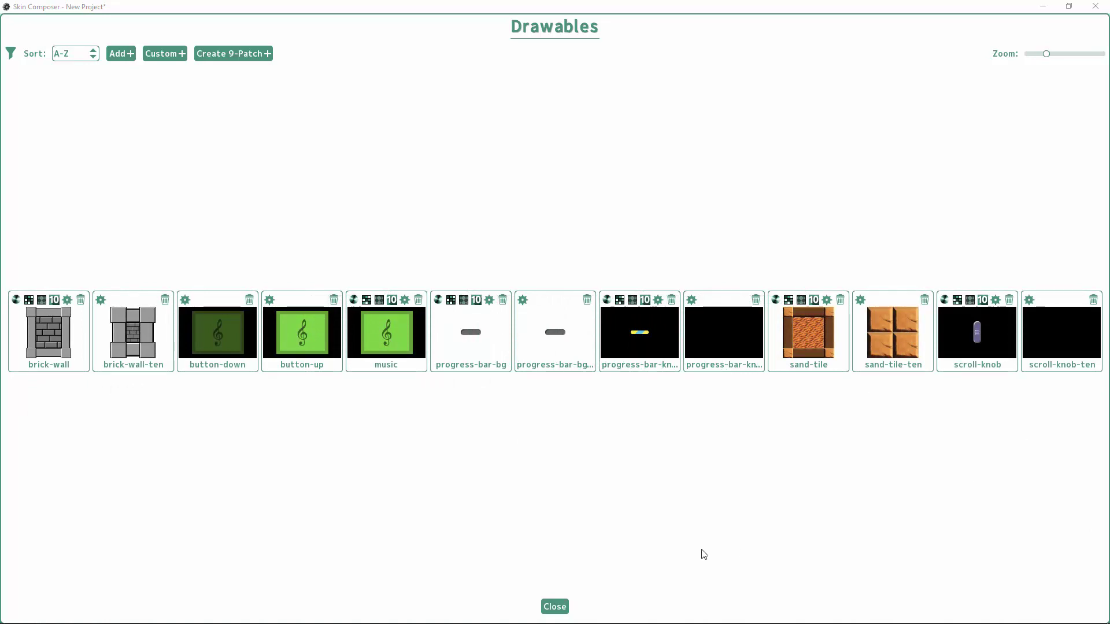
Step: Set the Button style's up drawable to button-up and down drawable to button-down
click(555, 607)
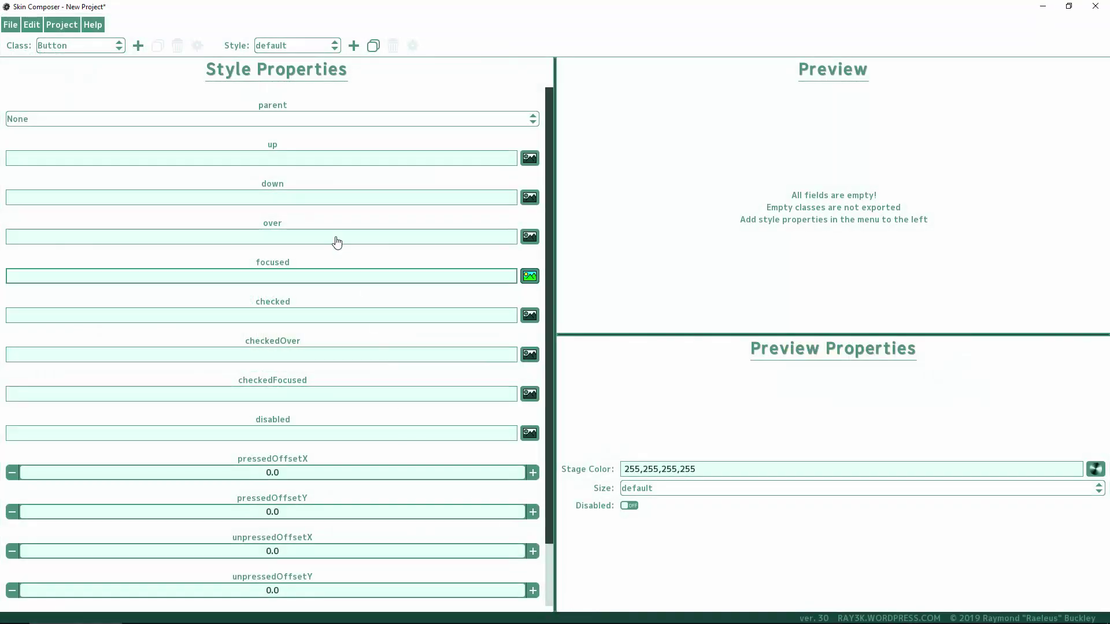
click(279, 155)
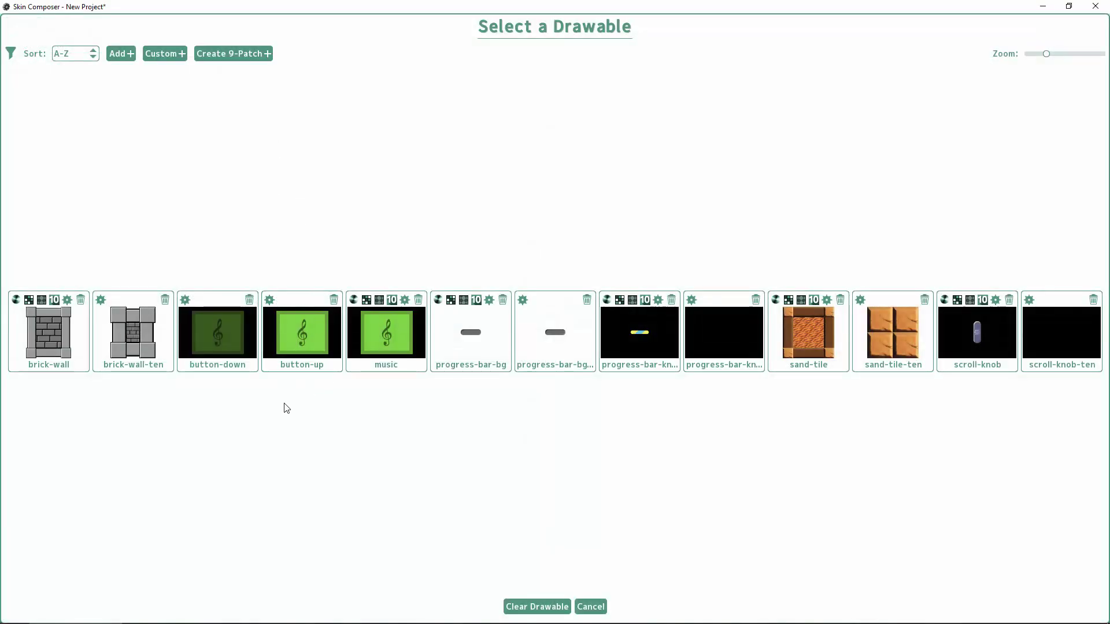
click(301, 368)
click(268, 199)
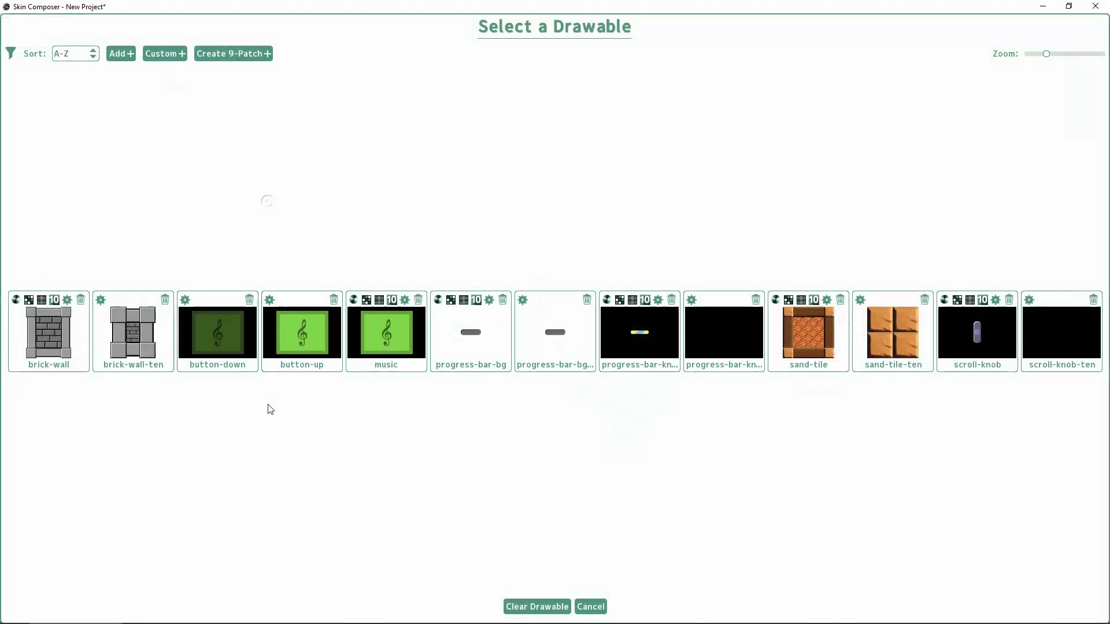
click(221, 361)
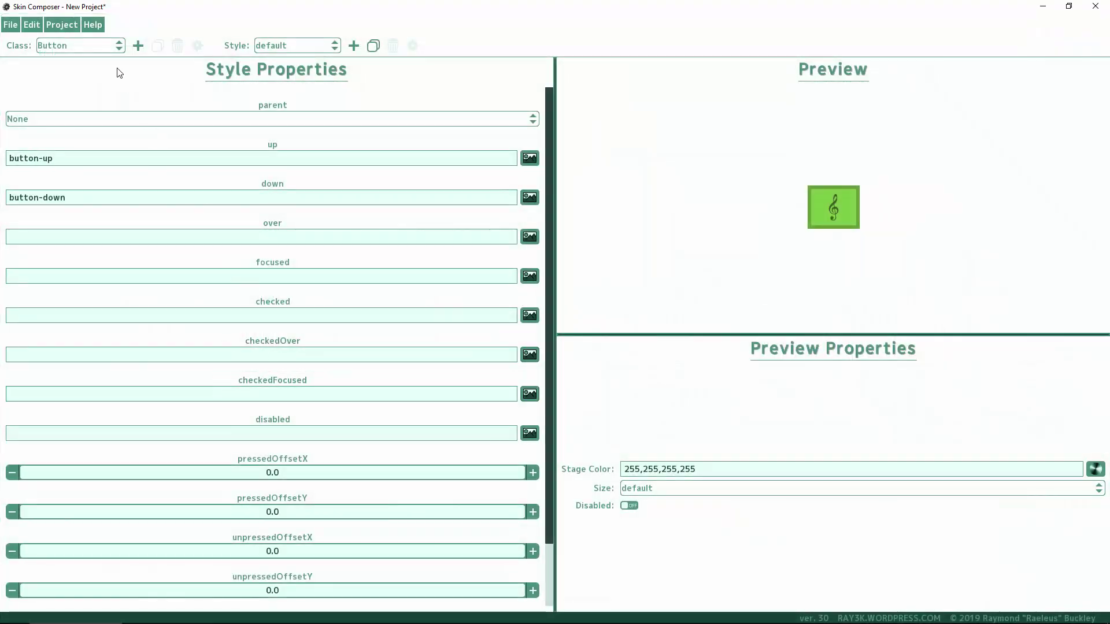
Step: Give the ProgressBar style progress-bar-bg-ten as background and progress-bar-knob-ten as knobBefore
click(94, 47)
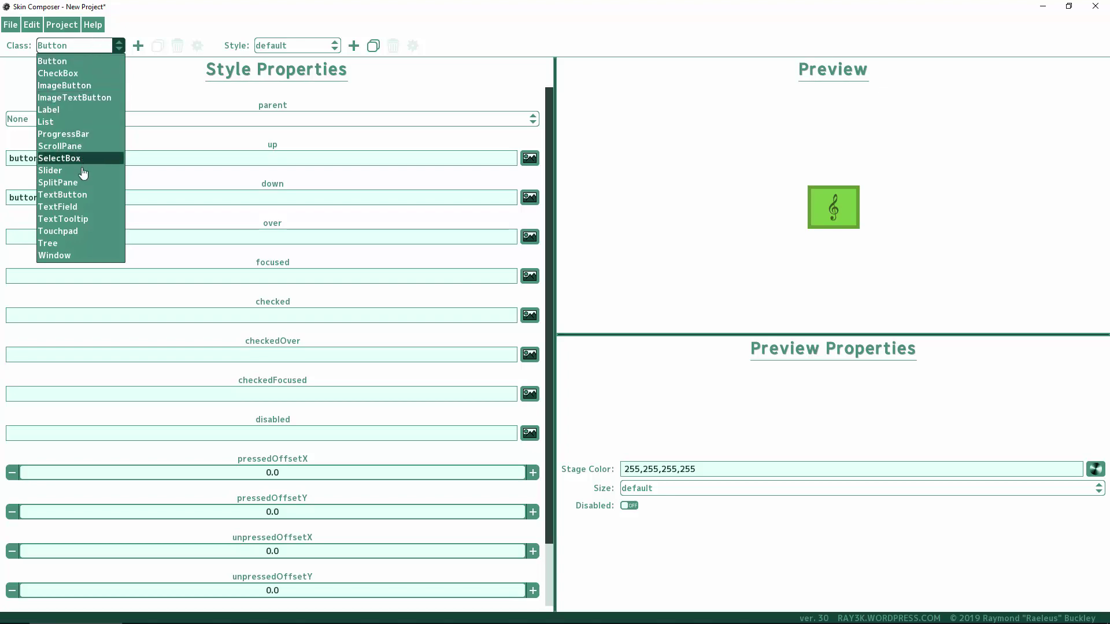
click(77, 134)
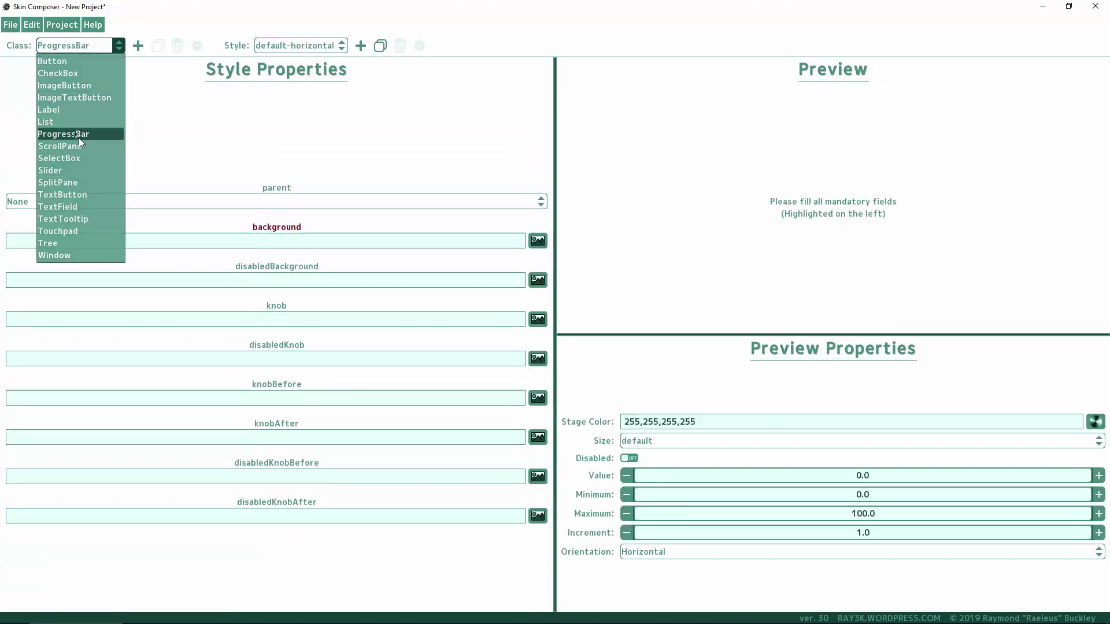
click(323, 240)
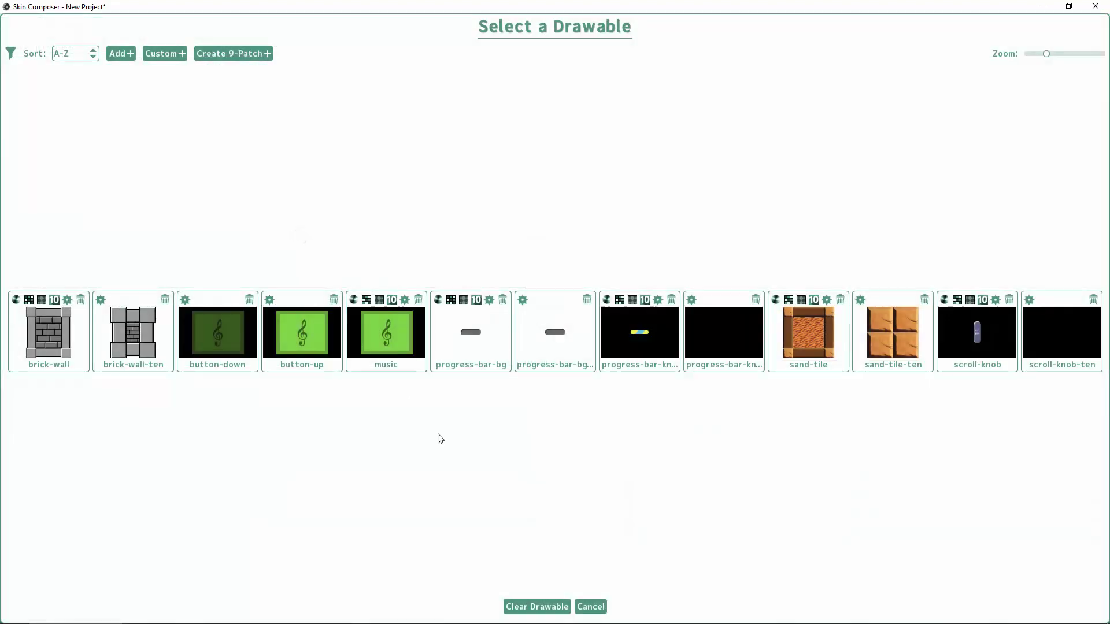
click(558, 347)
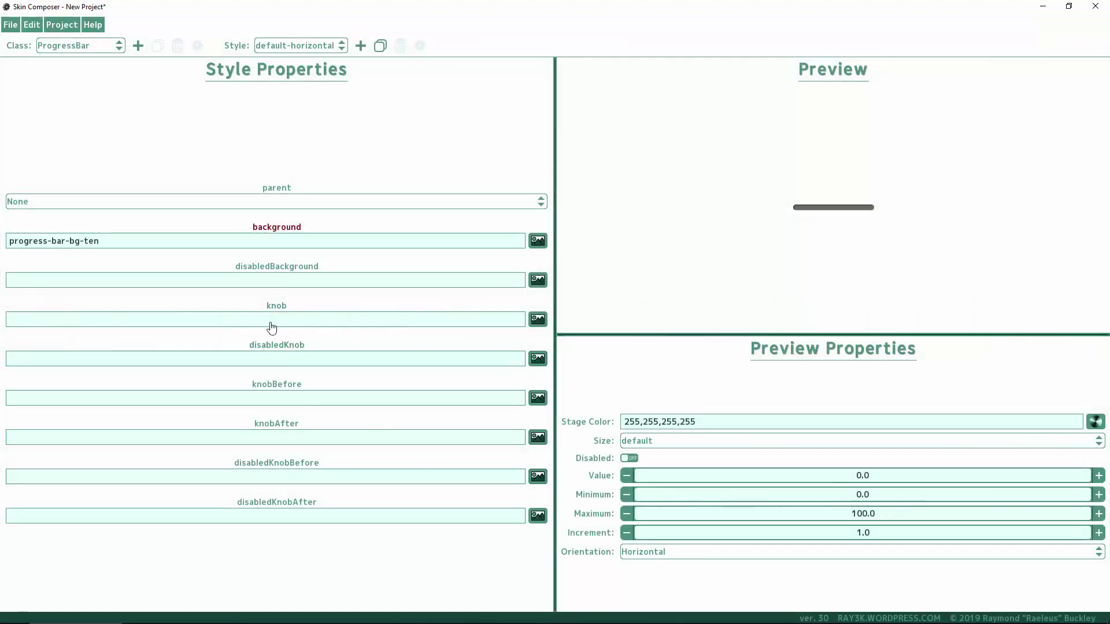
click(310, 399)
click(720, 347)
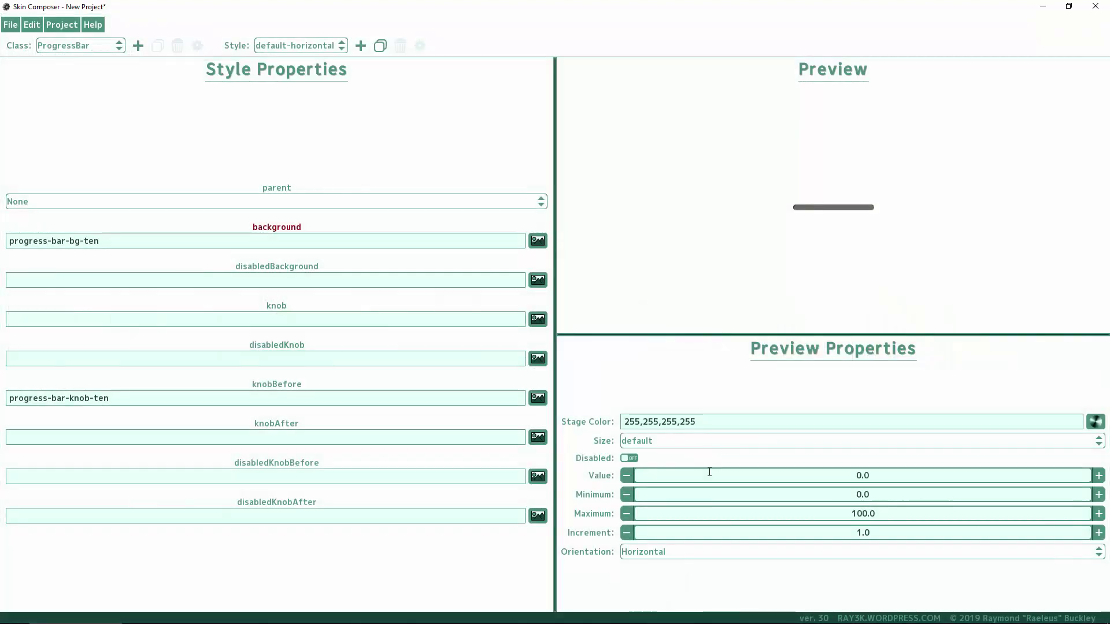
Step: Set the ProgressBar preview maximum to 10 and raise the value to fill the bar
click(865, 515)
key(BackSpace)
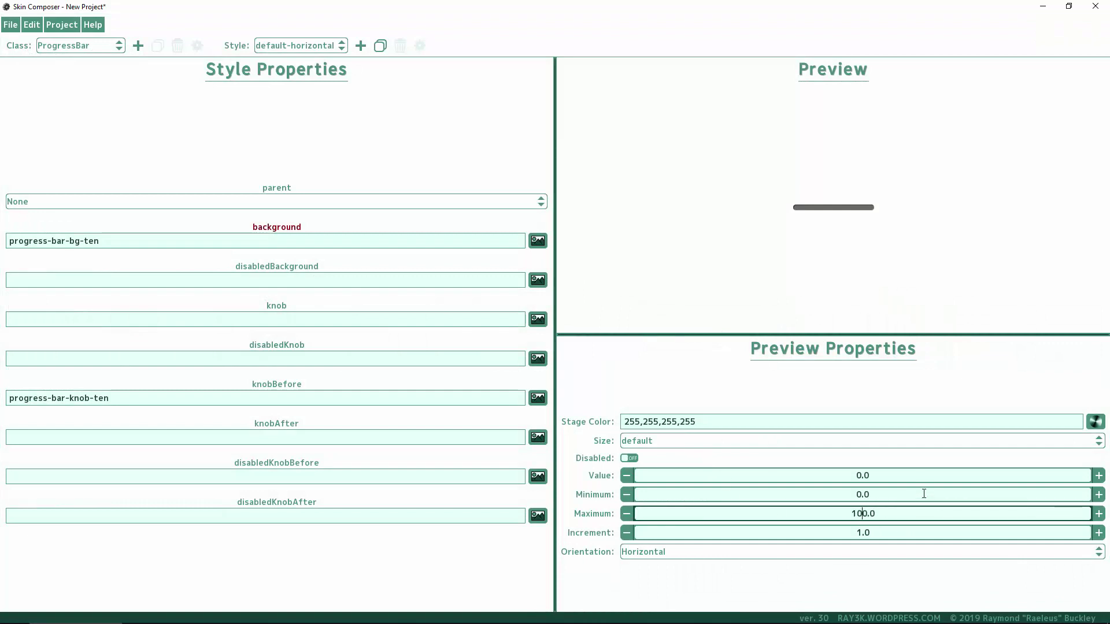
click(1098, 475)
click(1098, 475)
click(1099, 475)
click(1099, 476)
click(1098, 475)
click(1099, 475)
click(1099, 475)
click(1098, 475)
click(1099, 475)
click(1098, 476)
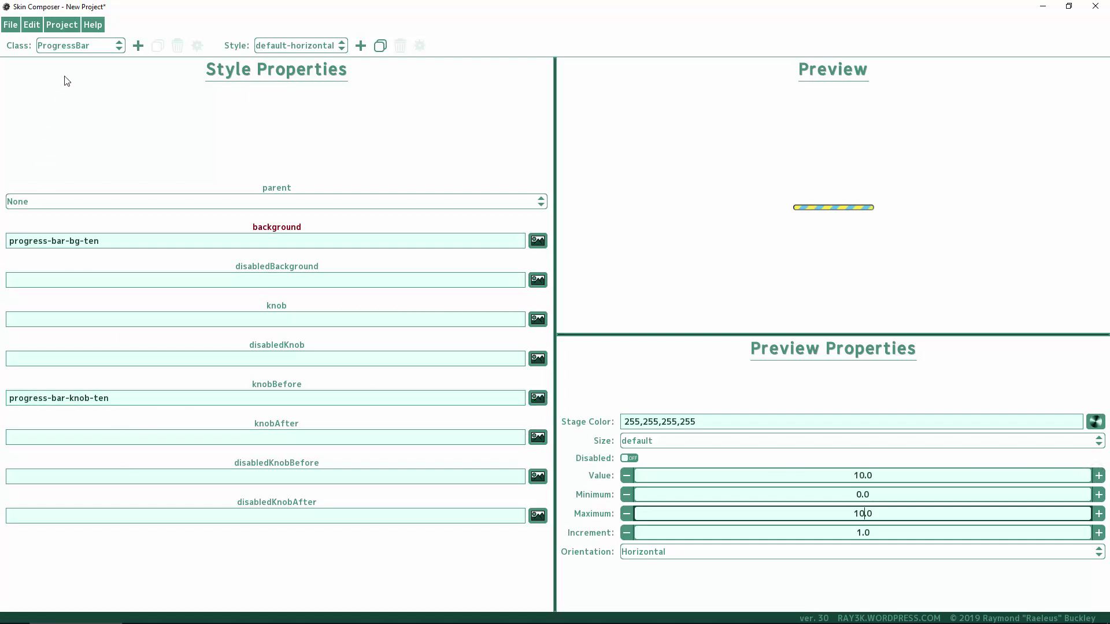
Step: Set the ScrollPane style's vScrollKnob to scroll-knob-ten and scroll the preview text
click(68, 47)
click(70, 147)
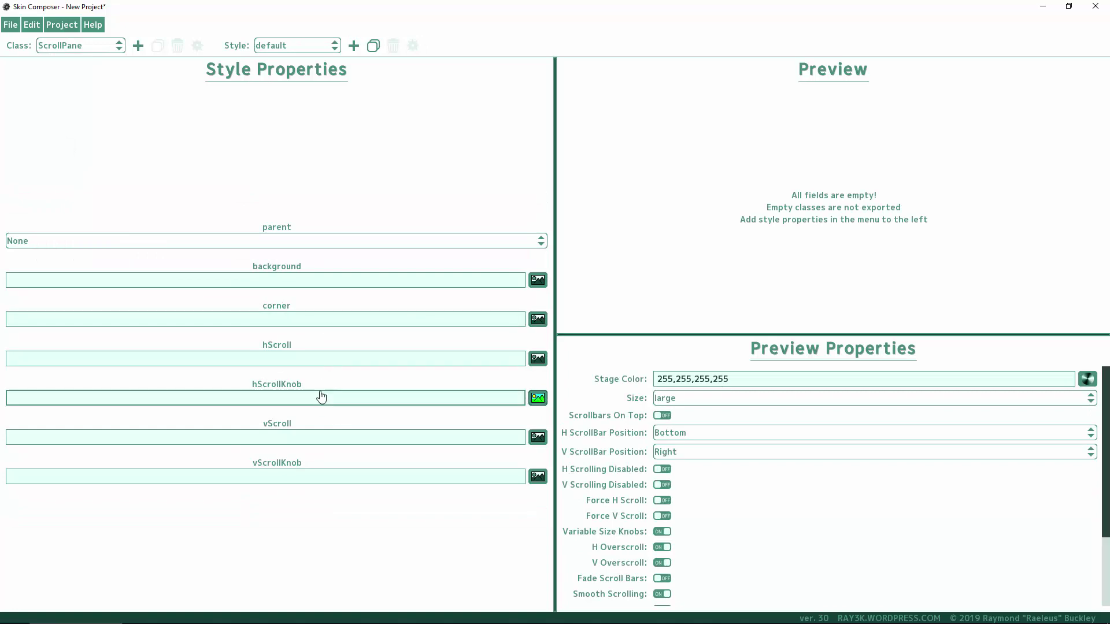
click(304, 480)
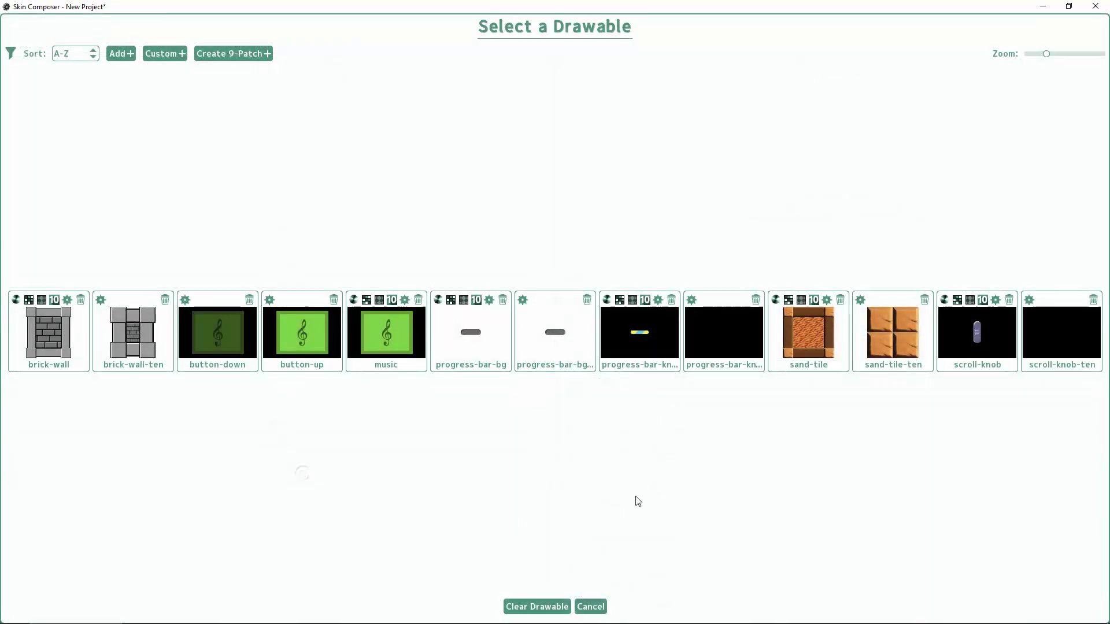
click(1055, 338)
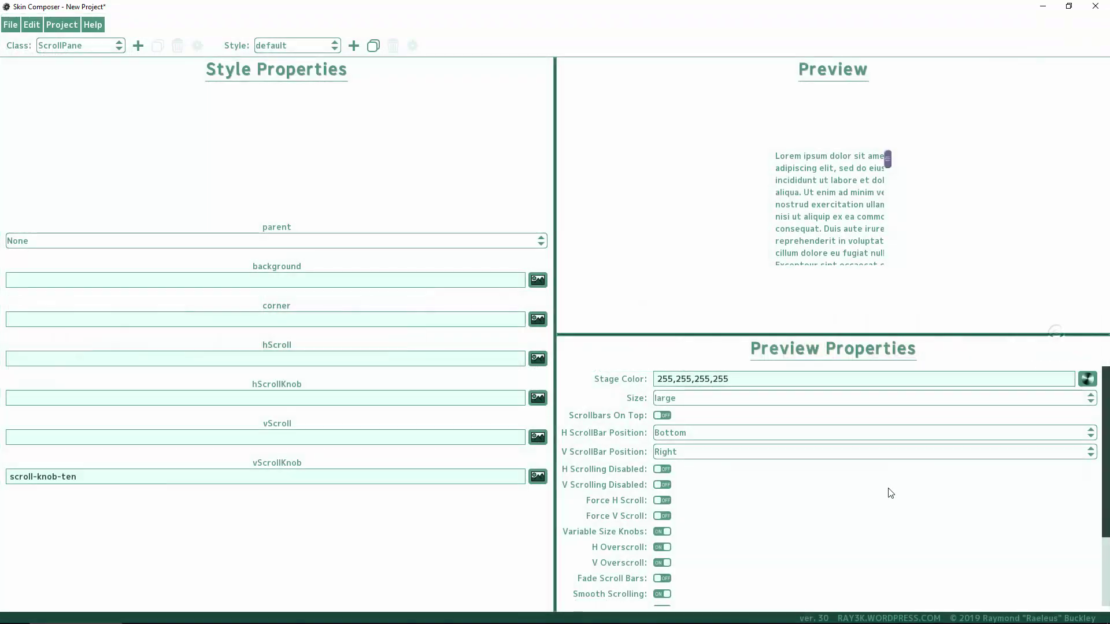
drag(889, 164, 890, 189)
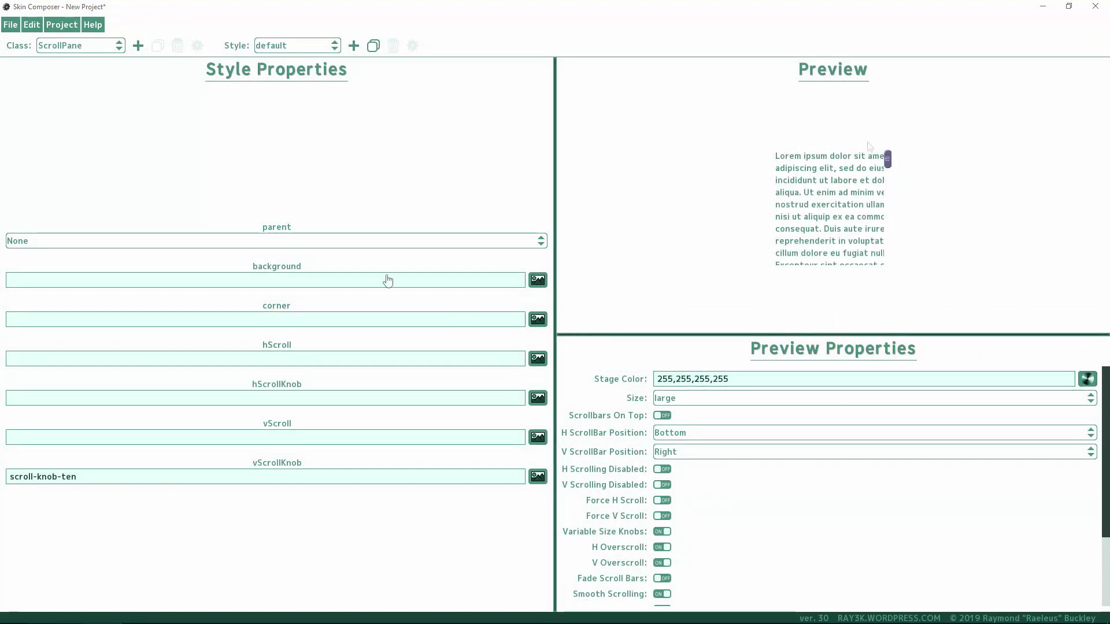
Step: Export the skin through File > Export to the Desktop as test-export.json
click(10, 24)
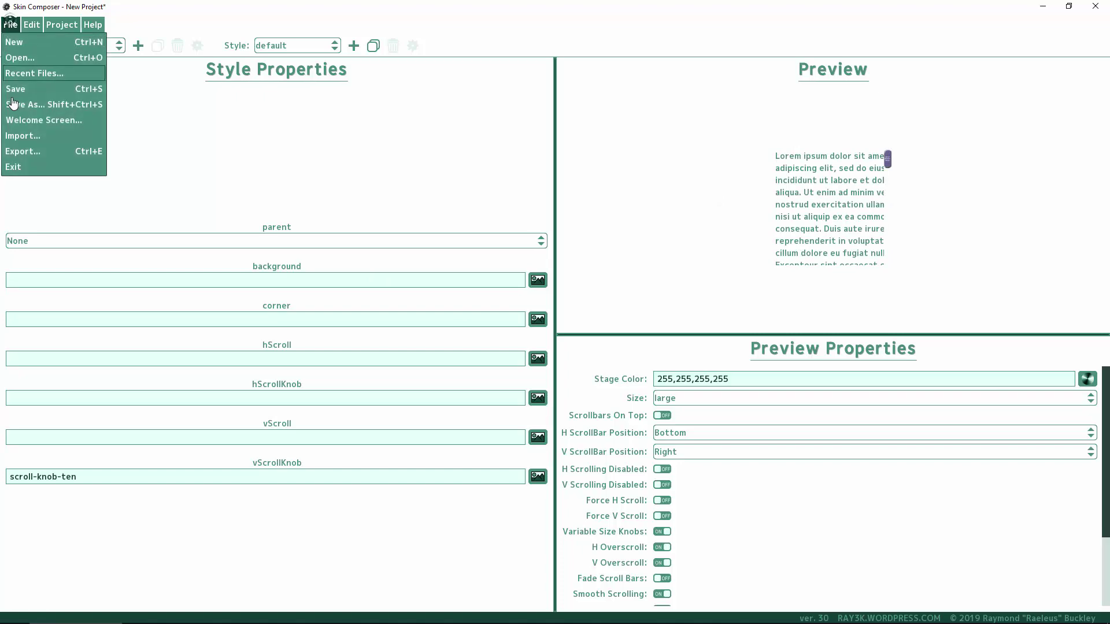
click(23, 151)
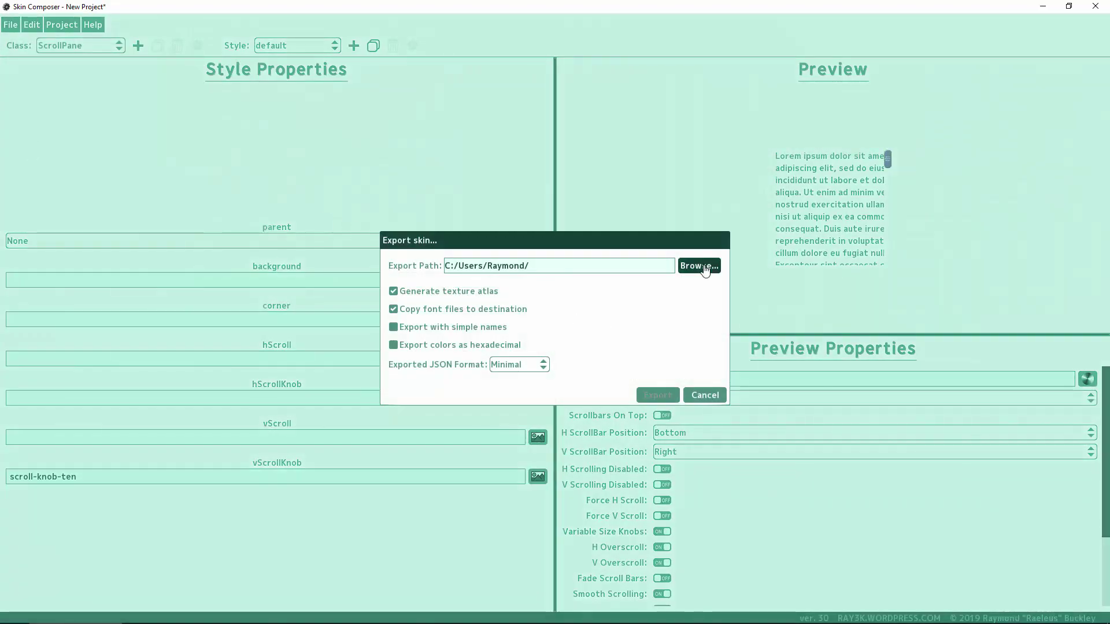
click(699, 266)
click(48, 100)
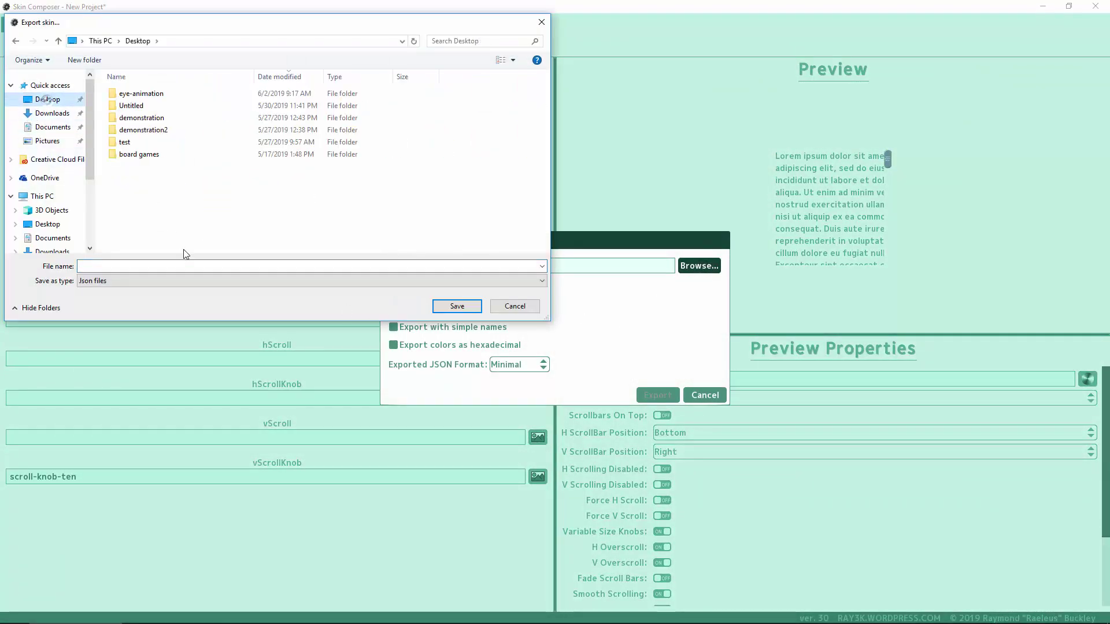
click(157, 266)
text(test-export)
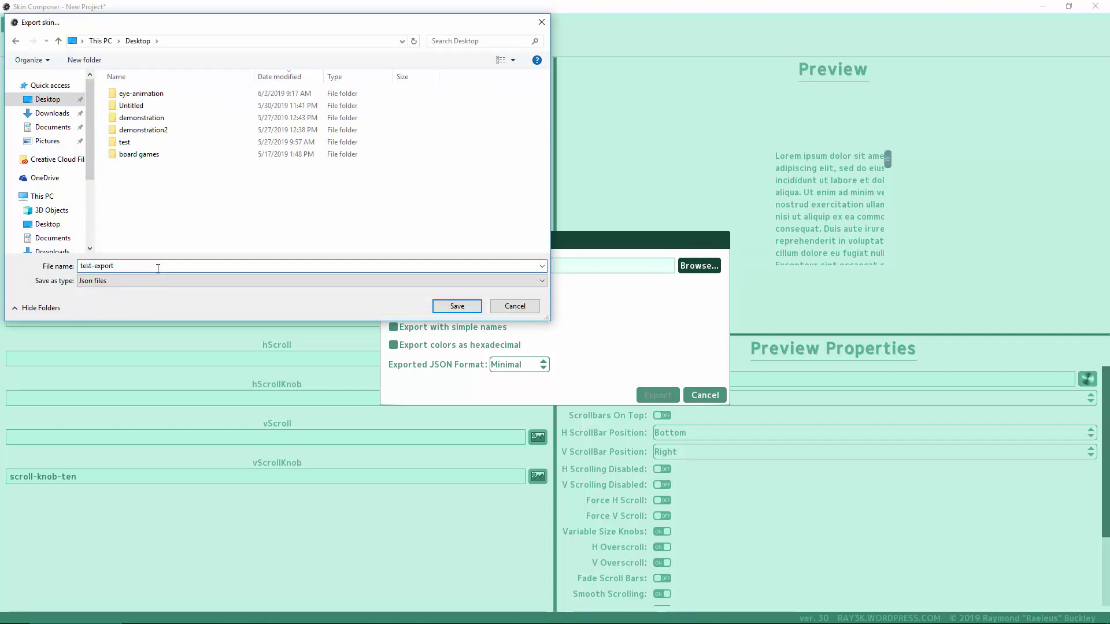
key(Return)
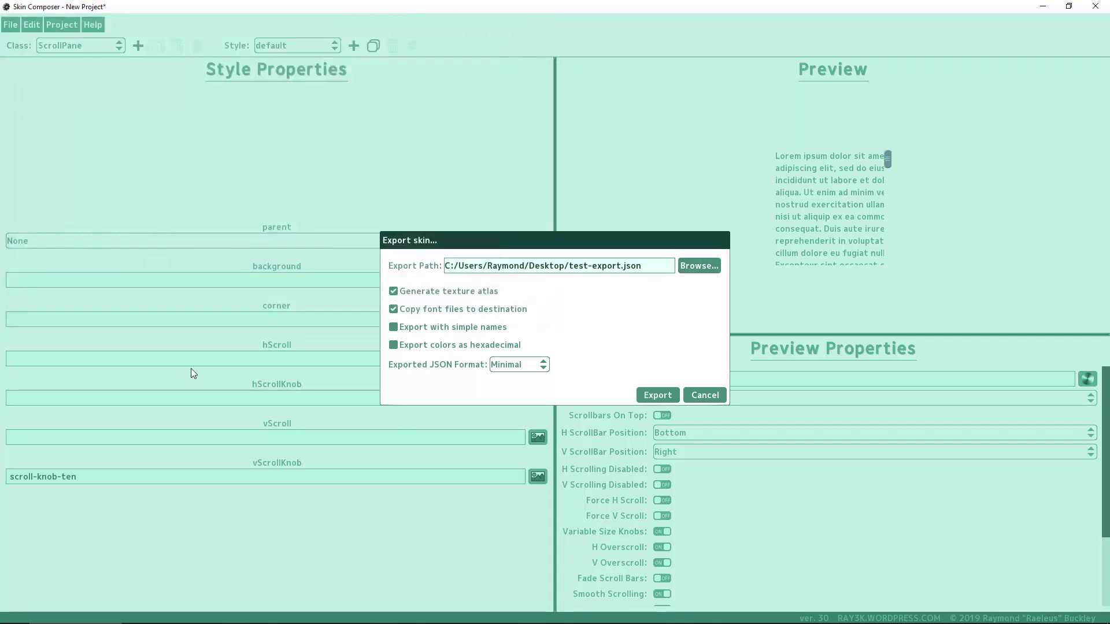
click(655, 400)
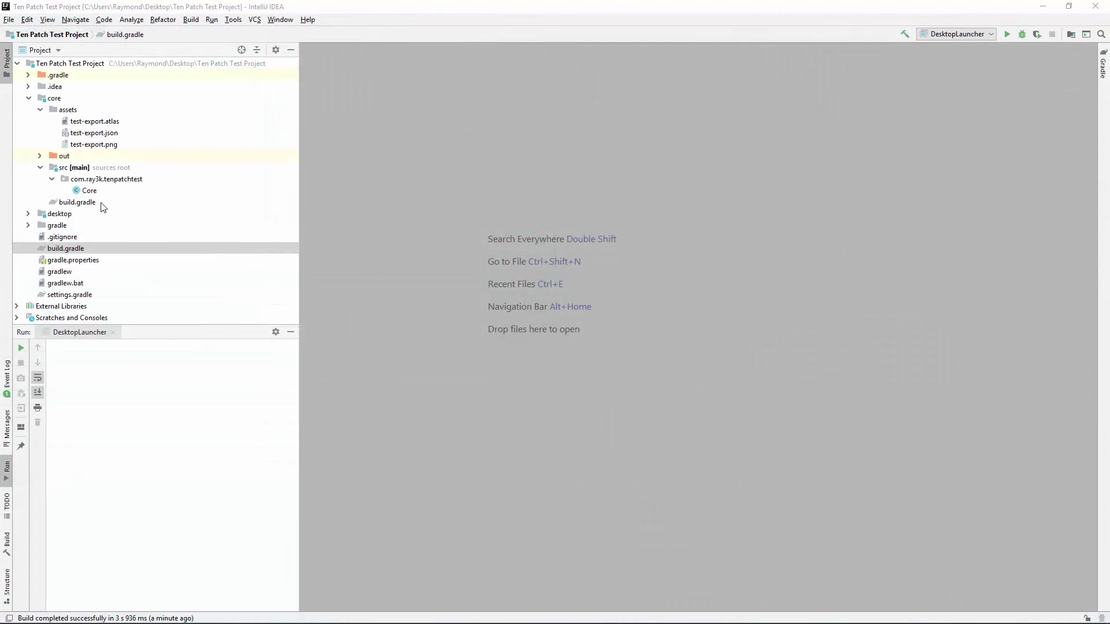
double_click(79, 249)
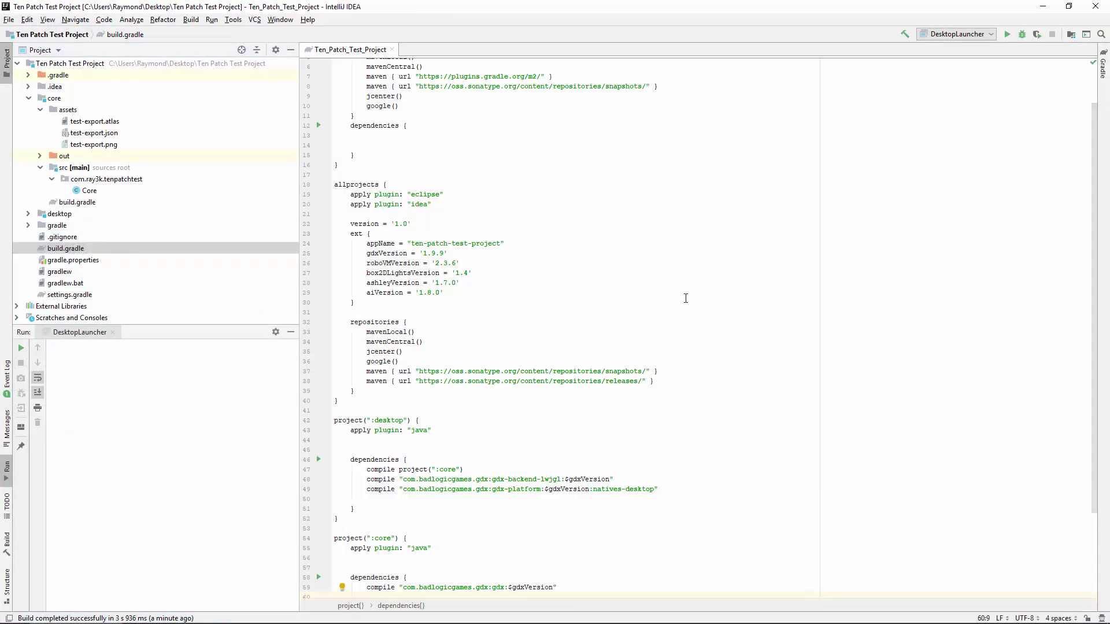
scroll(672, 303, up, 2)
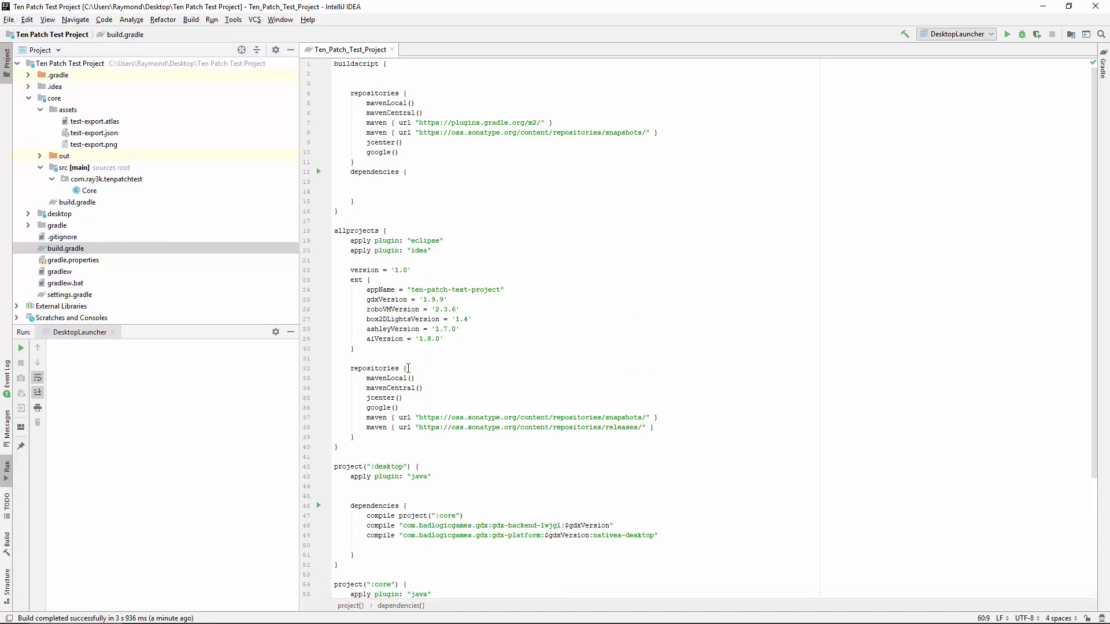
click(649, 428)
key(Return)
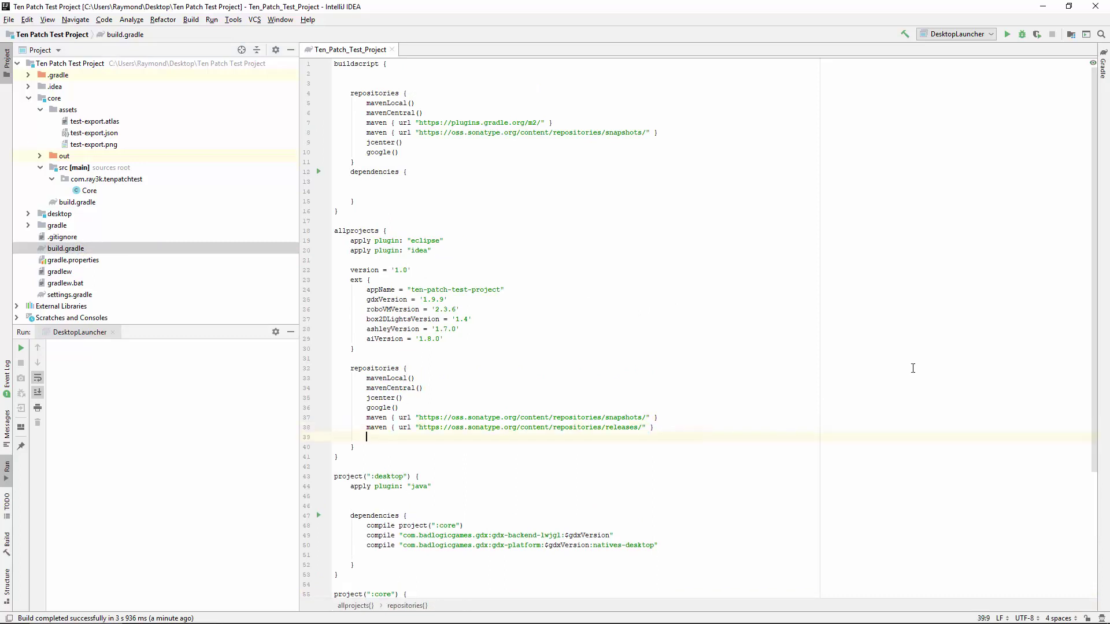
text(maven { u)
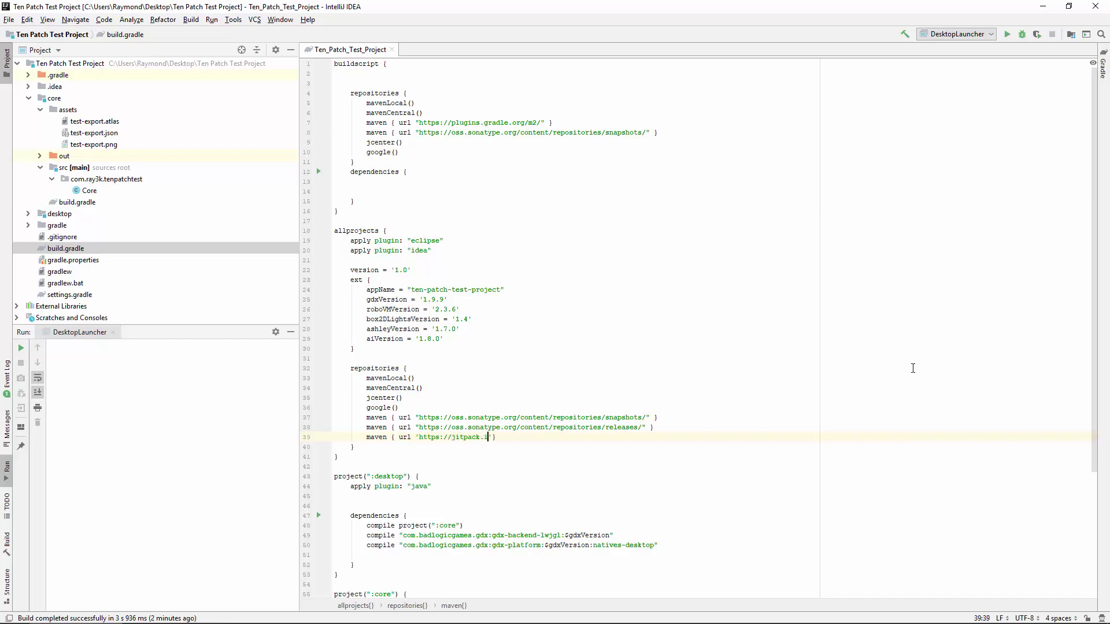
text(rl 'https://jitpack.io')
Step: Add the TenPatch 2.0 compile line to core dependencies and refresh the Gradle project
scroll(560, 378, down, 6)
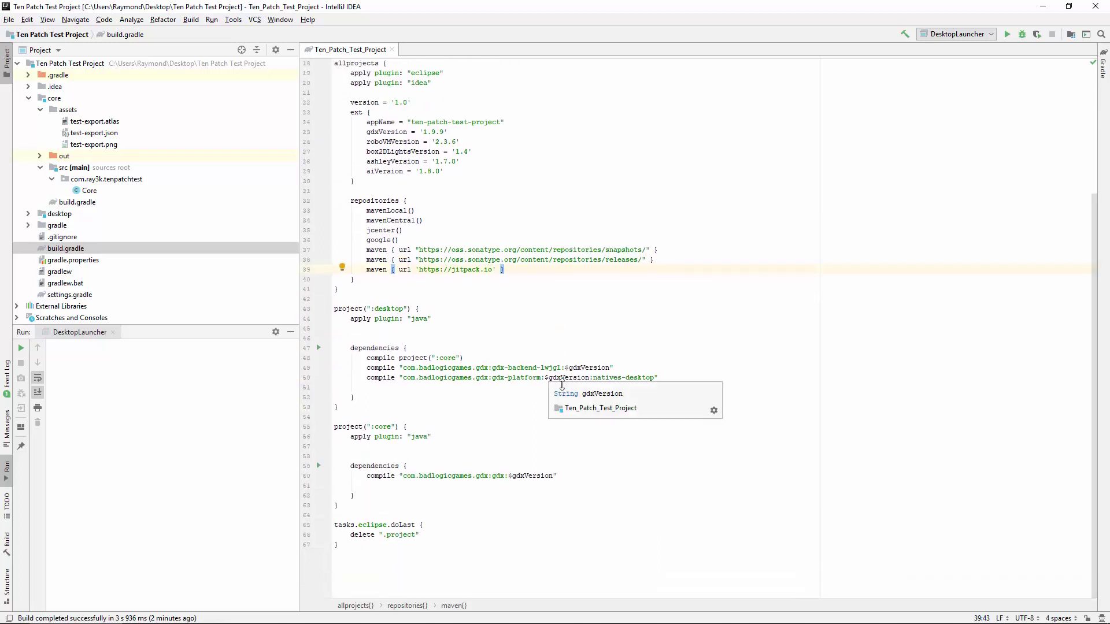
click(507, 485)
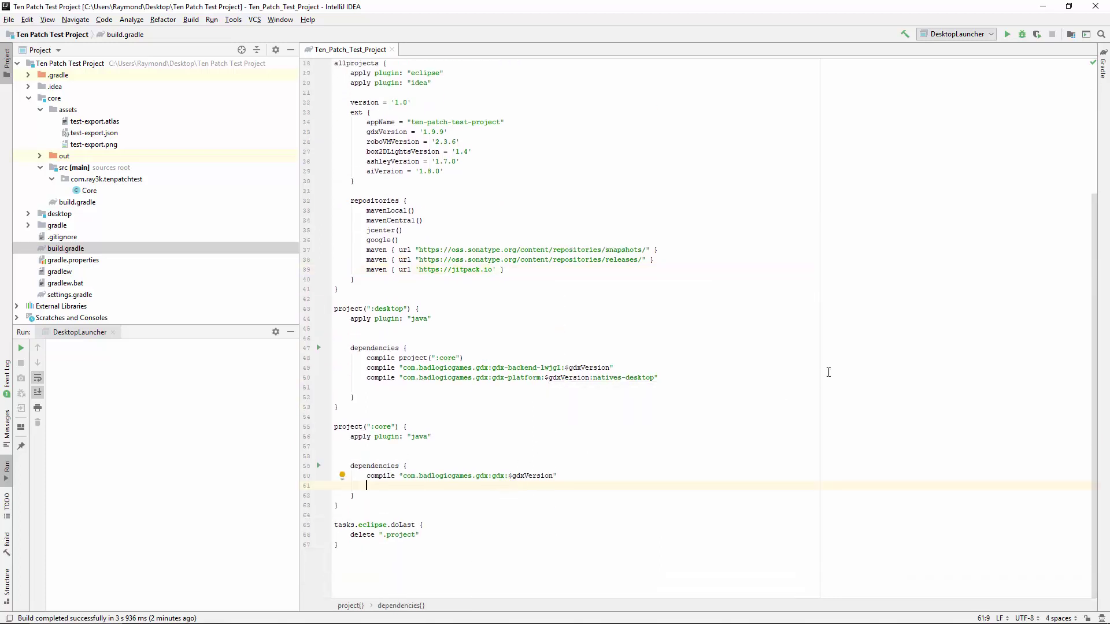
text(compile 'com.github.raeleus.TenPatch:tenpatch:2.0)
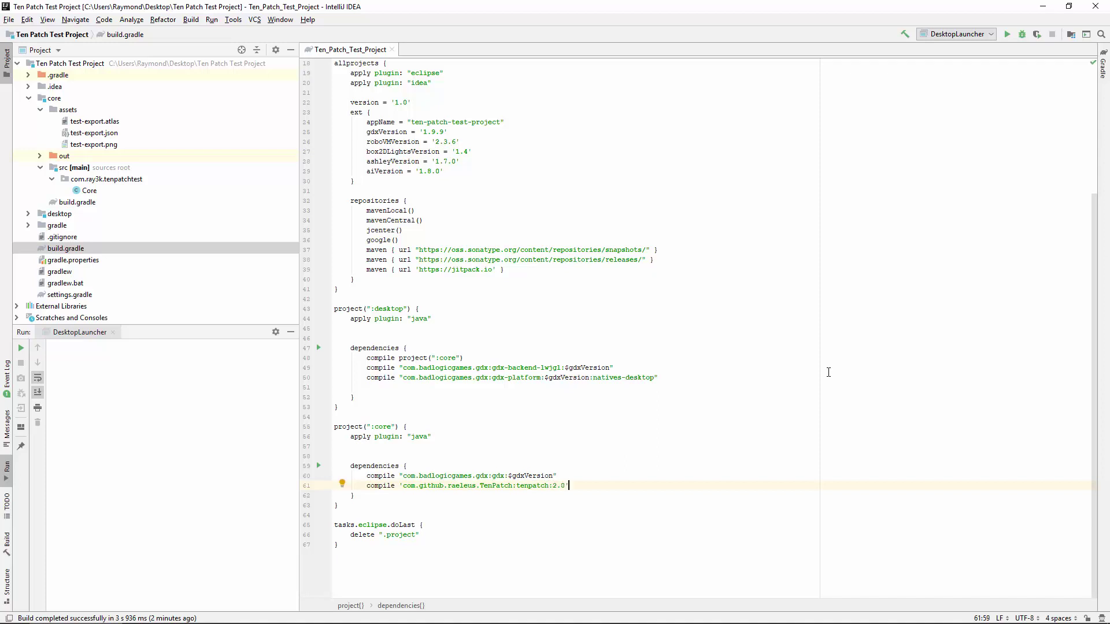
click(1100, 65)
click(750, 65)
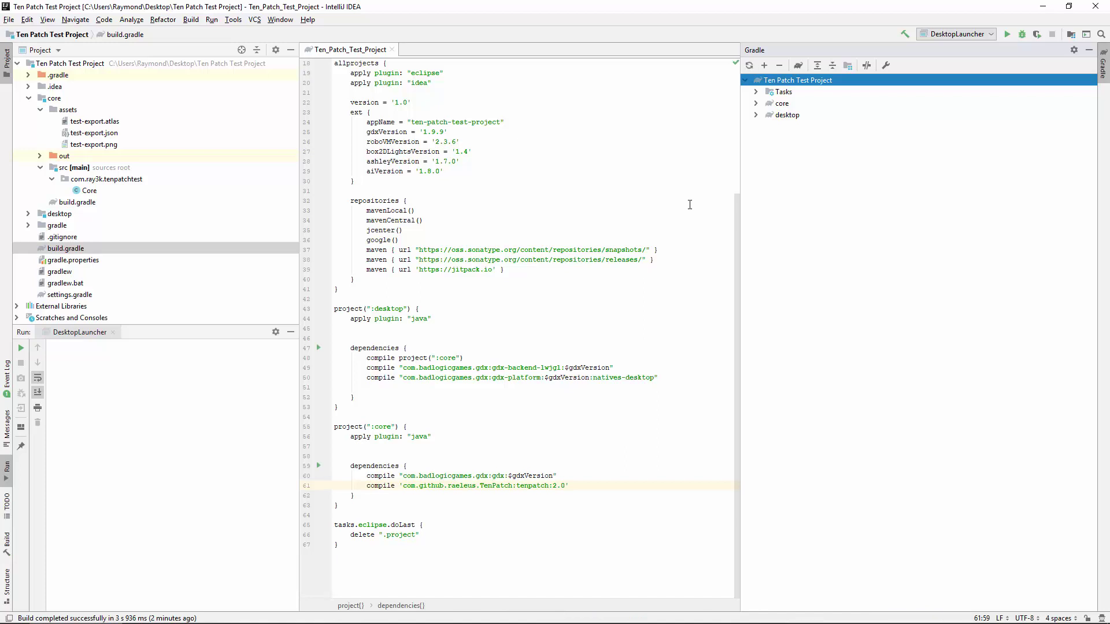
click(1103, 69)
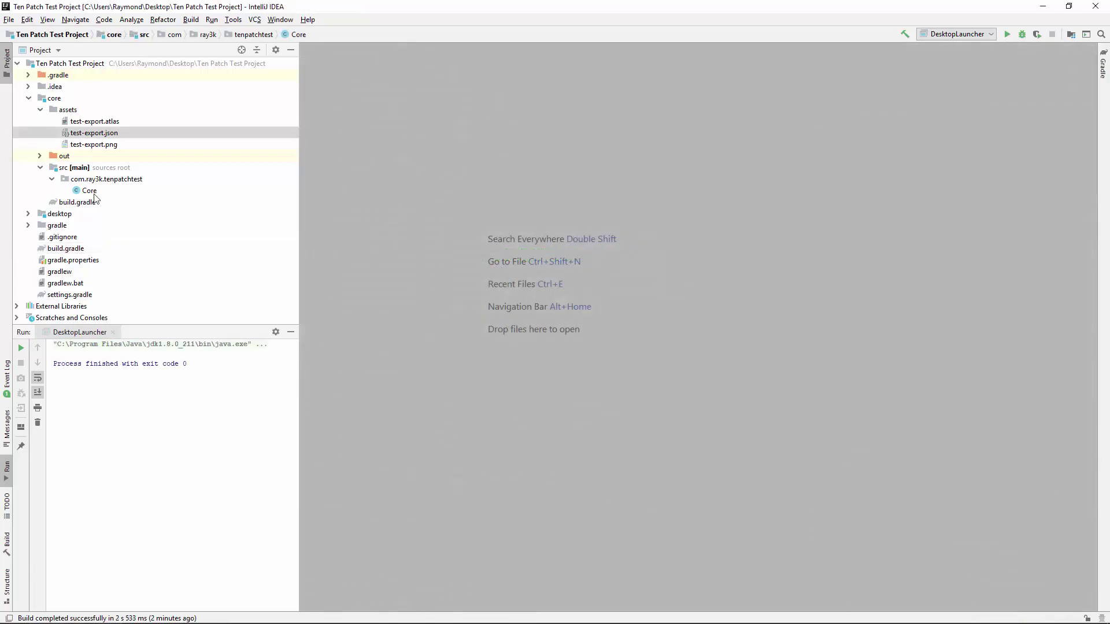
Step: Open Core.java and review its root table, button, progress bar and scroll pane code
double_click(91, 191)
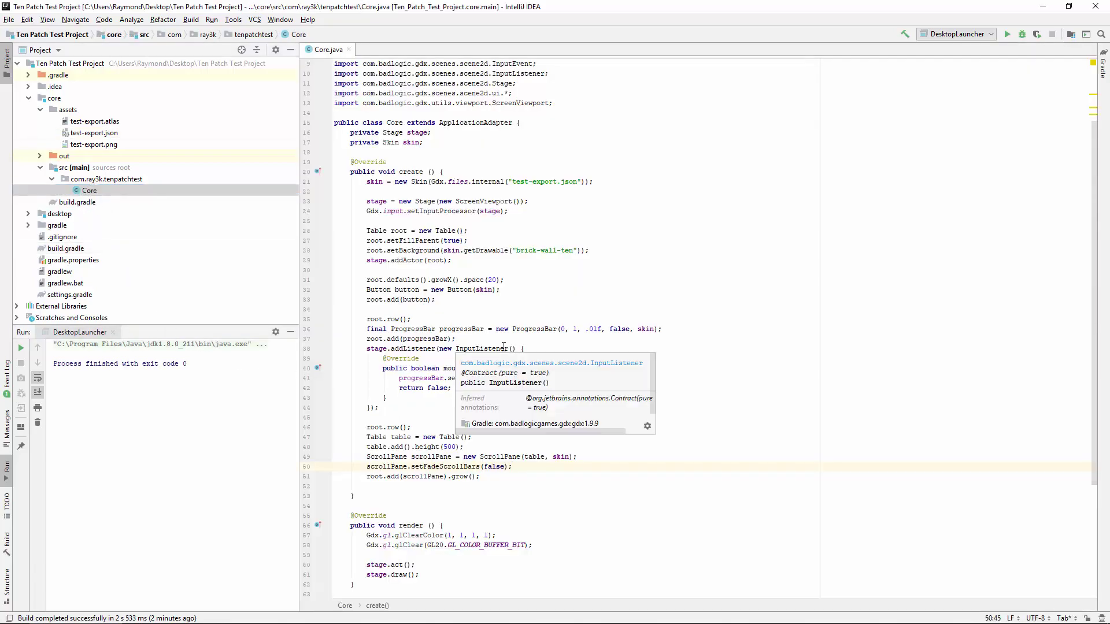
drag(453, 260, 351, 227)
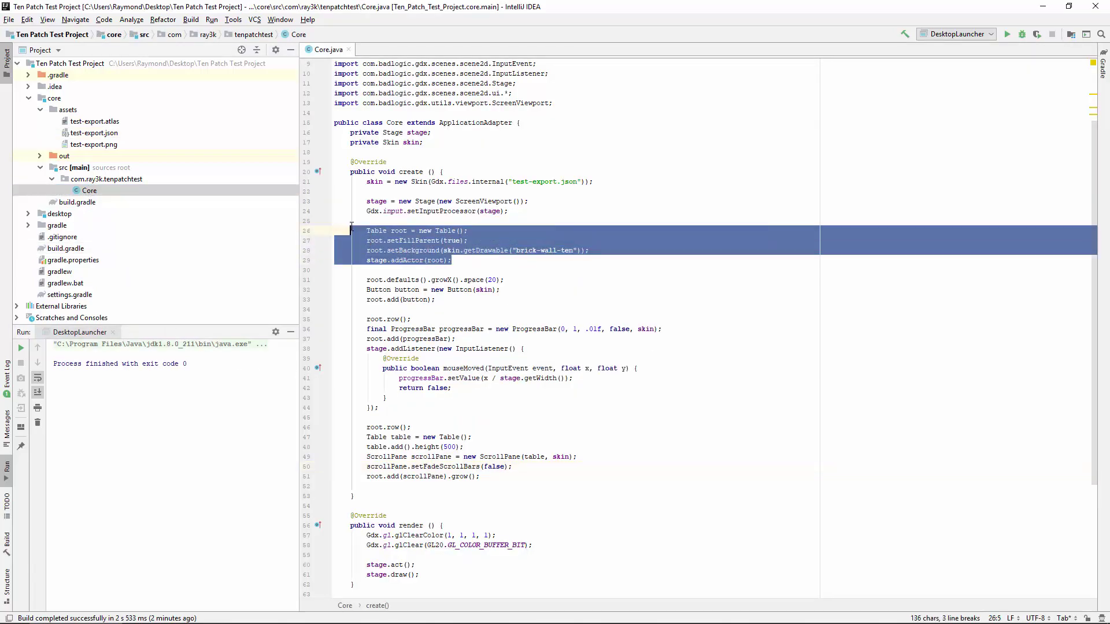
click(512, 270)
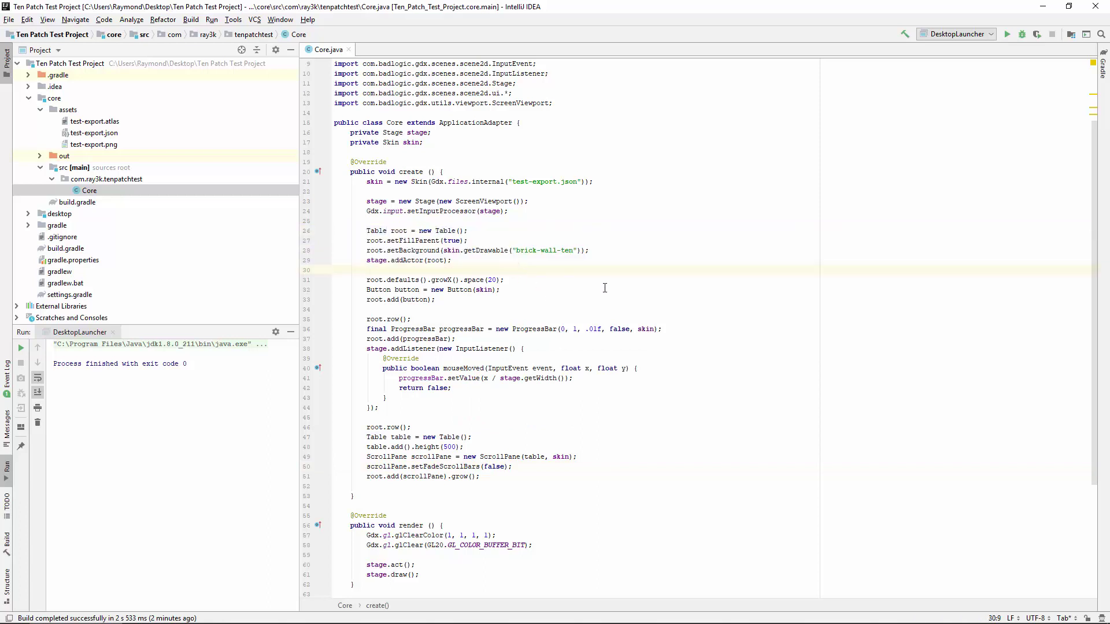
drag(455, 307, 351, 281)
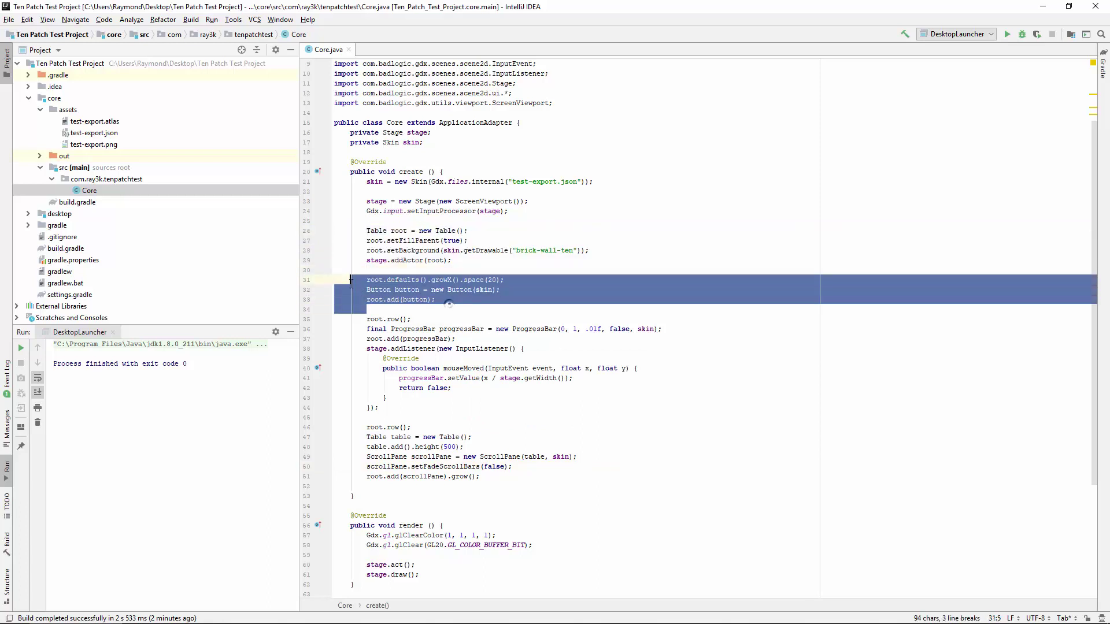
drag(444, 403, 351, 319)
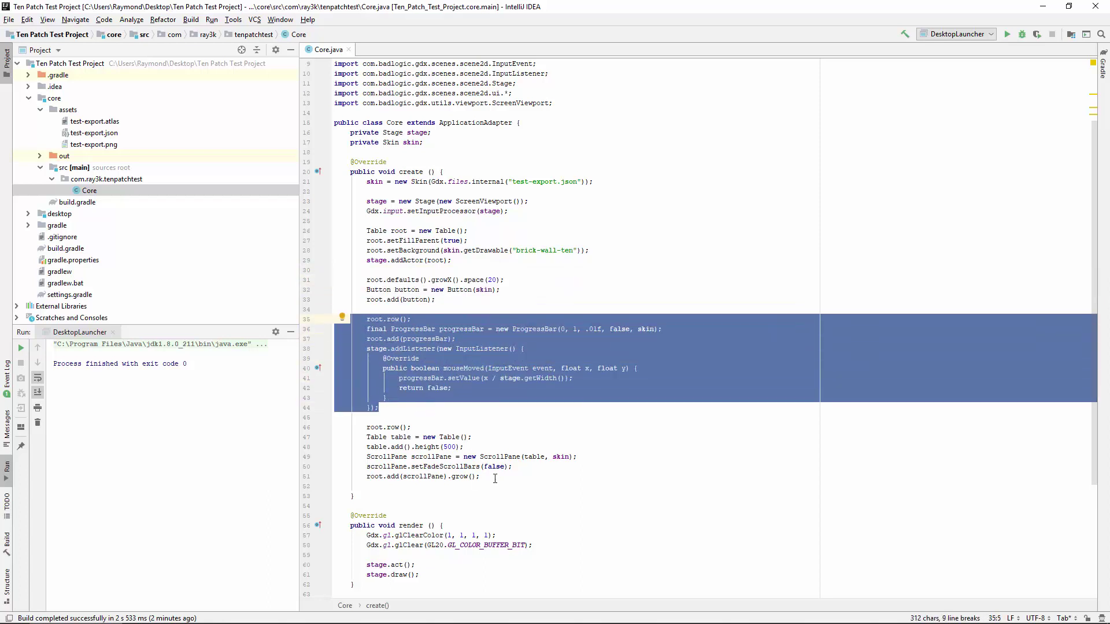
drag(495, 484, 363, 435)
click(538, 484)
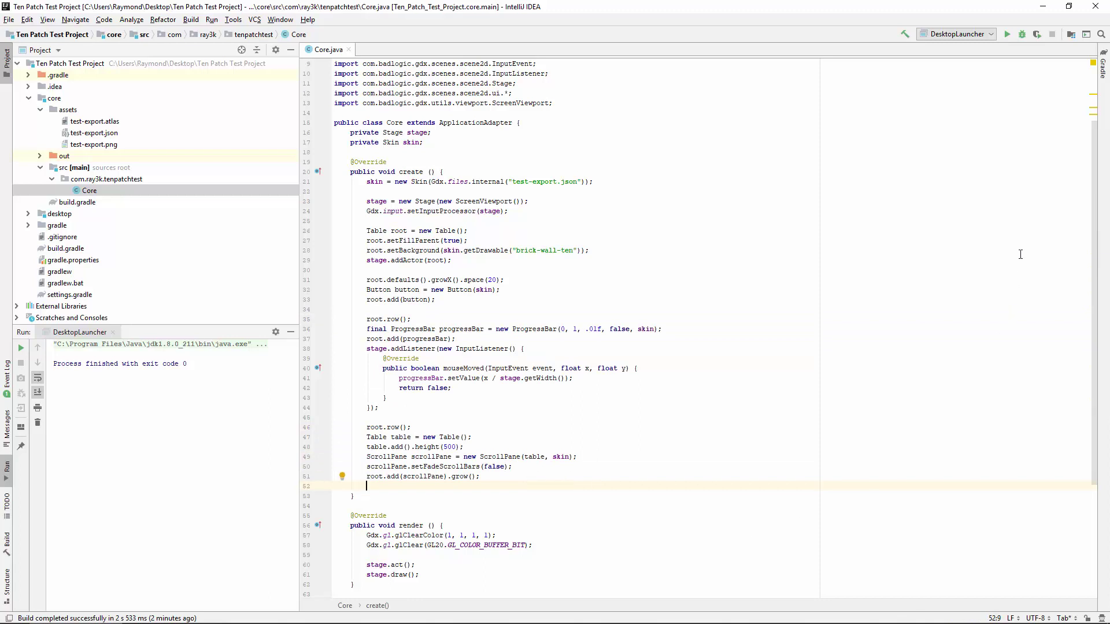
Step: Run DesktopLauncher, scroll the pane, and enlarge the game window to watch the brick wall stretch
click(1007, 34)
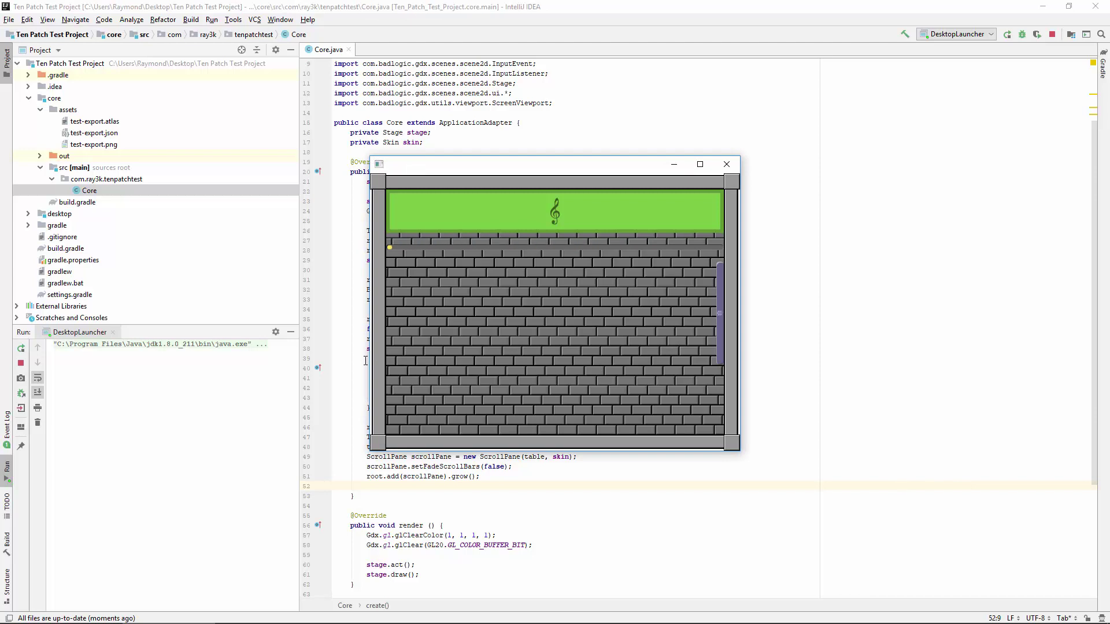
drag(720, 286, 714, 373)
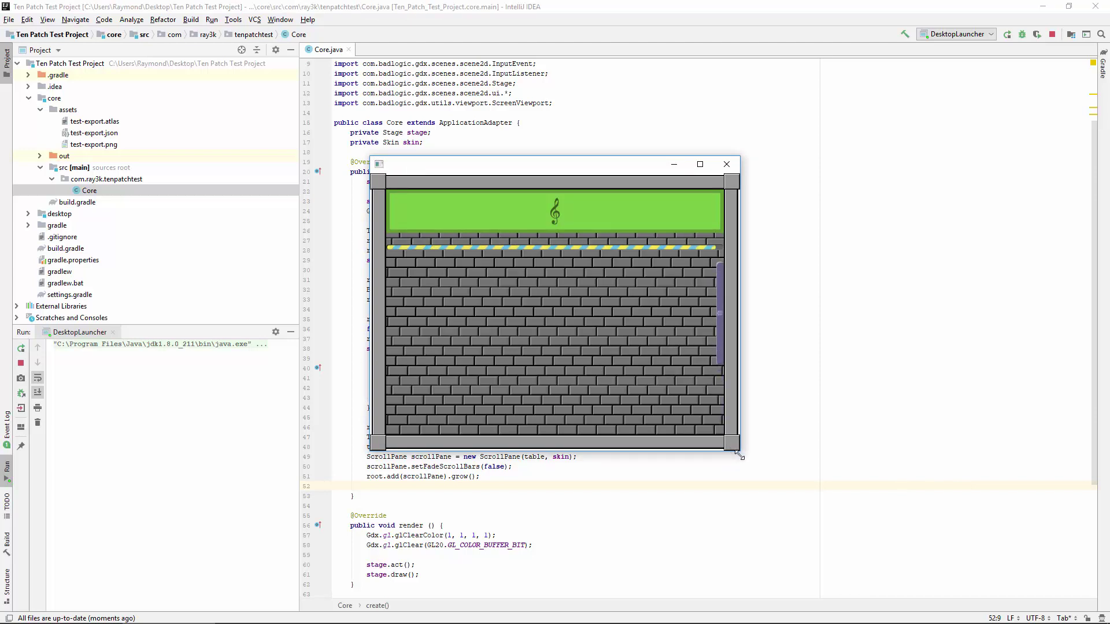
drag(740, 456, 854, 536)
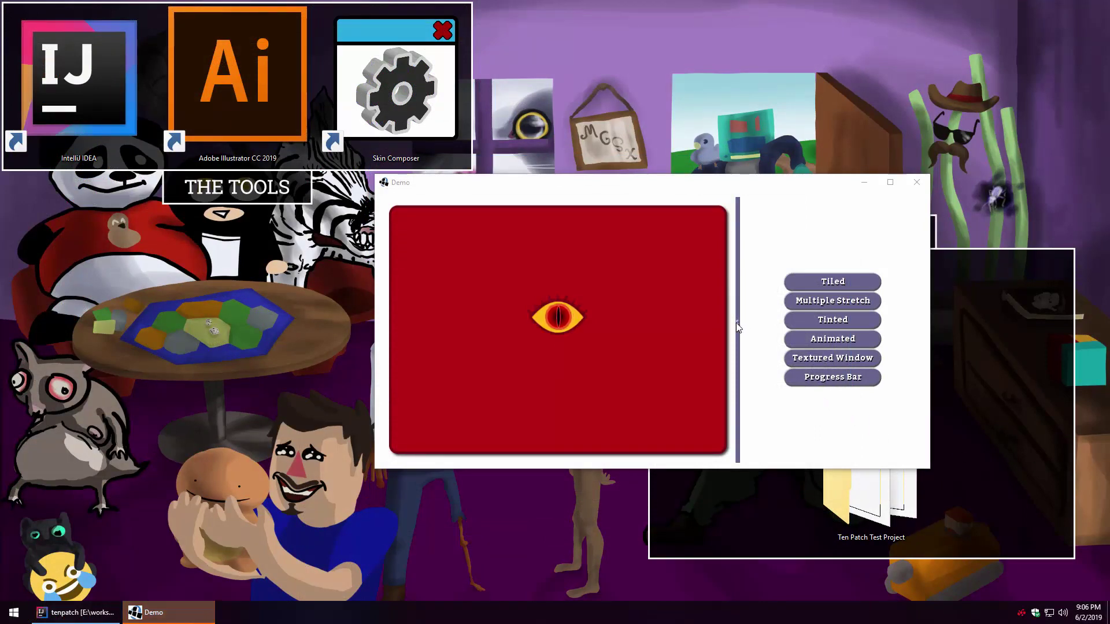
Step: Drag the divider beside the button list to stretch the red eye panel
drag(737, 322, 757, 331)
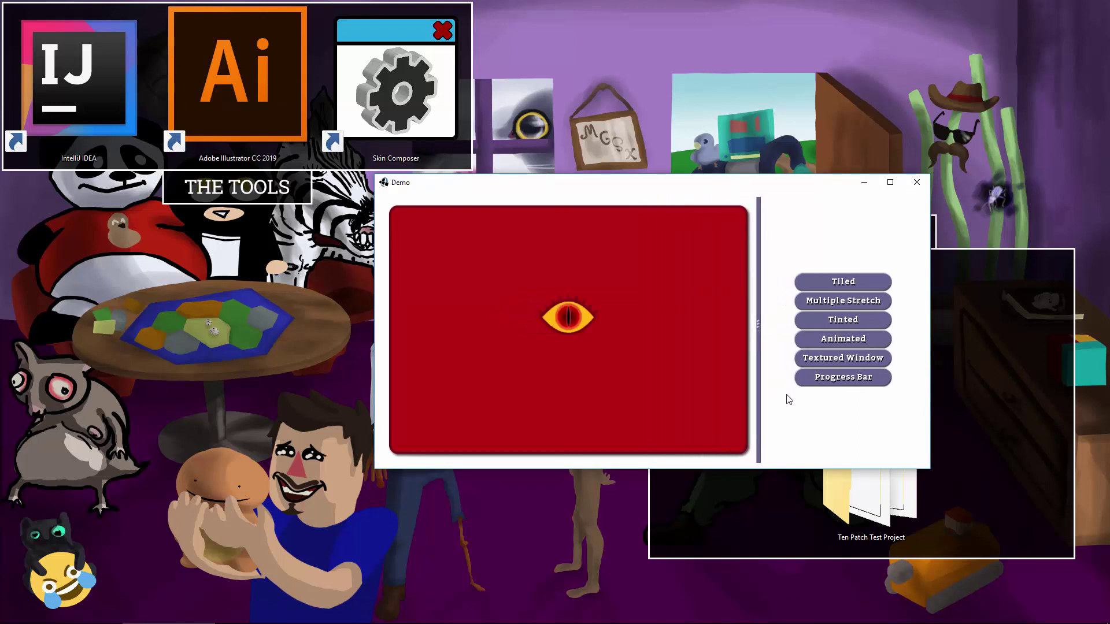